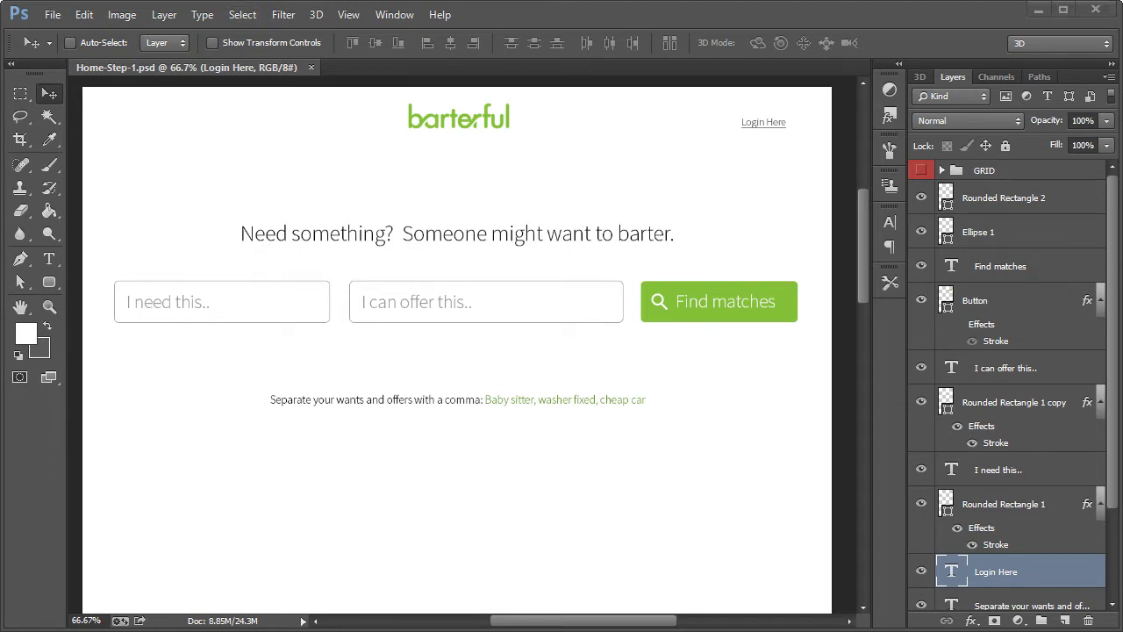
Save a copy of the mockup as Home-Step-2.psd, changing the step number from 1 to 2
{"action": "left_click", "coordinate": [51, 15]}
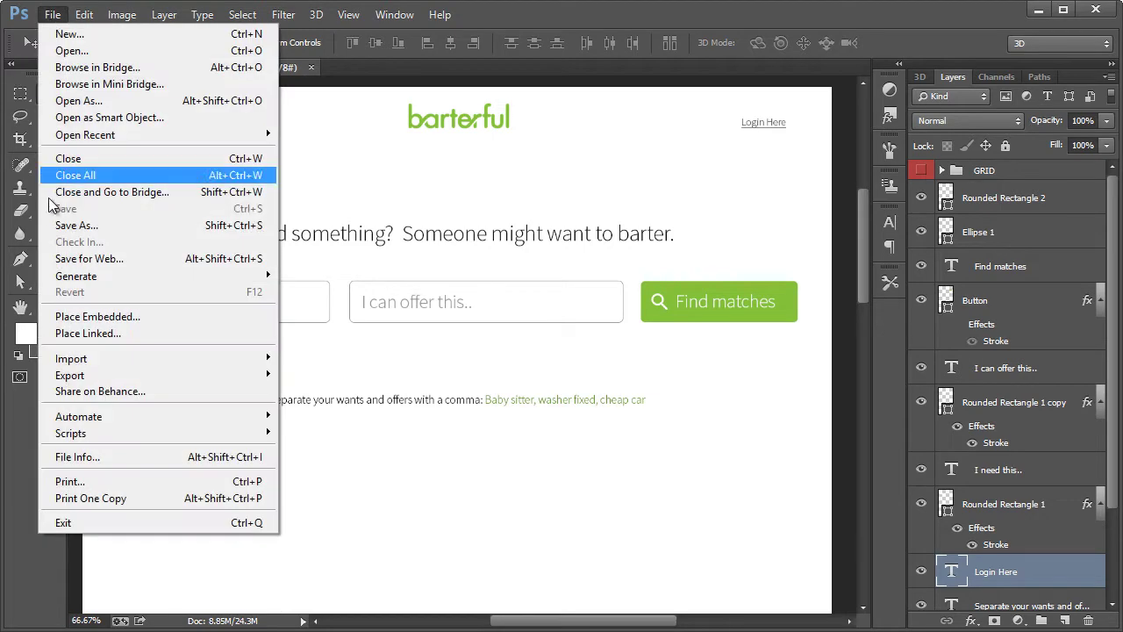
{"action": "left_click", "coordinate": [56, 226]}
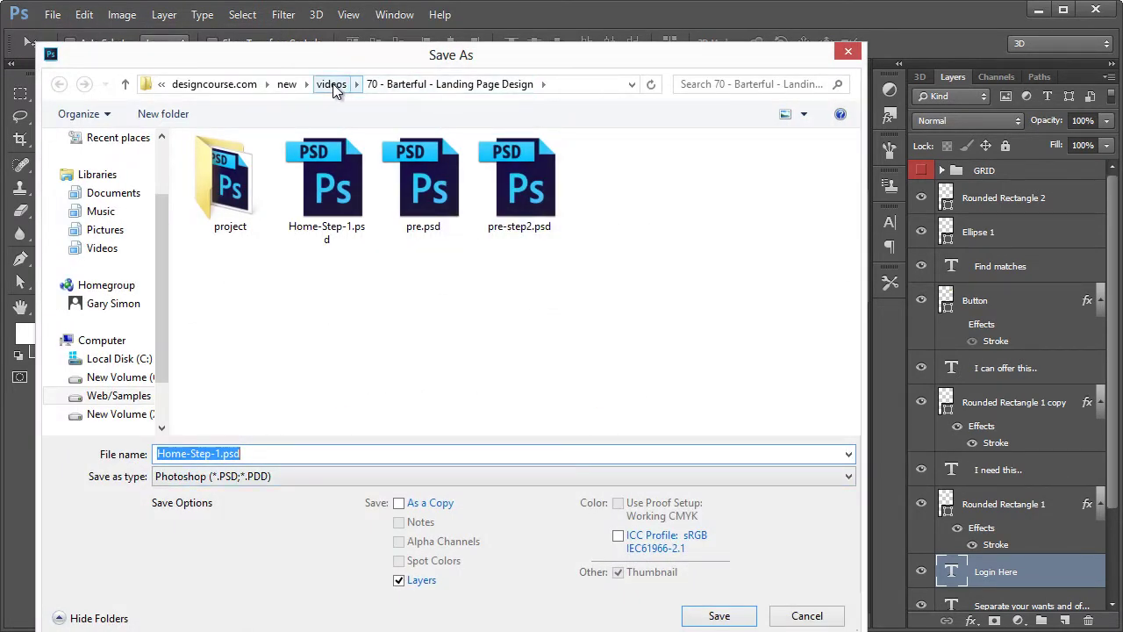
{"action": "double_click", "coordinate": [218, 454]}
{"action": "type", "text": "2"}
{"action": "left_click", "coordinate": [741, 619]}
Retype the headline as 'Great! Just one more step..' with the word Great! set to Bold
{"action": "left_click", "coordinate": [51, 263]}
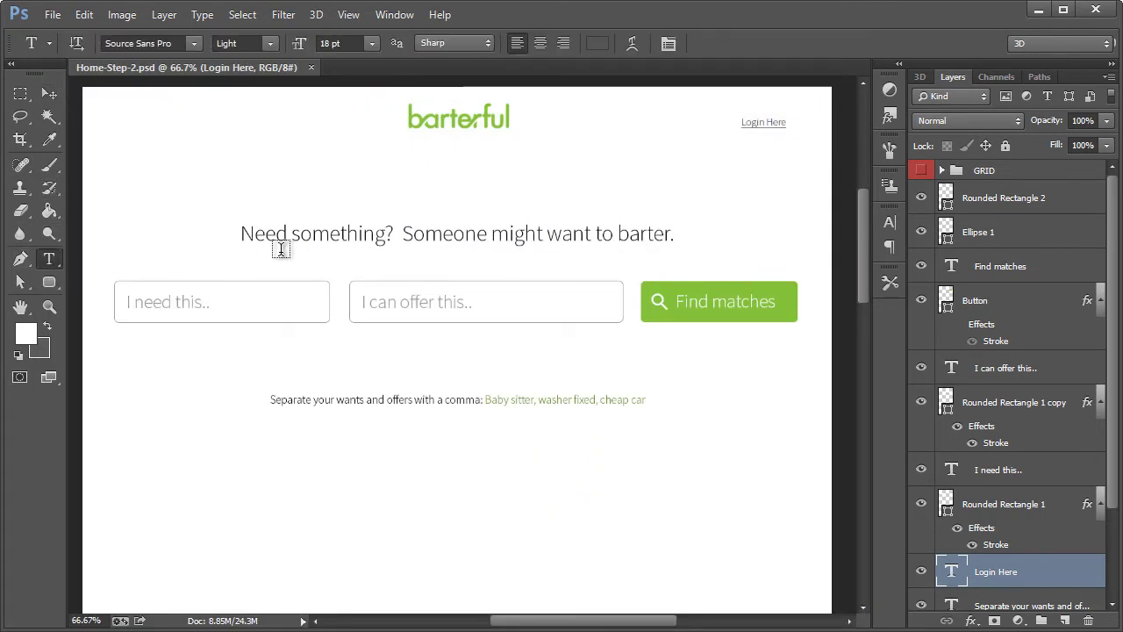
{"action": "triple_click", "coordinate": [287, 233]}
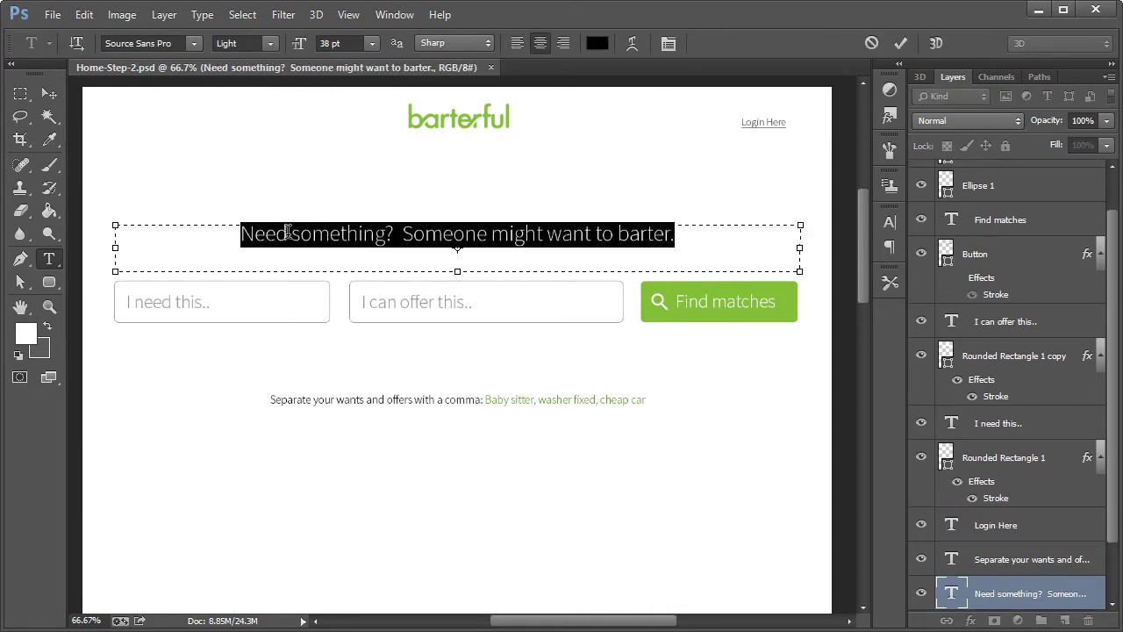
{"action": "type", "text": "Great!"}
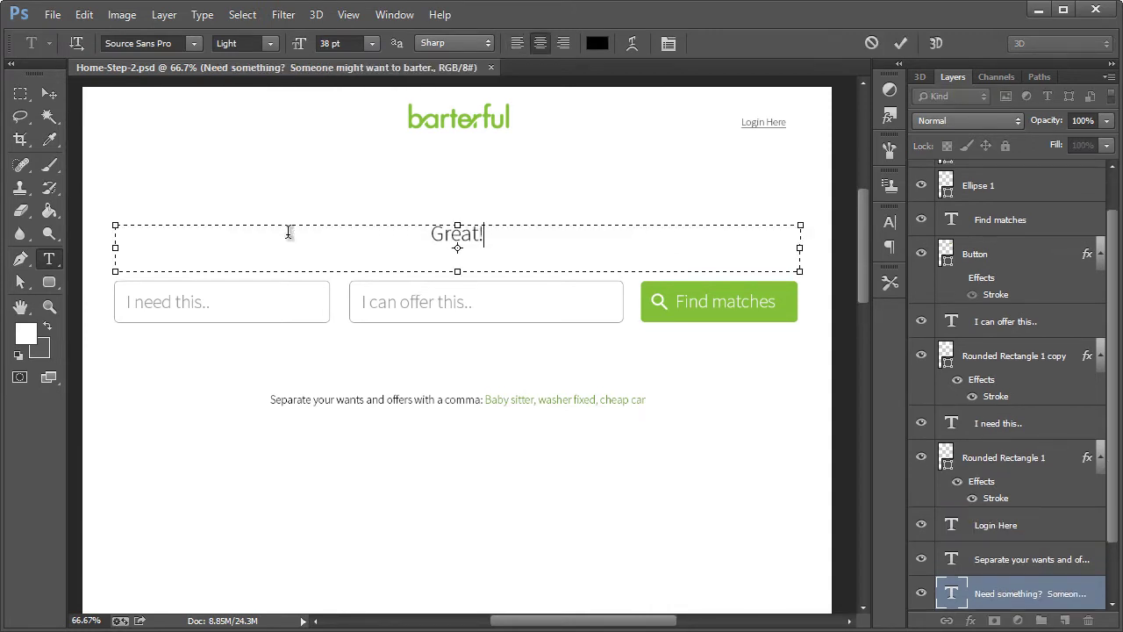
{"action": "type", "text": "  Just one more "}
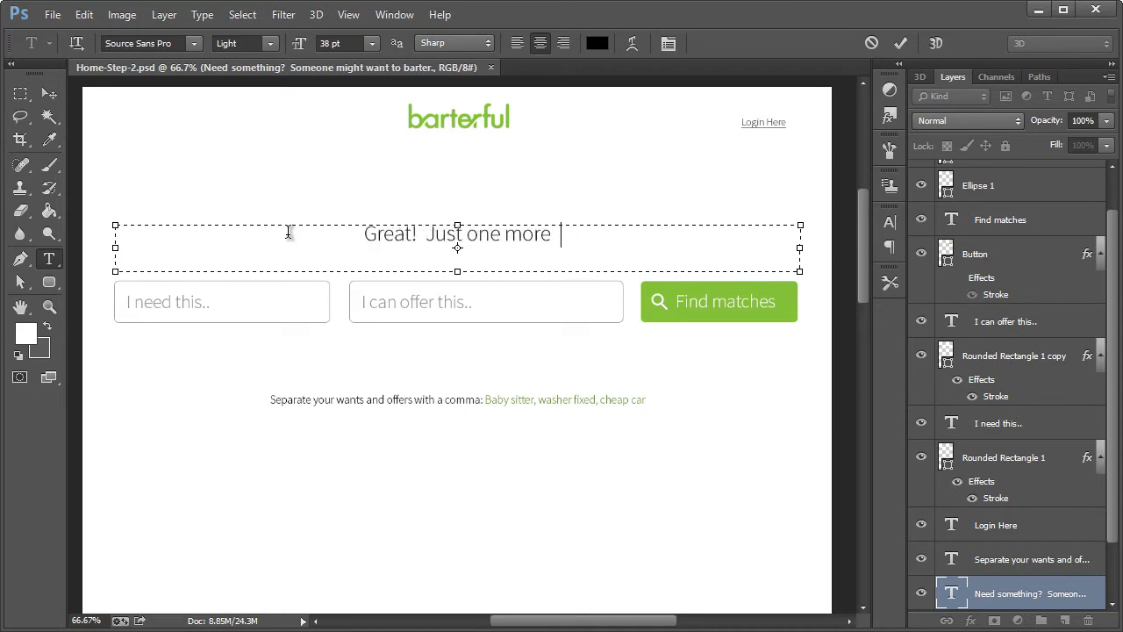
{"action": "type", "text": "step.."}
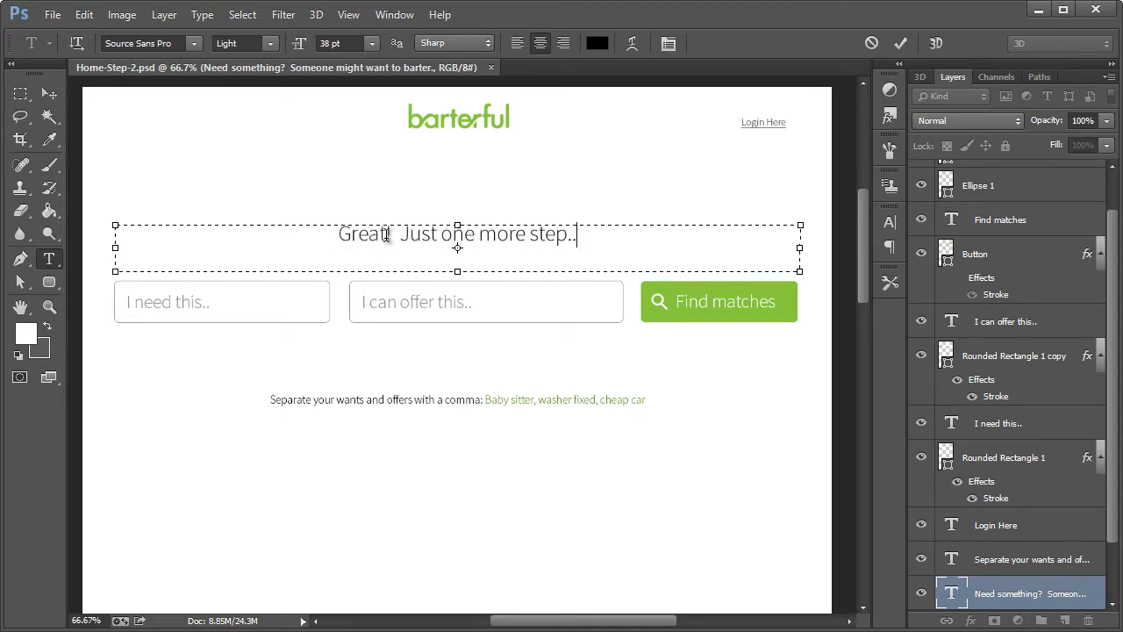
{"action": "left_click_drag", "start_coordinate": [392, 235], "coordinate": [337, 235]}
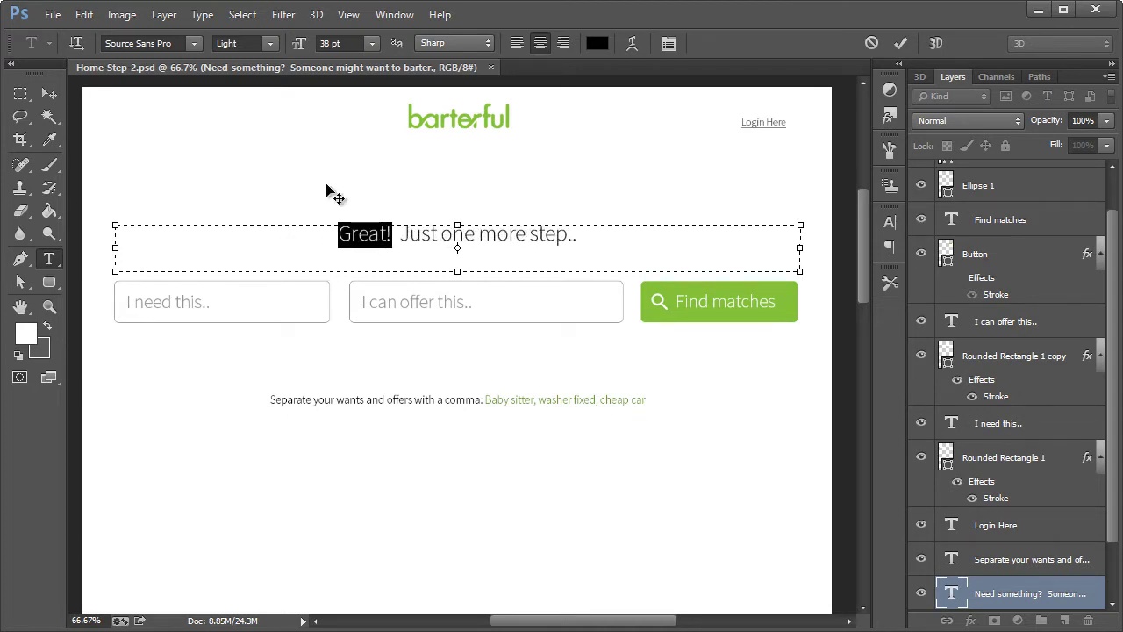
{"action": "left_click", "coordinate": [261, 44]}
{"action": "left_click", "coordinate": [248, 145]}
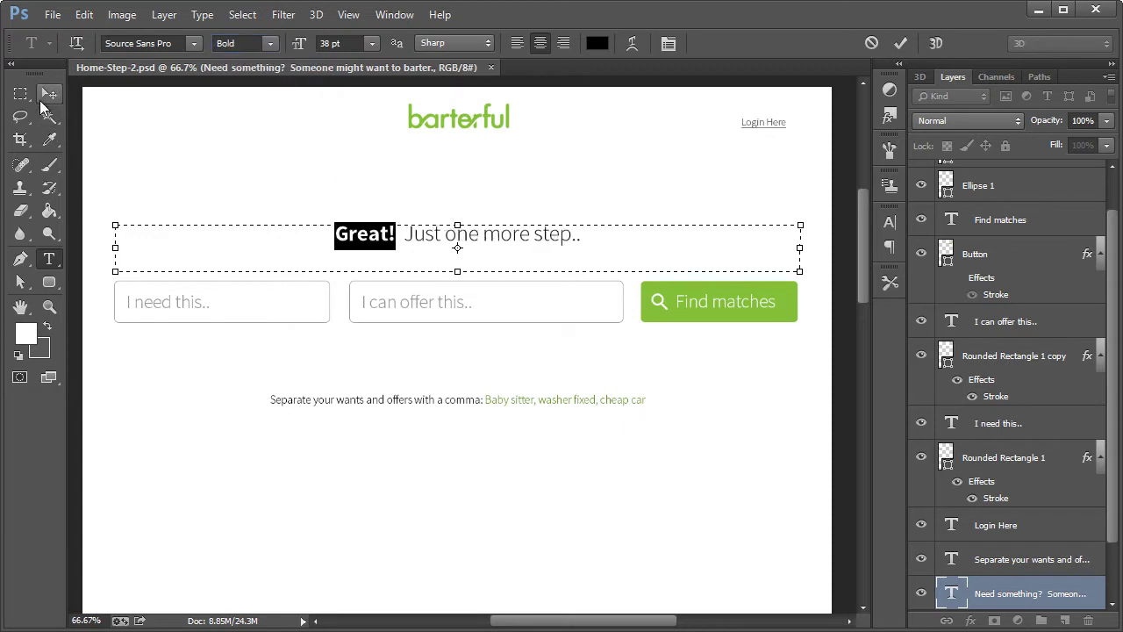
{"action": "left_click", "coordinate": [48, 95]}
Replace the 'I need this..' placeholder in the first field with 'Email Address'
{"action": "left_click", "coordinate": [49, 259]}
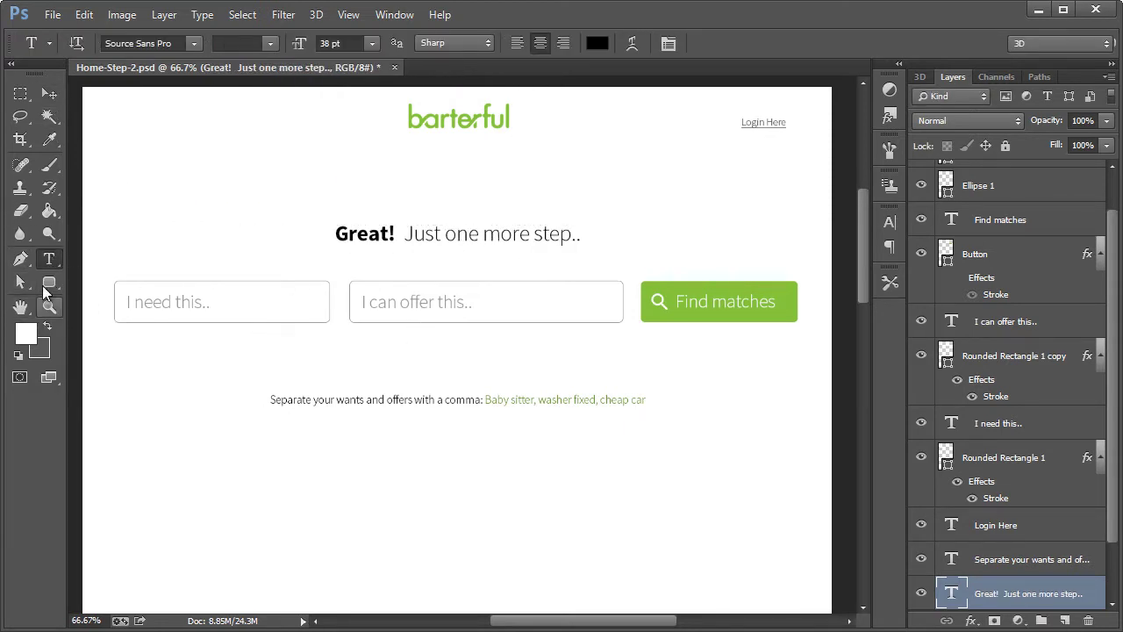
{"action": "triple_click", "coordinate": [158, 301]}
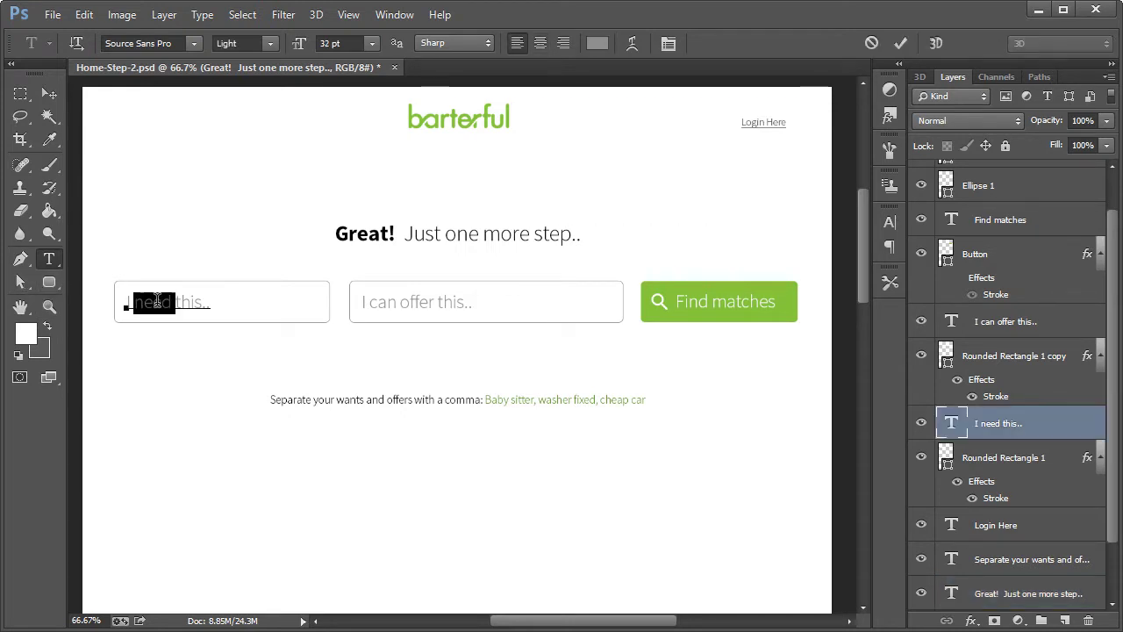
{"action": "type", "text": "Email A"}
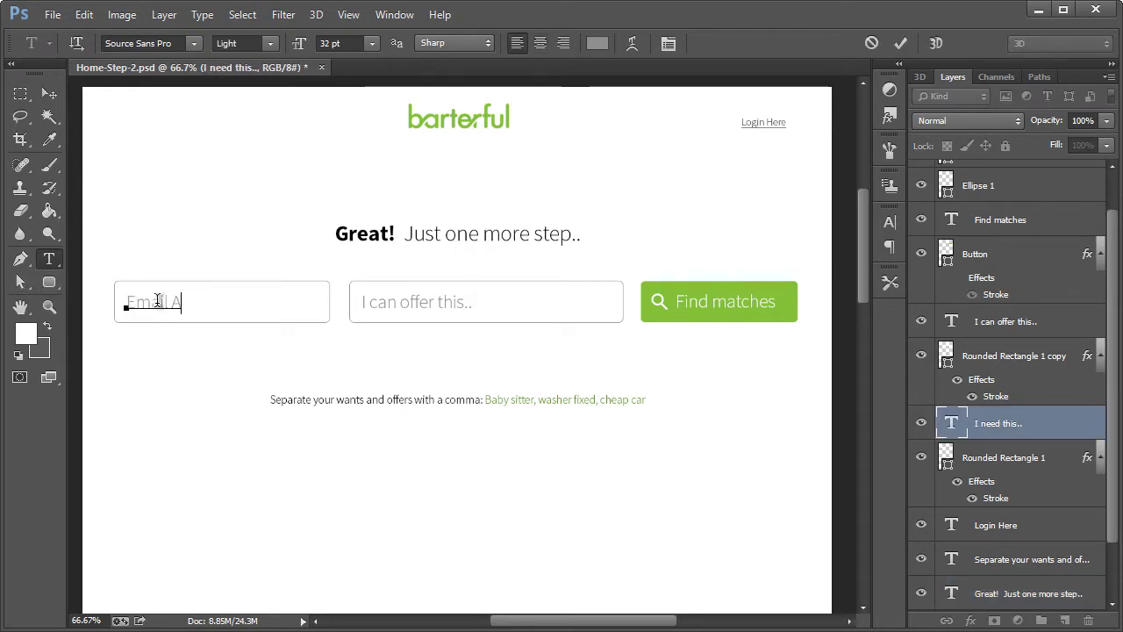
{"action": "type", "text": "ddress"}
{"action": "left_click", "coordinate": [49, 94]}
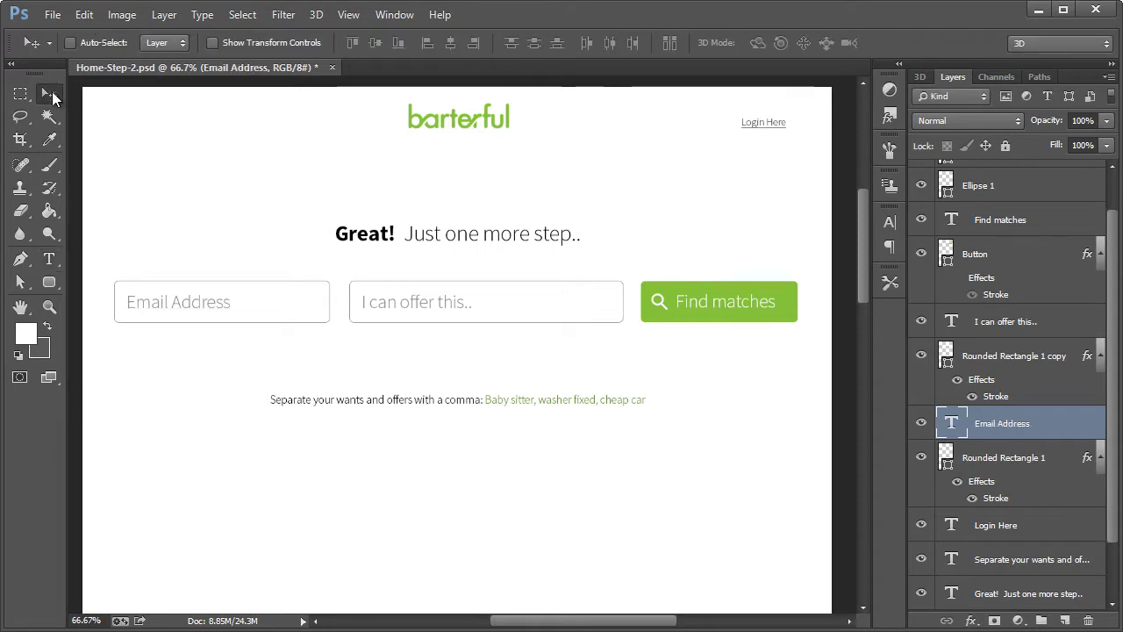
Show the column grid and narrow the Email Address box from 367 px to 270 px wide
{"action": "scroll", "coordinate": [972, 277], "scroll_direction": "up", "scroll_amount": 1}
{"action": "scroll", "coordinate": [971, 277], "scroll_direction": "up", "scroll_amount": 1}
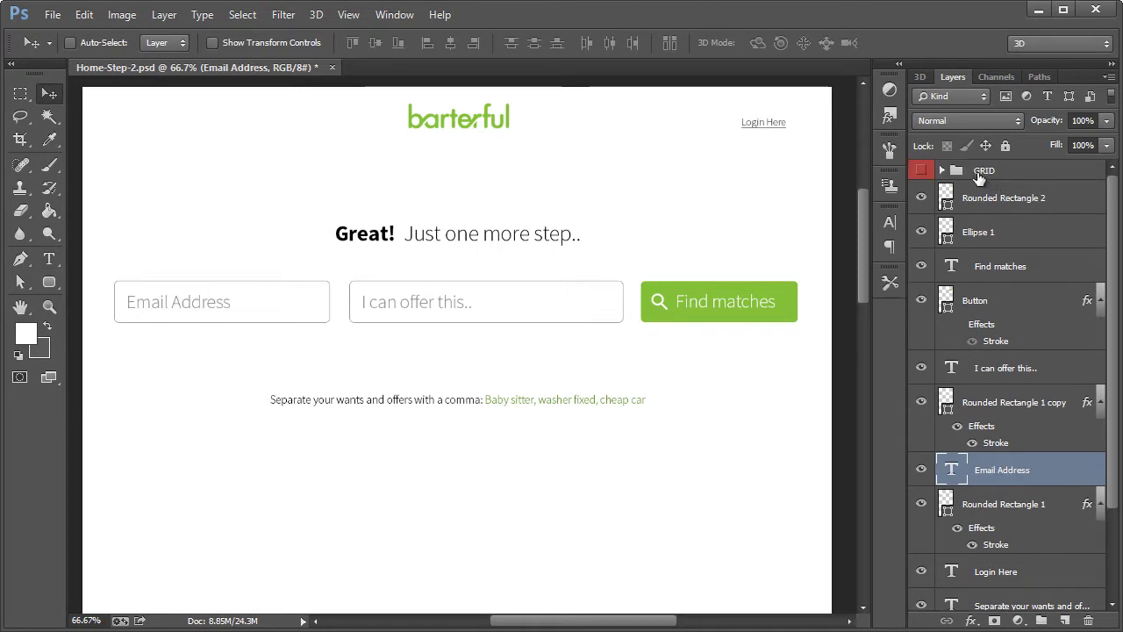
{"action": "left_click", "coordinate": [917, 171]}
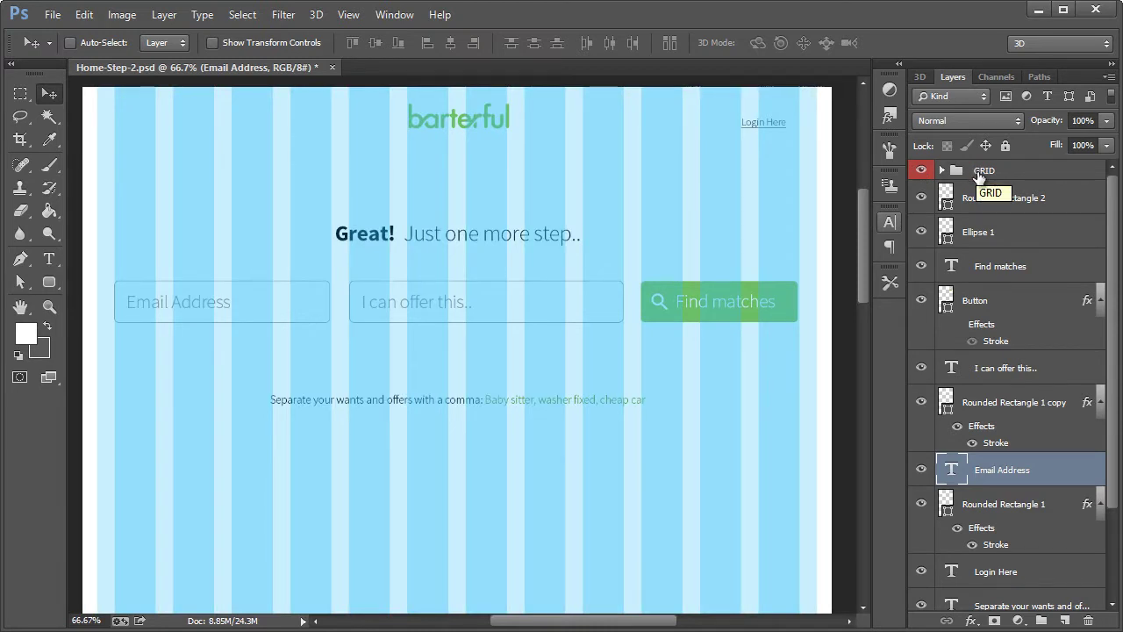
{"action": "left_click", "coordinate": [20, 281]}
{"action": "left_click", "coordinate": [990, 173]}
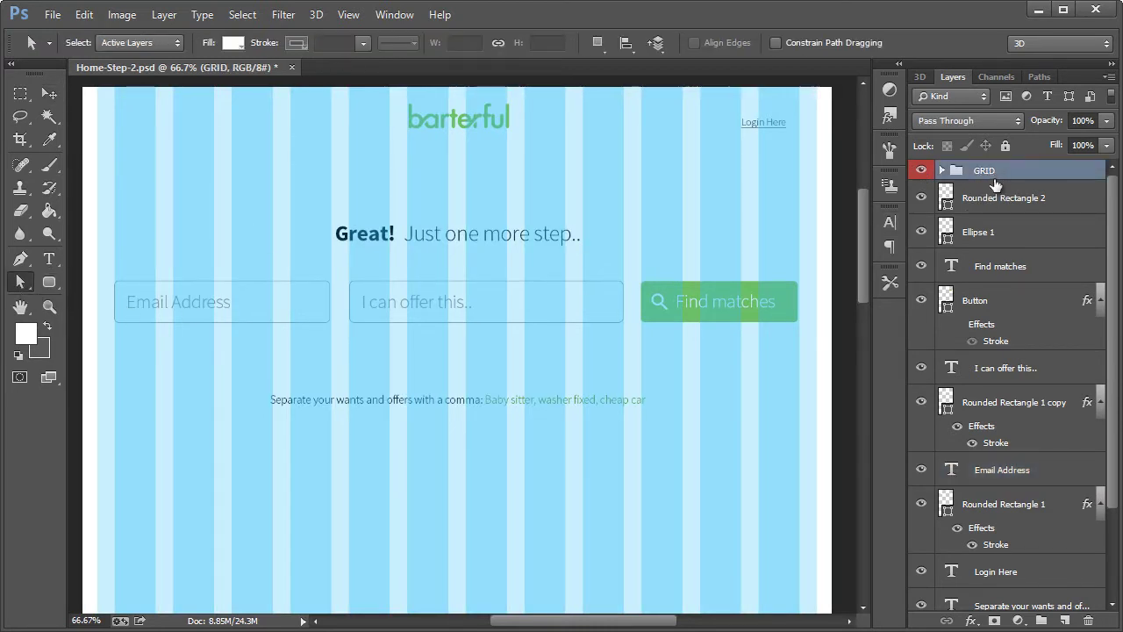
{"action": "left_click", "coordinate": [987, 514]}
{"action": "left_click_drag", "start_coordinate": [372, 257], "coordinate": [277, 408]}
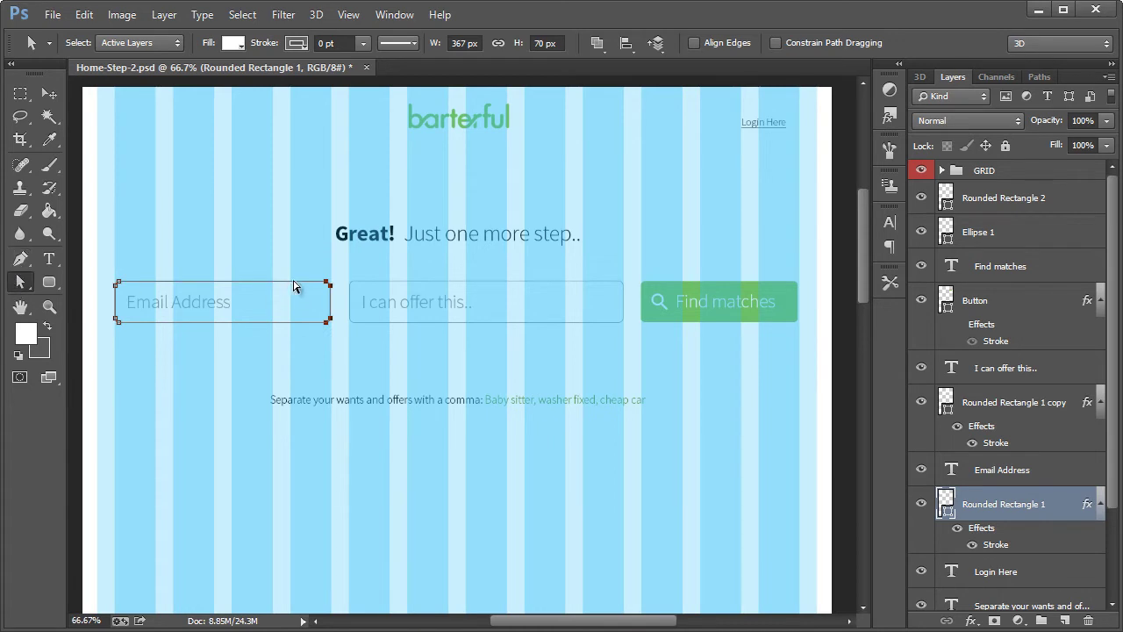
{"action": "left_click_drag", "start_coordinate": [331, 292], "coordinate": [275, 297]}
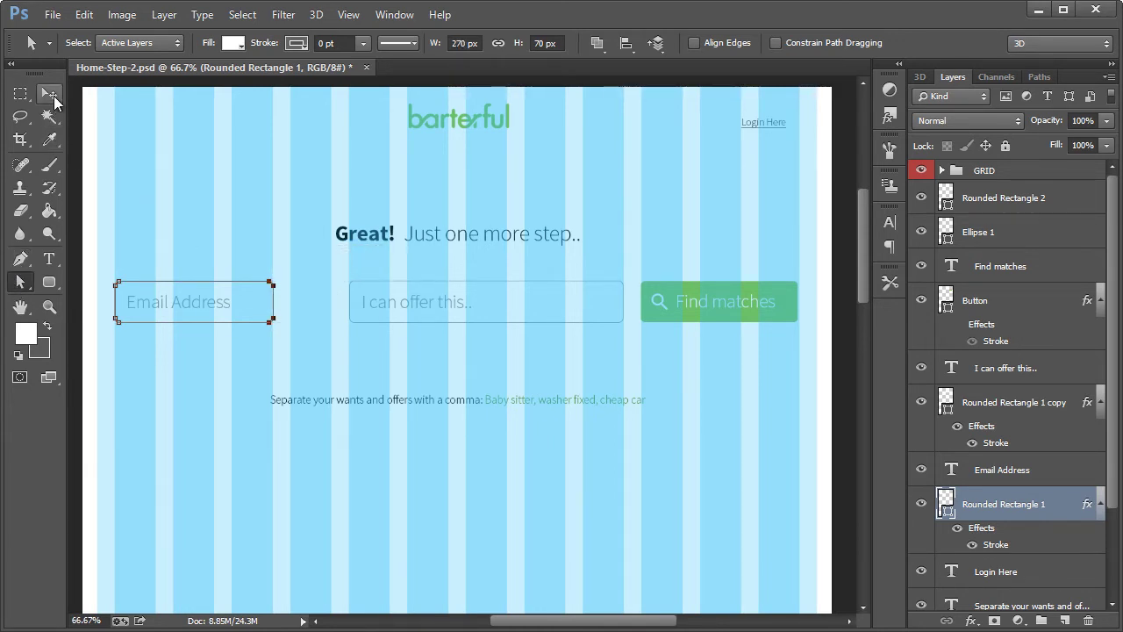
Turn on Auto-Select for the Move tool and select the 'I can offer this..' text layer
{"action": "left_click", "coordinate": [49, 93]}
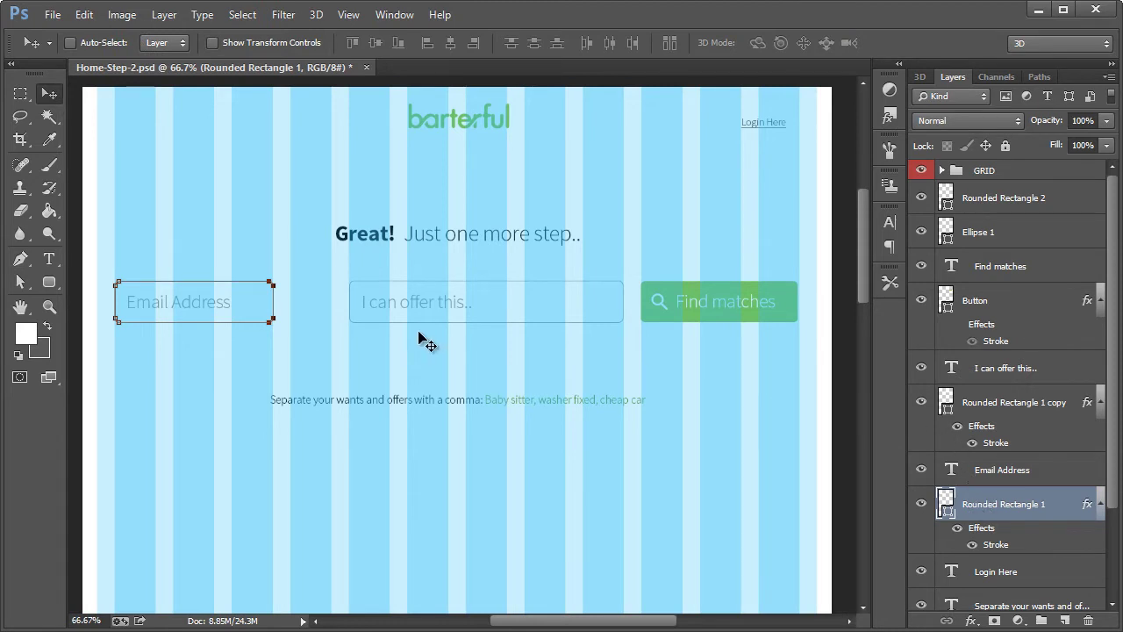
{"action": "left_click", "coordinate": [71, 41]}
{"action": "left_click", "coordinate": [512, 315]}
{"action": "left_click", "coordinate": [435, 306]}
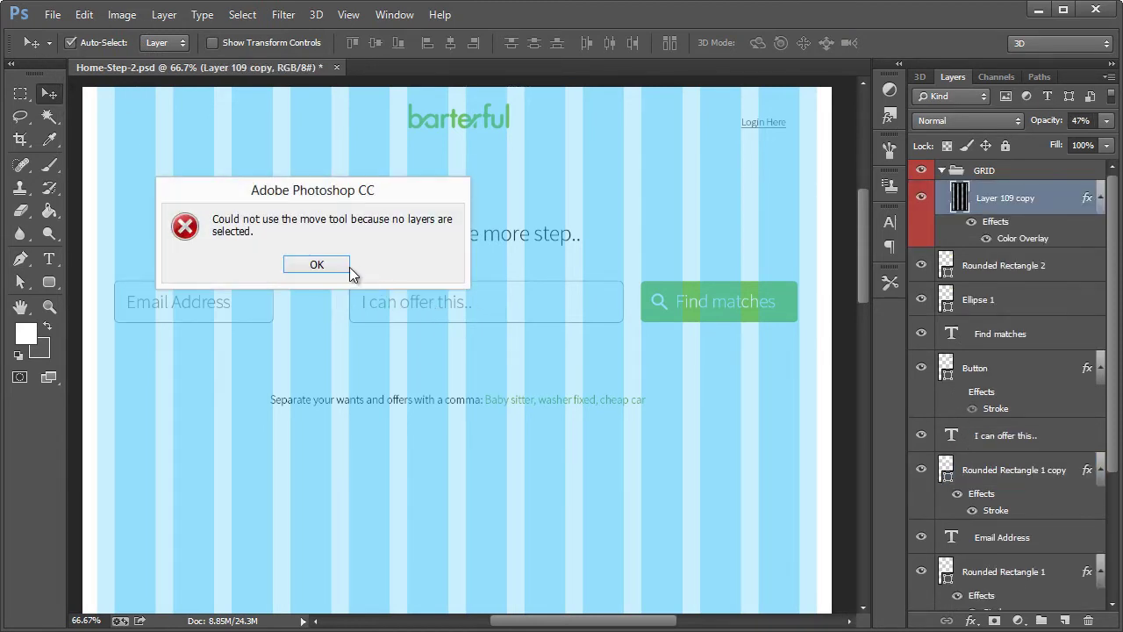
{"action": "left_click", "coordinate": [313, 265]}
{"action": "left_click", "coordinate": [1038, 209]}
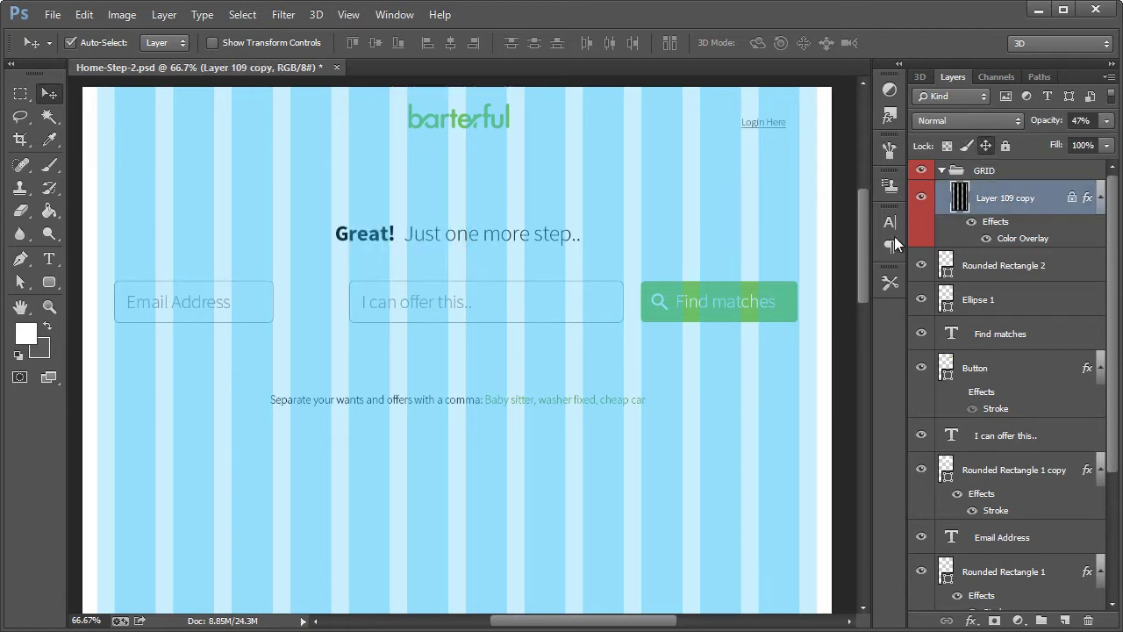
{"action": "left_click", "coordinate": [395, 312]}
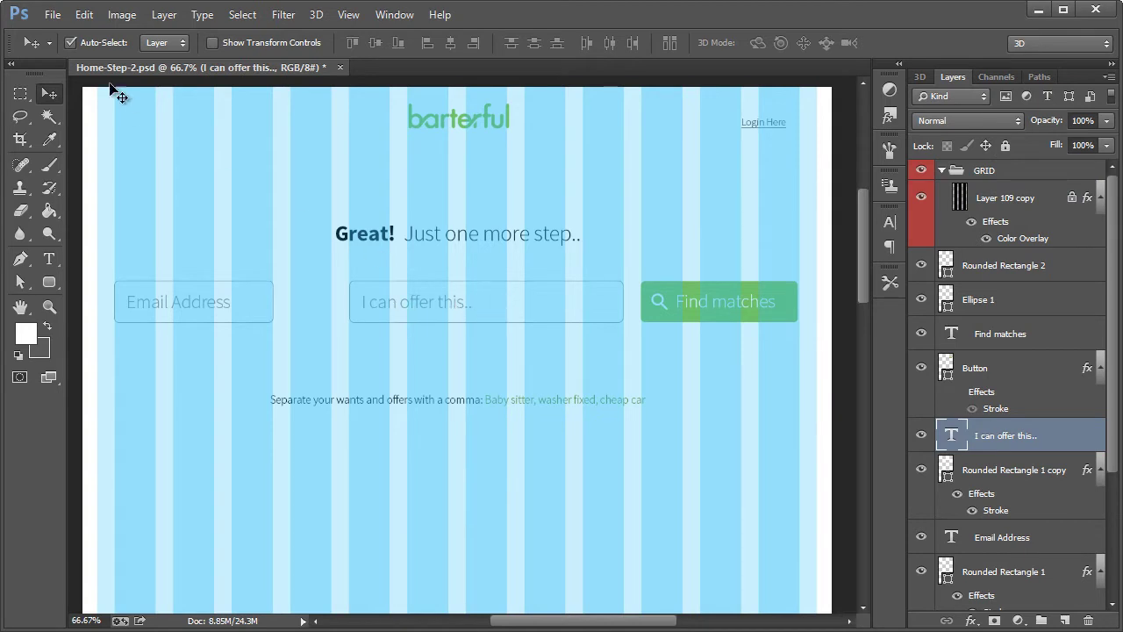
Move the second field beside the Email Address box and retype its text as Your City
{"action": "left_click", "coordinate": [525, 302], "text": "shift"}
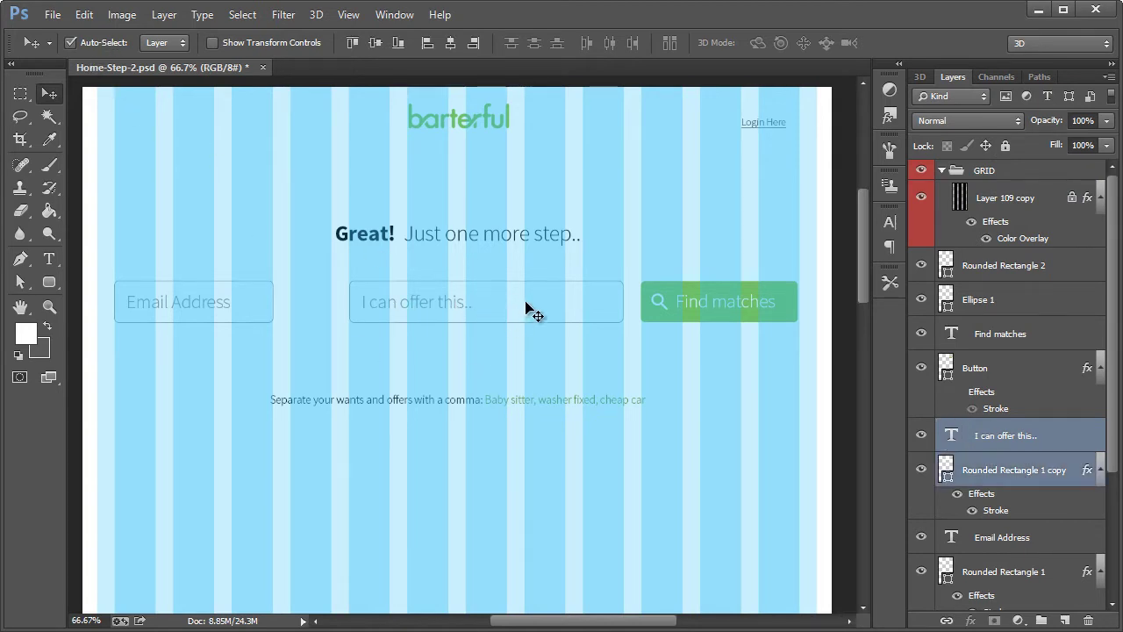
{"action": "left_click_drag", "start_coordinate": [527, 302], "coordinate": [448, 302]}
{"action": "key", "text": "t"}
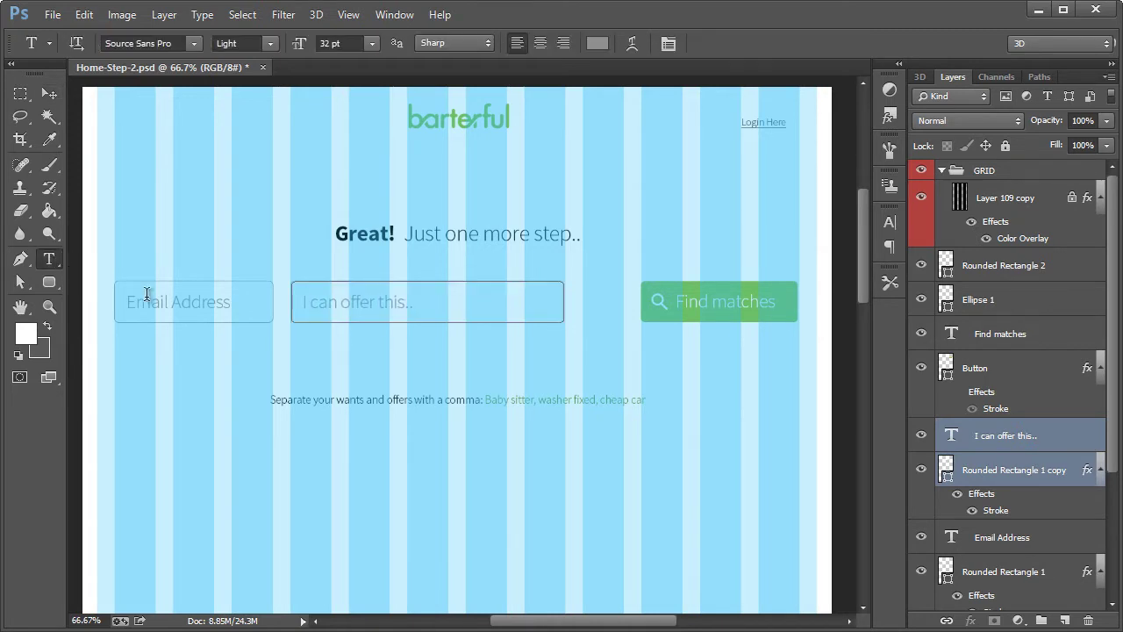
{"action": "left_click", "coordinate": [379, 302]}
{"action": "triple_click", "coordinate": [381, 305]}
{"action": "type", "text": "Your City"}
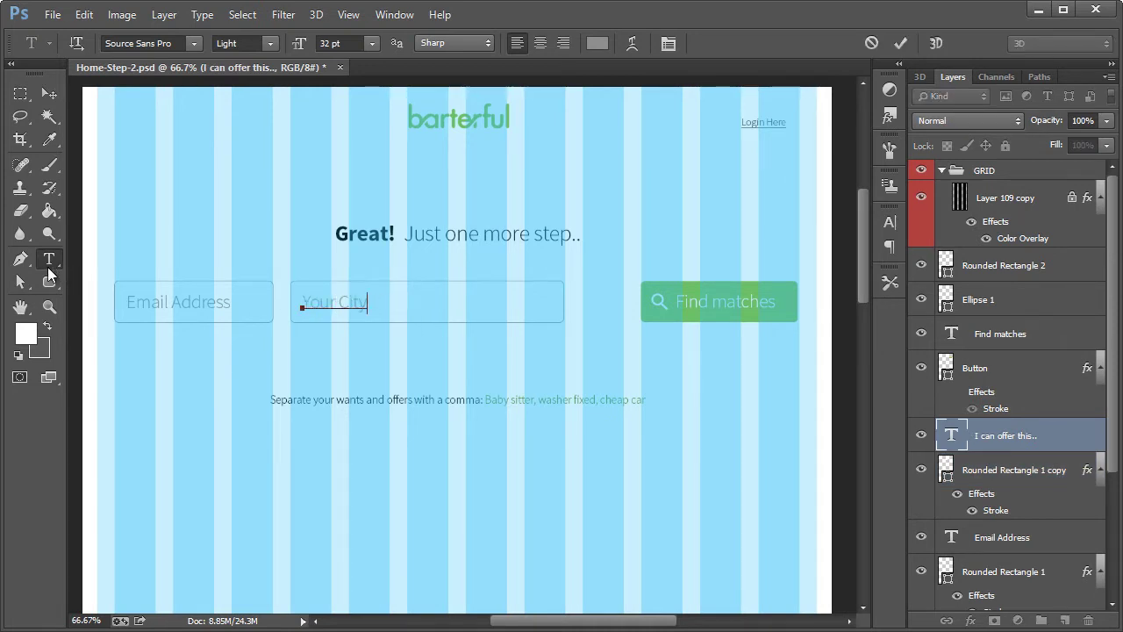
Select the second field's right-edge anchor points to narrow its box to 267 px
{"action": "left_click", "coordinate": [23, 283]}
{"action": "left_click", "coordinate": [996, 467]}
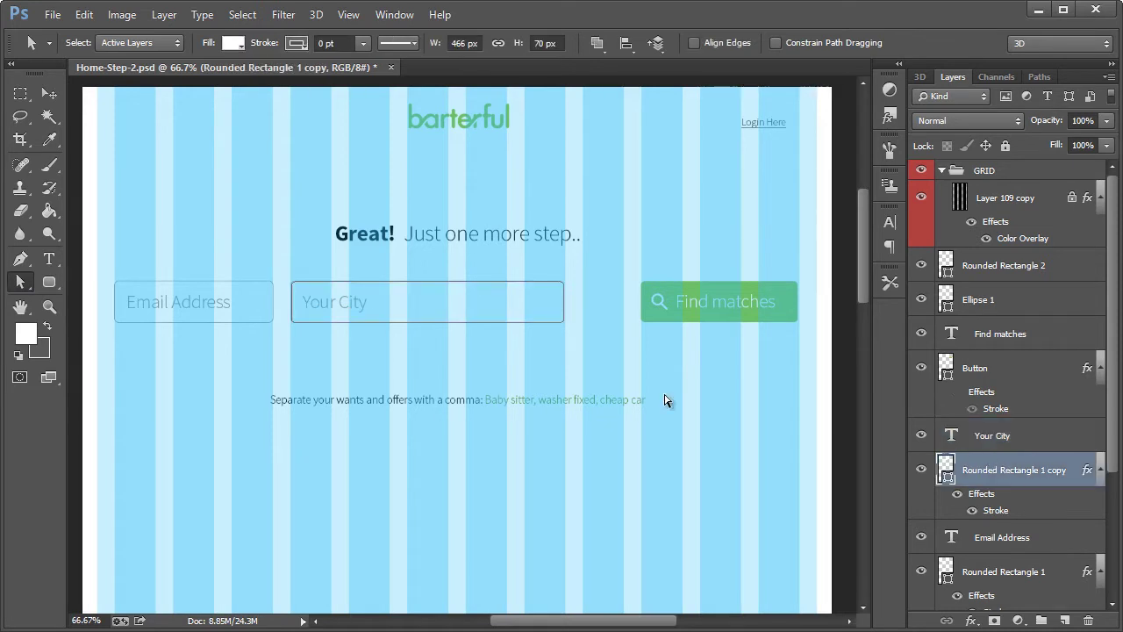
{"action": "left_click_drag", "start_coordinate": [574, 250], "coordinate": [448, 322]}
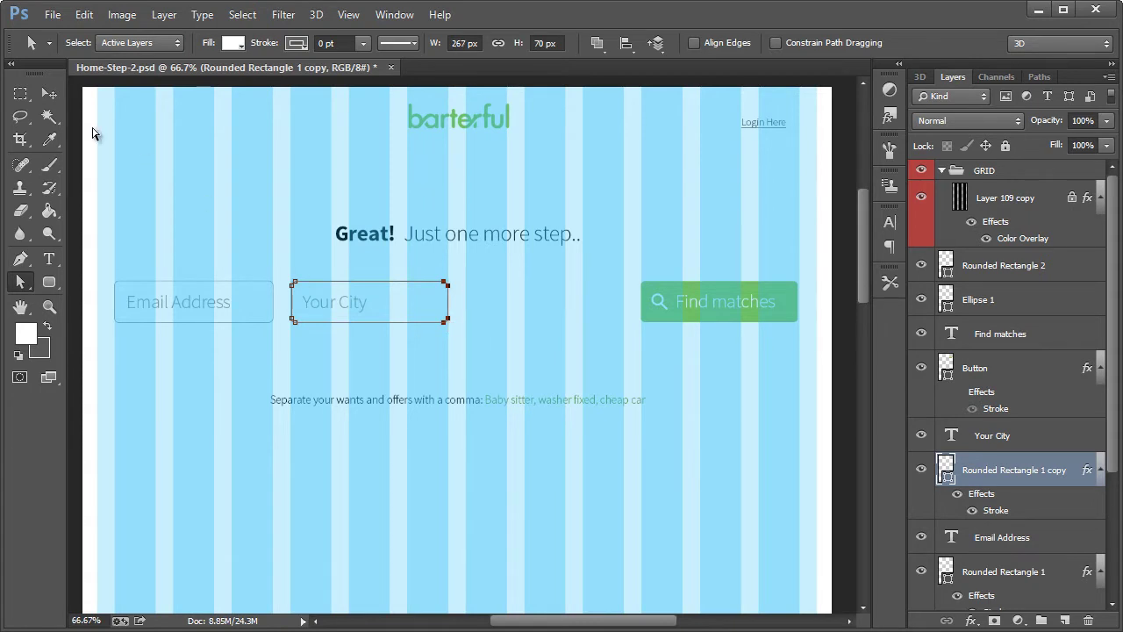
{"action": "left_click", "coordinate": [42, 95]}
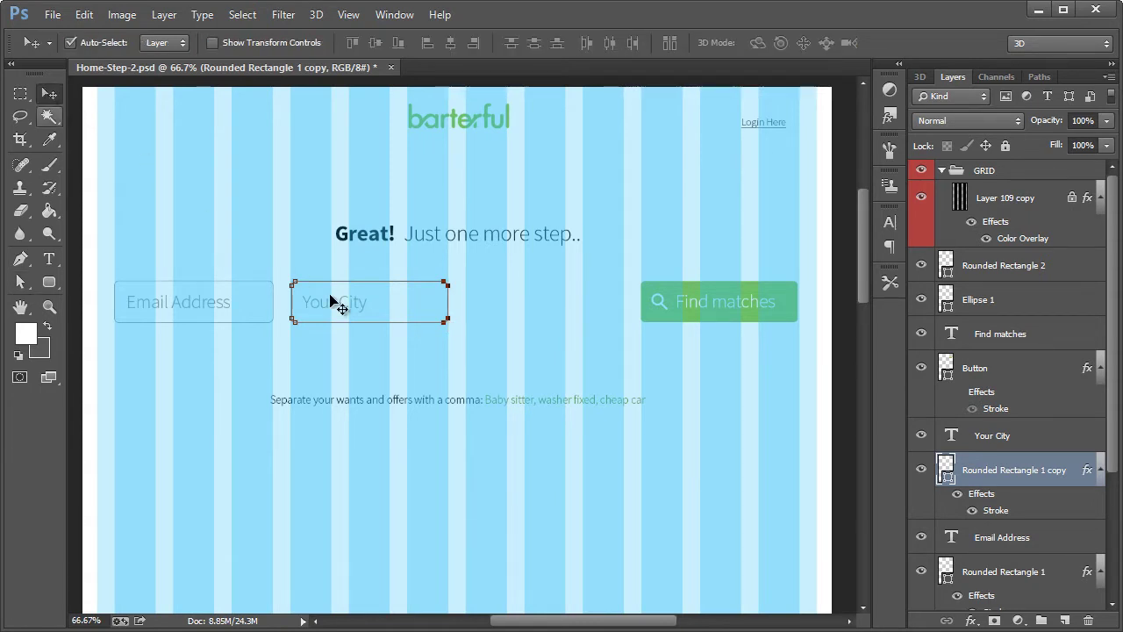
Duplicate the Your City field with its box and move the copy to its right
{"action": "left_click", "coordinate": [999, 442], "text": "shift"}
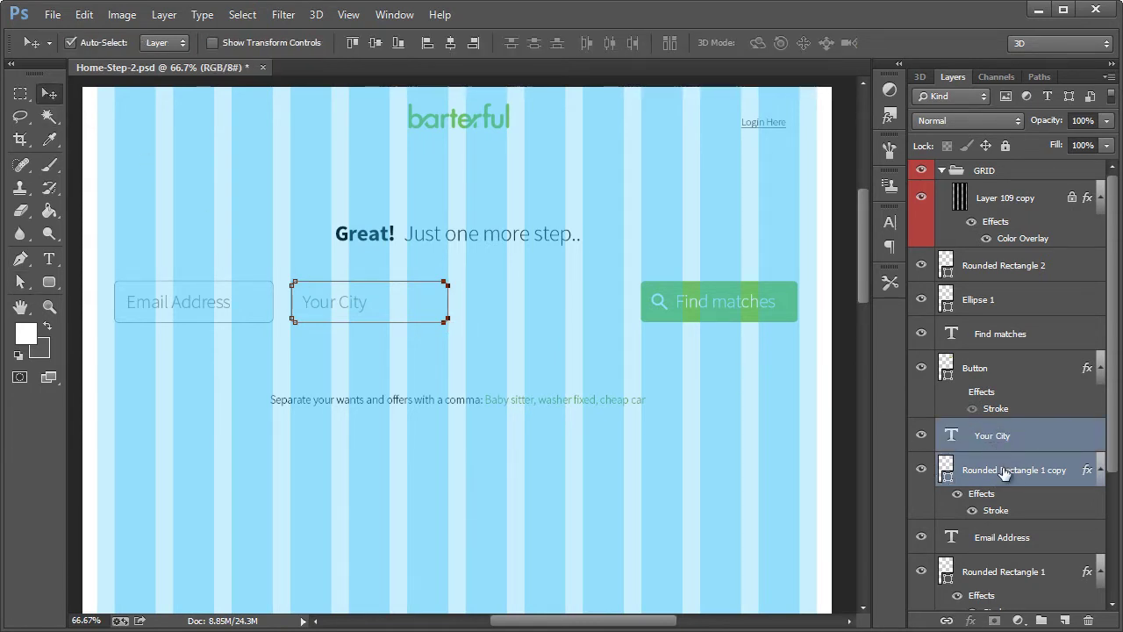
{"action": "key", "text": "ctrl+j"}
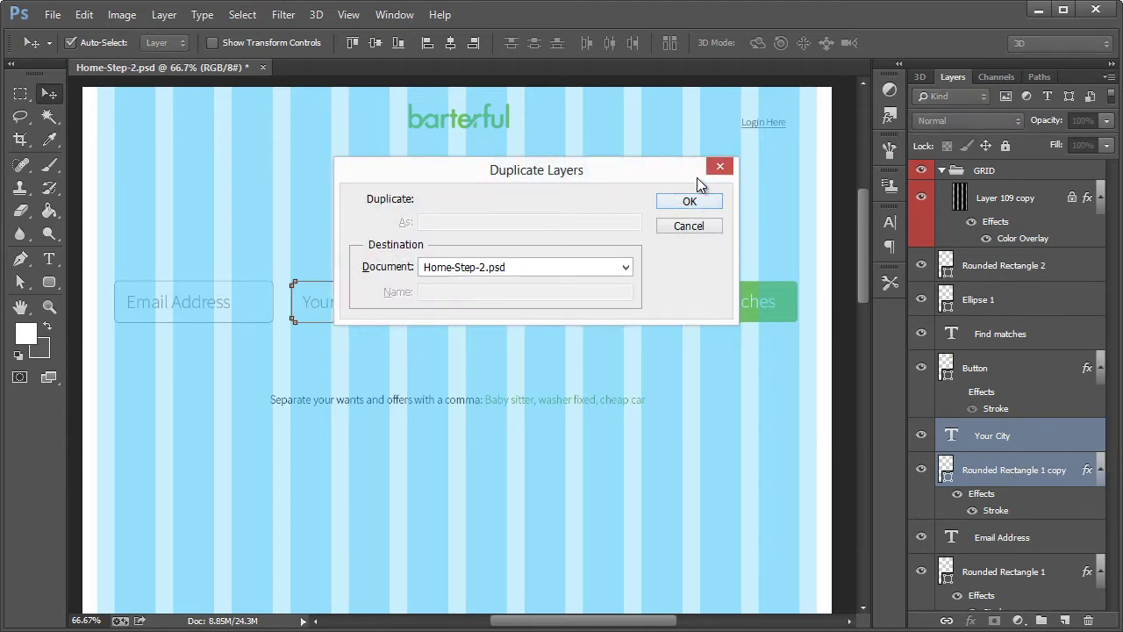
{"action": "left_click", "coordinate": [683, 204]}
{"action": "left_click_drag", "start_coordinate": [388, 299], "coordinate": [562, 300]}
Retype the third field's text as 'Your State'
{"action": "key", "text": "t"}
{"action": "left_click", "coordinate": [514, 309]}
{"action": "key", "text": "Escape"}
{"action": "left_click", "coordinate": [1015, 436]}
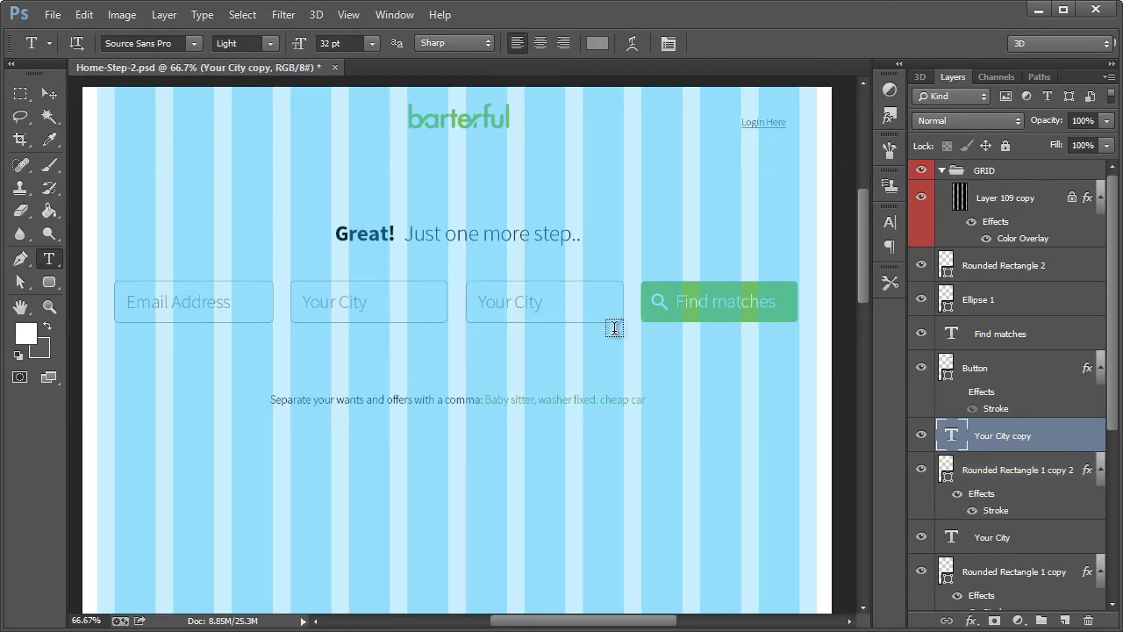
{"action": "triple_click", "coordinate": [525, 304]}
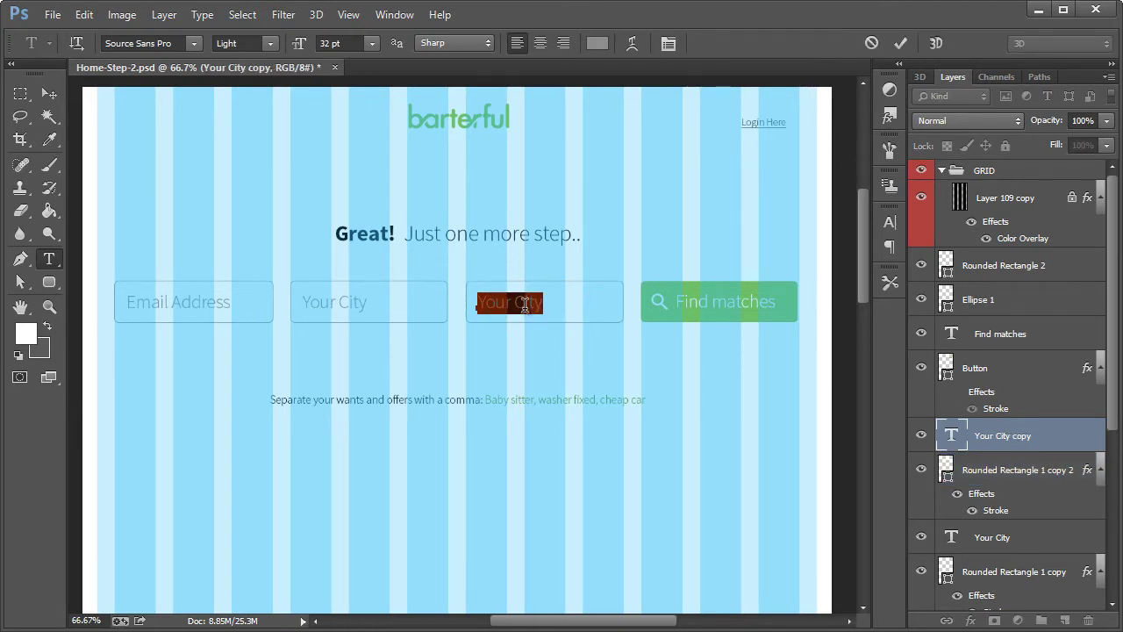
{"action": "type", "text": "Your State"}
{"action": "left_click", "coordinate": [42, 87]}
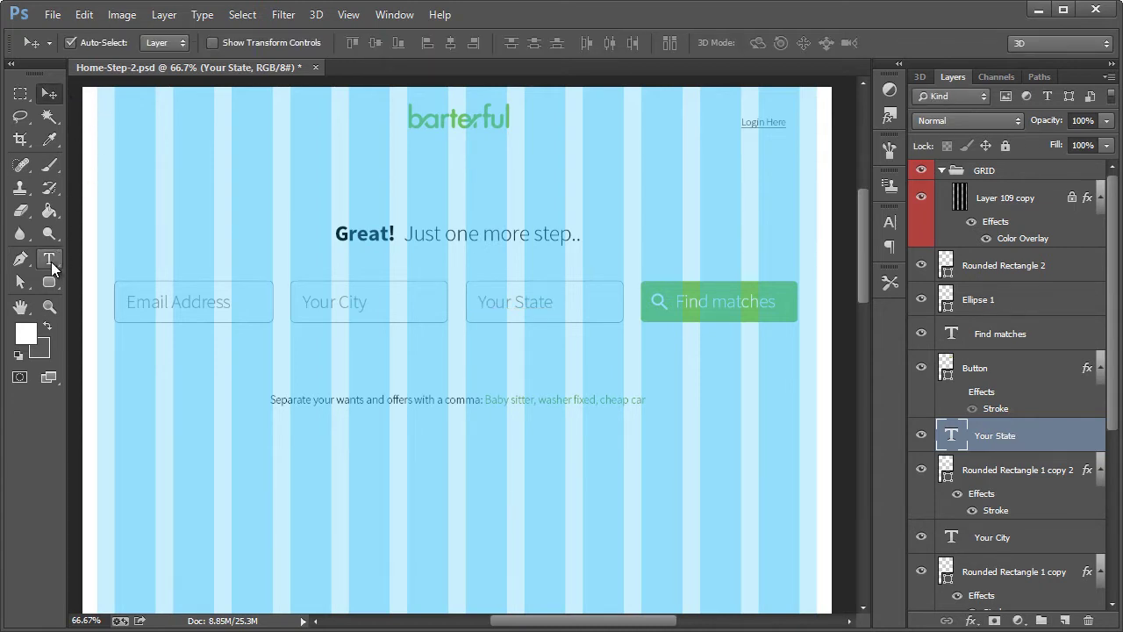
Delete 'Your' from both fields so they read City and State
{"action": "left_click", "coordinate": [50, 258]}
{"action": "left_click_drag", "start_coordinate": [339, 304], "coordinate": [276, 299]}
{"action": "key", "text": "BackSpace"}
{"action": "left_click", "coordinate": [49, 93]}
{"action": "left_click", "coordinate": [49, 258]}
{"action": "left_click_drag", "start_coordinate": [516, 301], "coordinate": [477, 301]}
{"action": "key", "text": "BackSpace"}
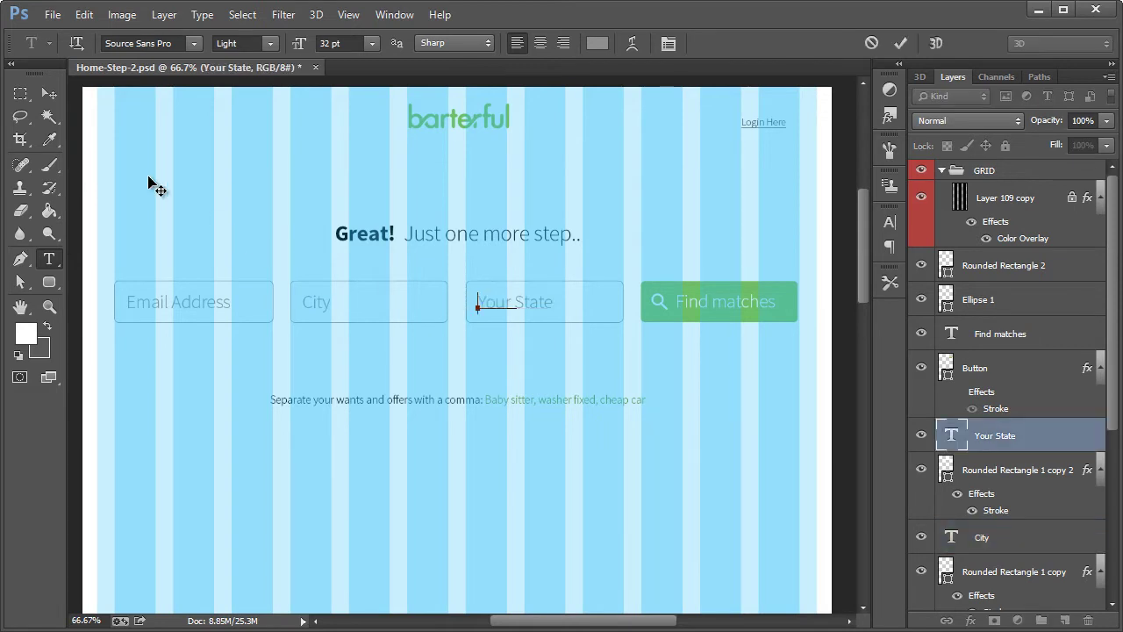
{"action": "key", "text": "ctrl+Return"}
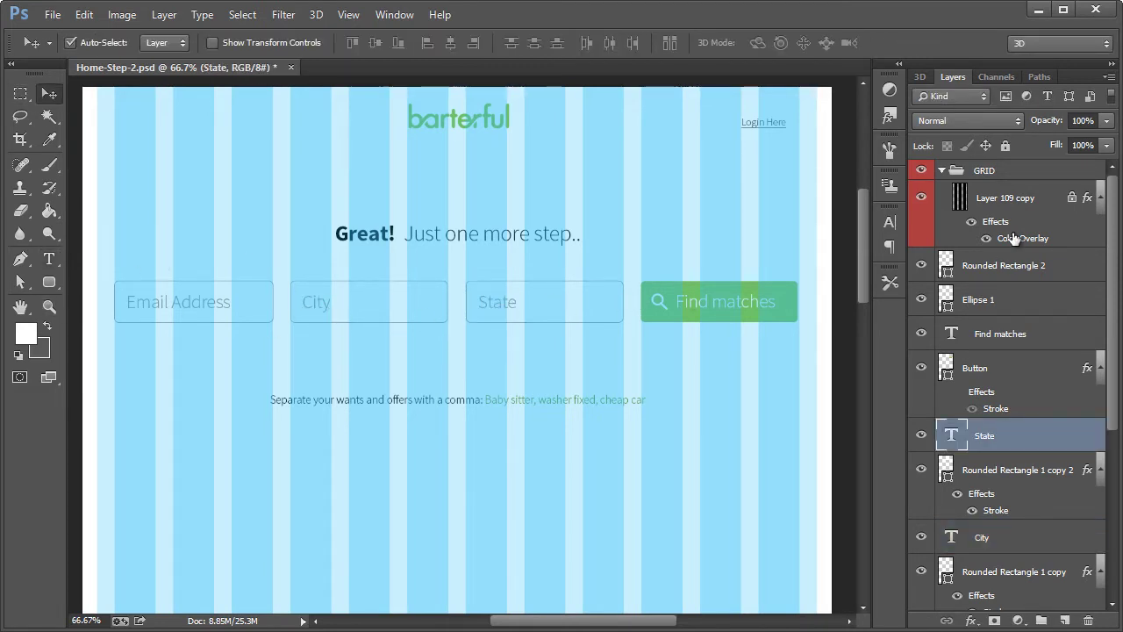
Hide the blue column grid and zoom in on the State field
{"action": "left_click", "coordinate": [921, 171]}
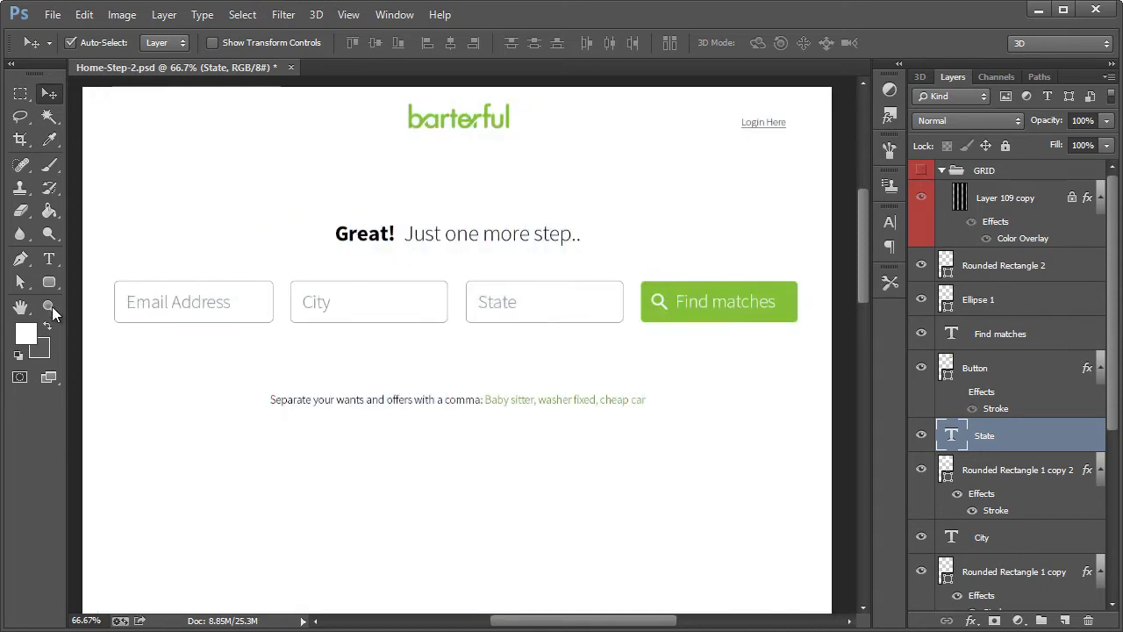
{"action": "left_click", "coordinate": [49, 307]}
{"action": "left_click", "coordinate": [624, 310]}
{"action": "left_click", "coordinate": [624, 310]}
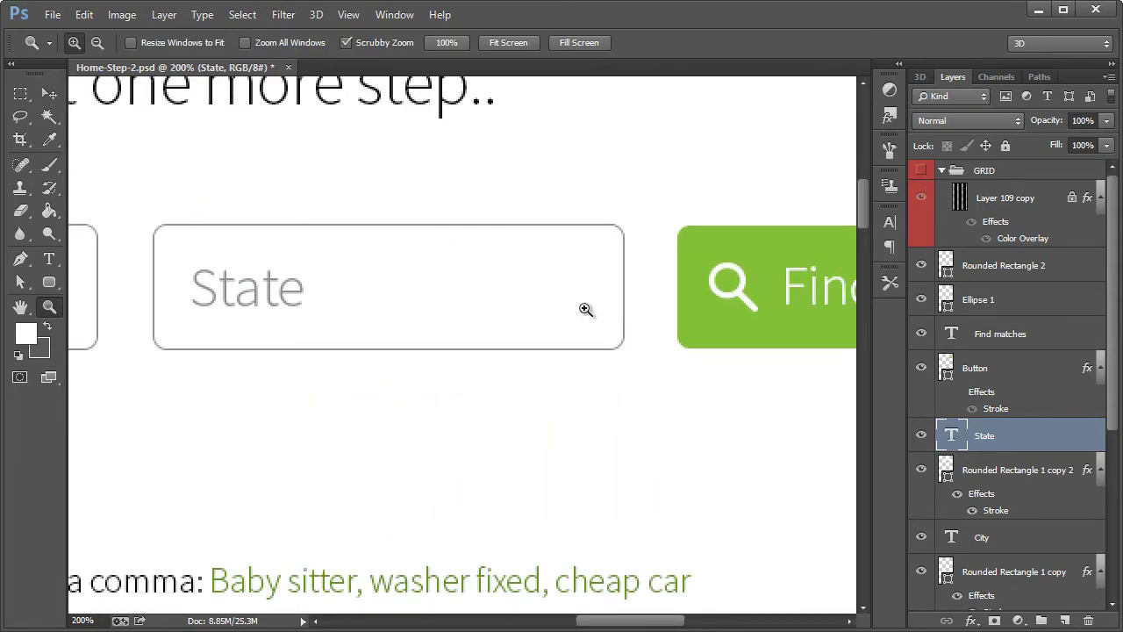
Draw a triangle shape at the State field's right end with the Pen tool in Shape mode
{"action": "left_click", "coordinate": [21, 258]}
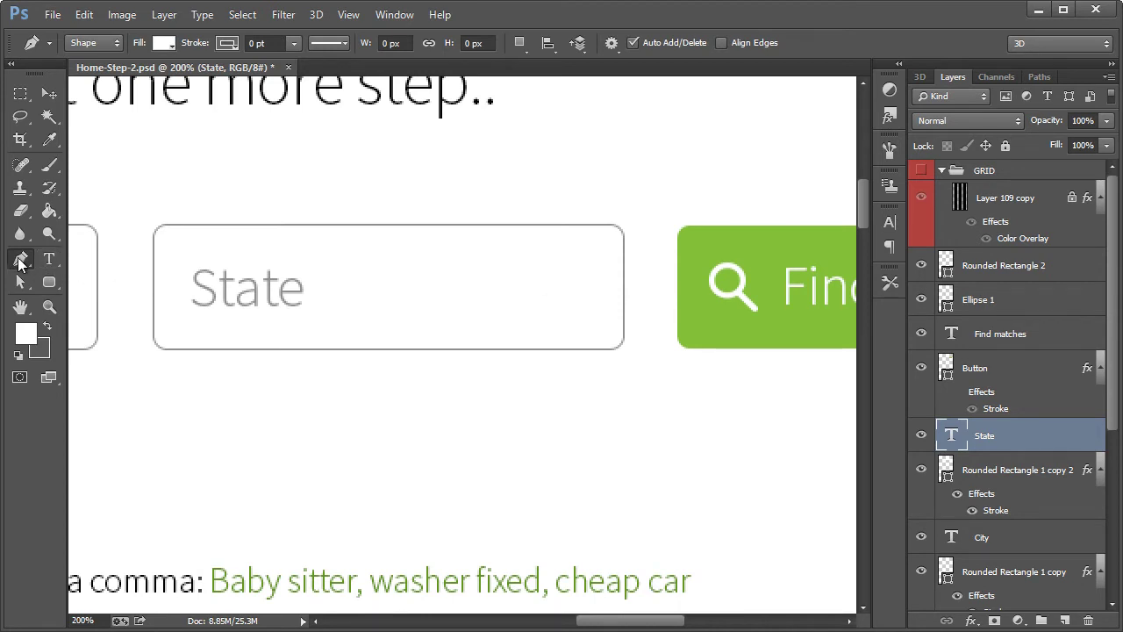
{"action": "left_click", "coordinate": [88, 40]}
{"action": "left_click", "coordinate": [88, 40]}
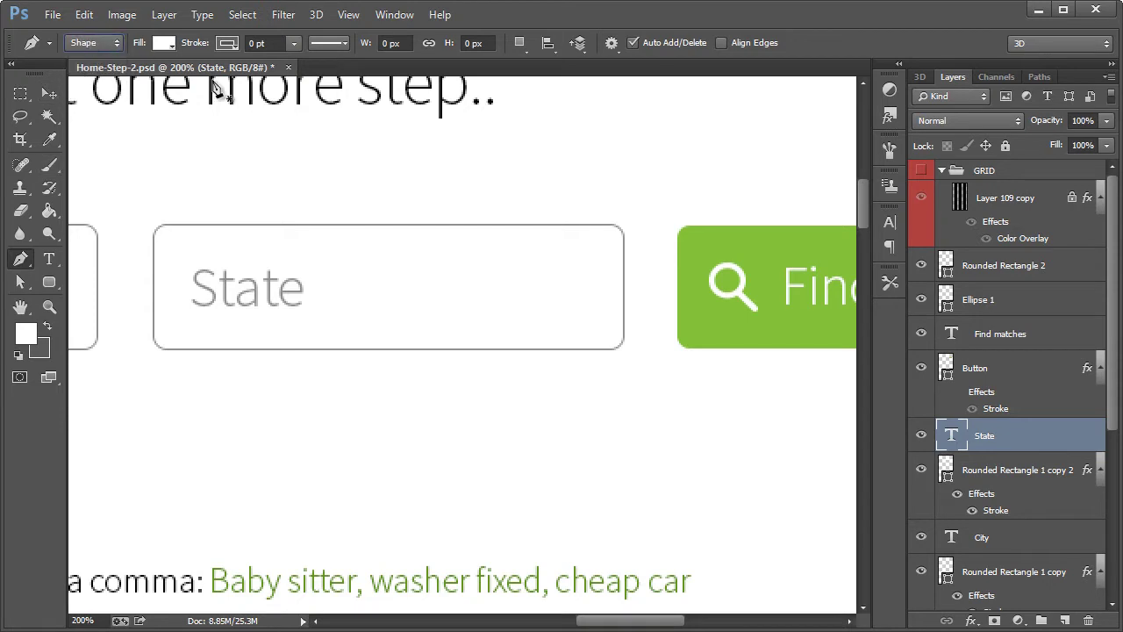
{"action": "left_click", "coordinate": [561, 277]}
{"action": "left_click", "coordinate": [598, 276]}
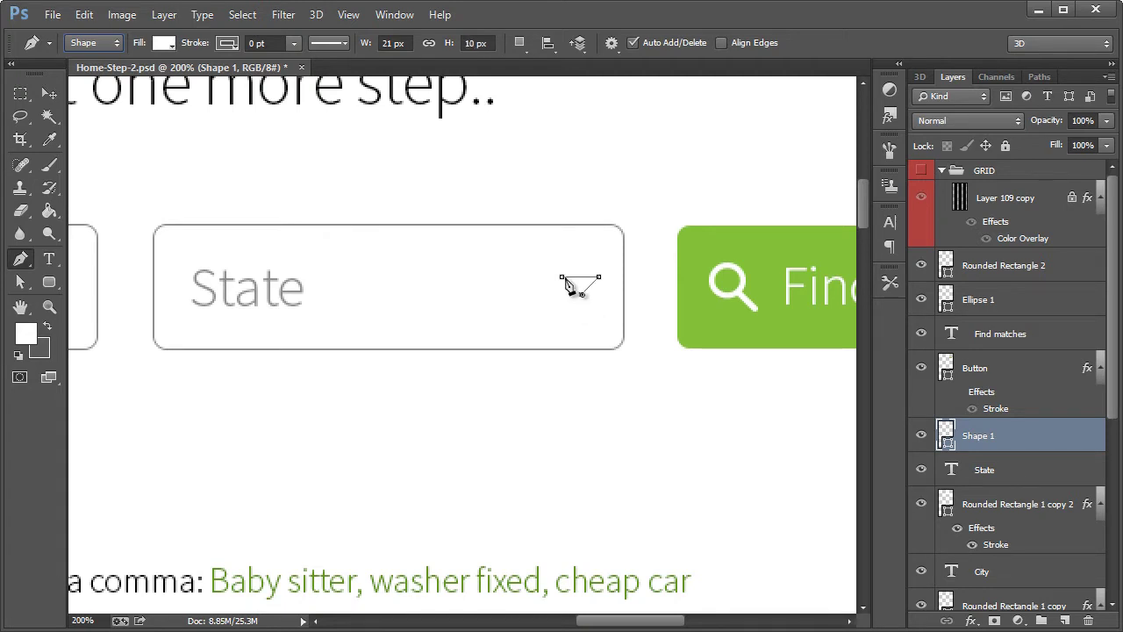
Fill the triangle with grey #a5a5a5 and nudge it slightly left
{"action": "double_click", "coordinate": [948, 436]}
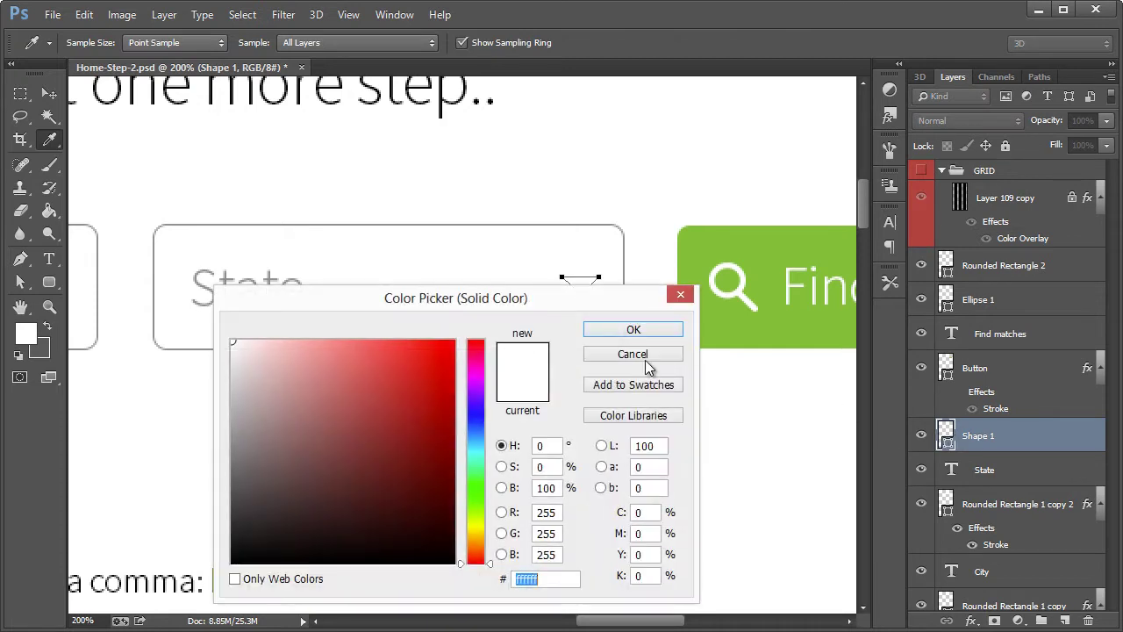
{"action": "left_click_drag", "start_coordinate": [372, 314], "coordinate": [473, 346]}
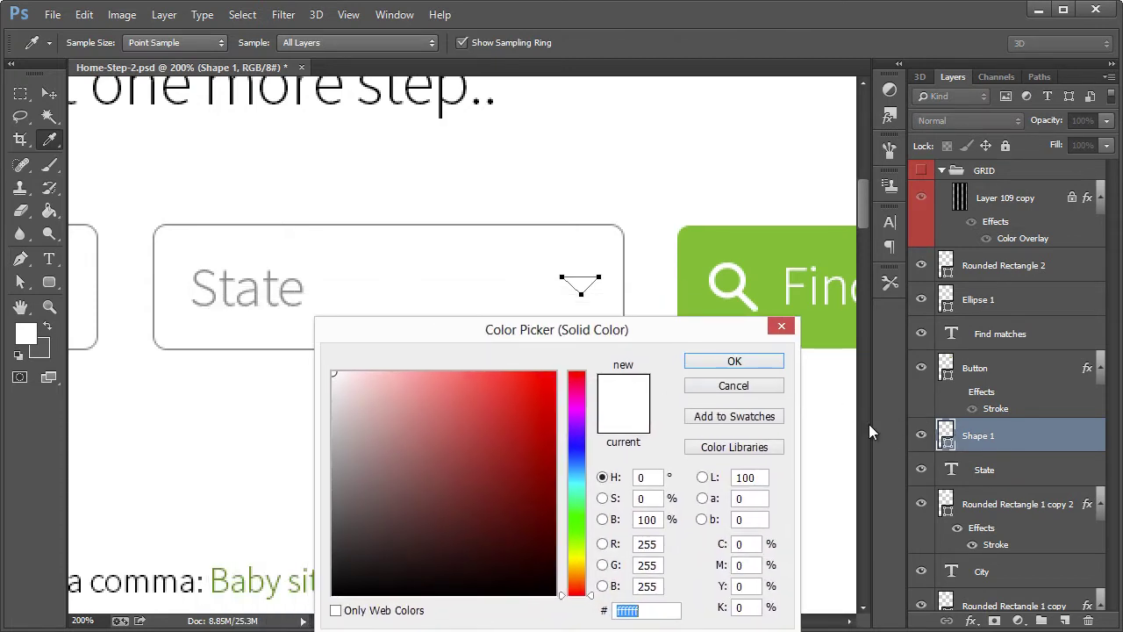
{"action": "left_click", "coordinate": [338, 451]}
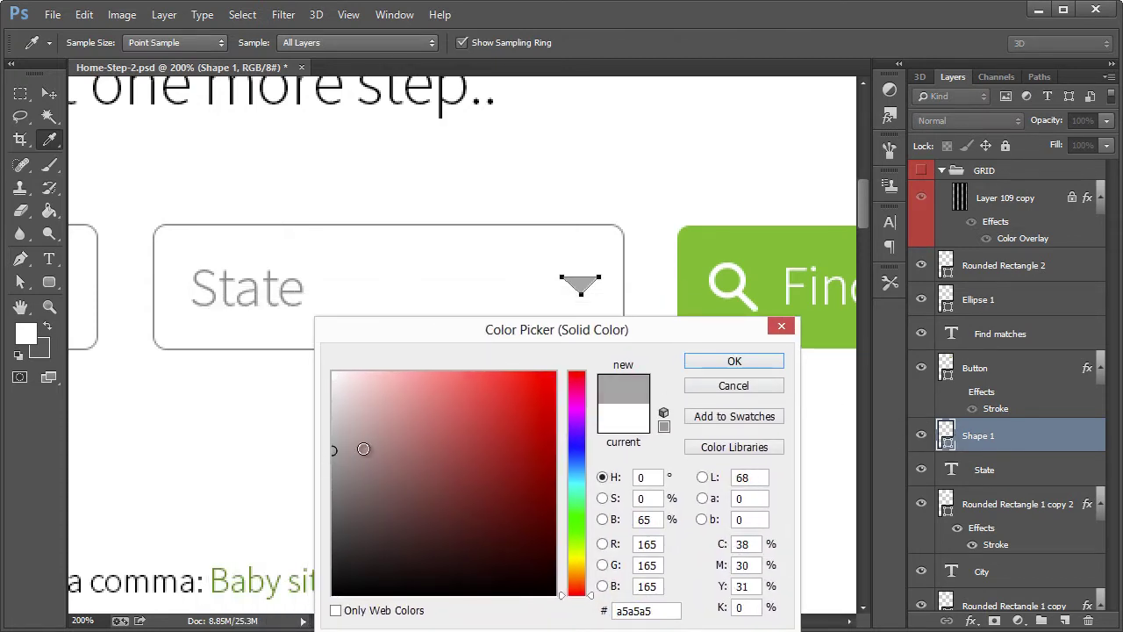
{"action": "left_click", "coordinate": [333, 462]}
{"action": "left_click", "coordinate": [738, 363]}
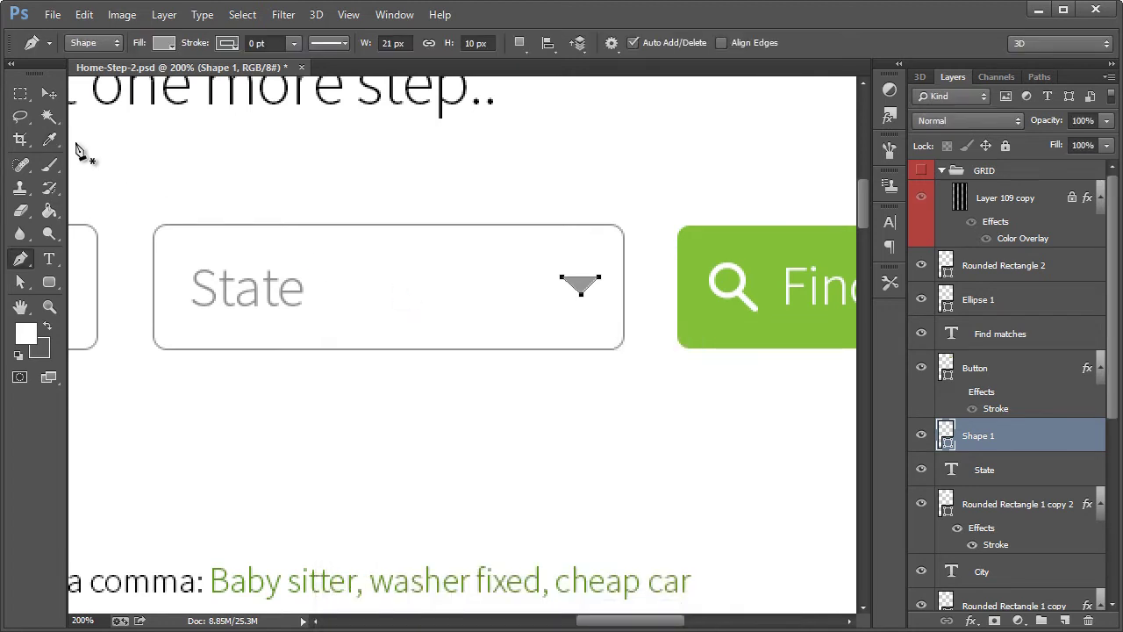
{"action": "left_click", "coordinate": [48, 94]}
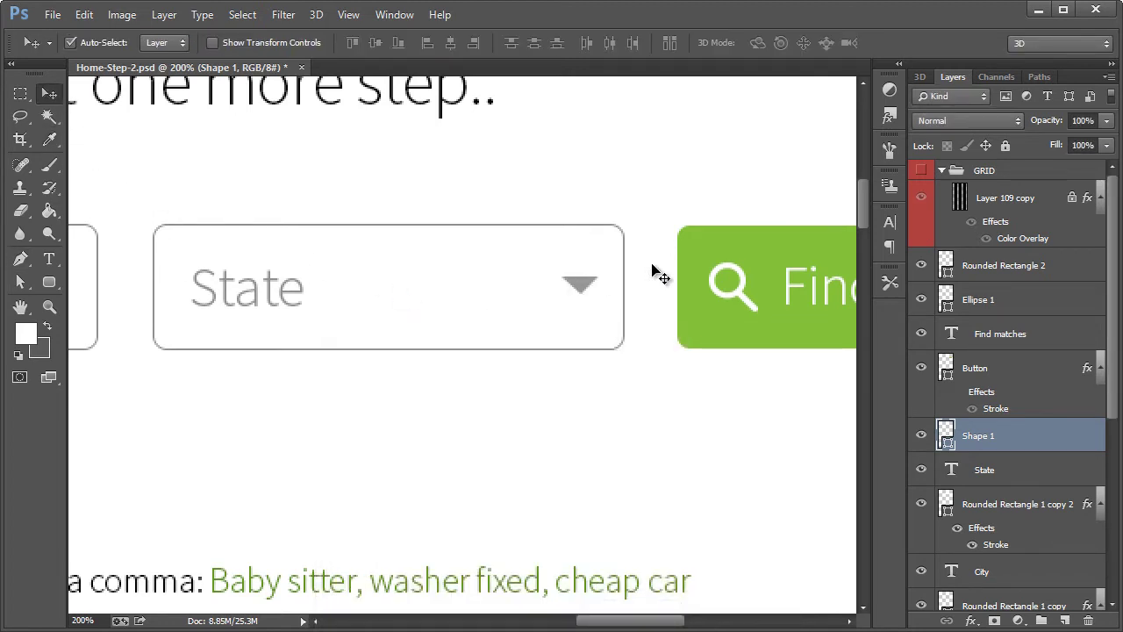
{"action": "key", "text": "Left"}
Zoom out to 66.7% and retype the green button label 'Find matches' as 'Let's do this!'
{"action": "key", "text": "ctrl+minus"}
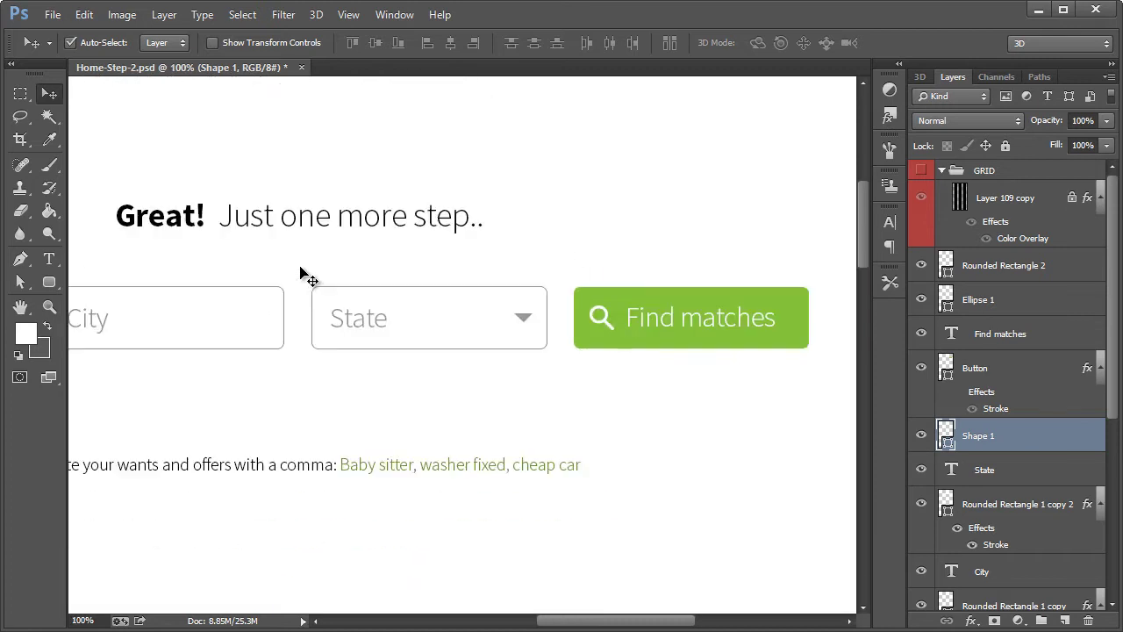
{"action": "left_click", "coordinate": [49, 306]}
{"action": "right_click", "coordinate": [165, 316]}
{"action": "left_click", "coordinate": [200, 428]}
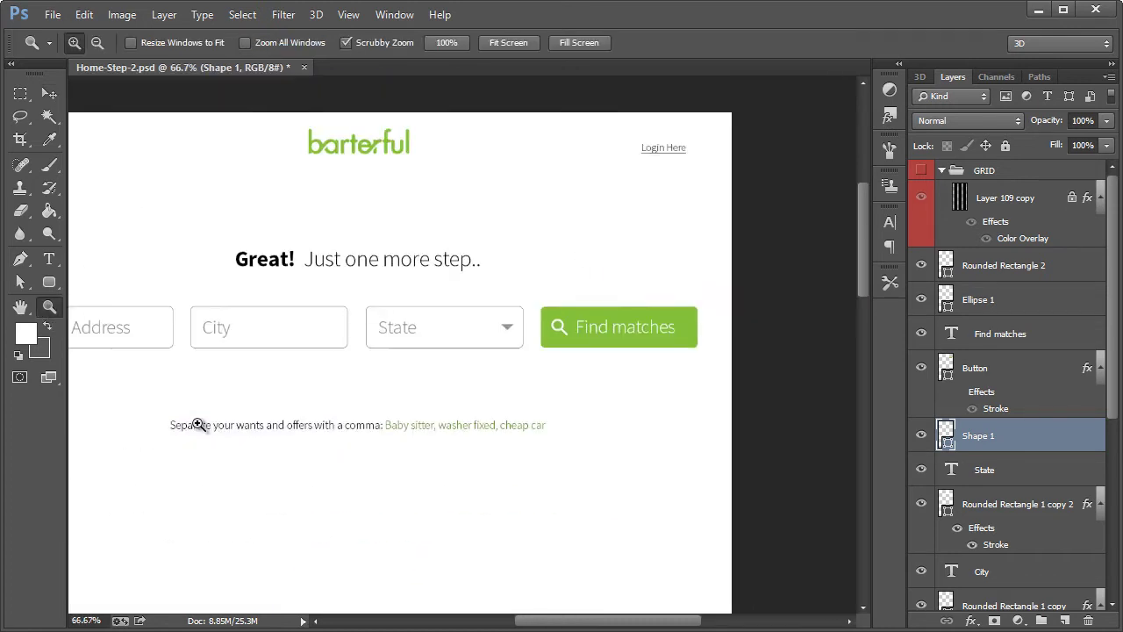
{"action": "left_click_drag", "start_coordinate": [572, 620], "coordinate": [552, 621]}
{"action": "key", "text": "t"}
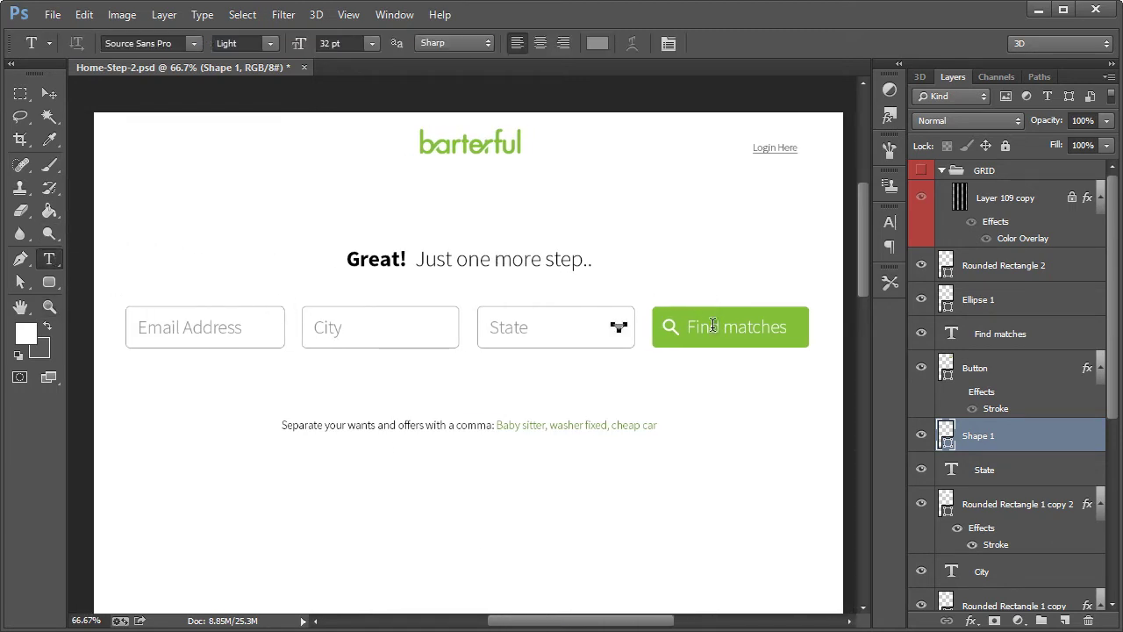
{"action": "triple_click", "coordinate": [714, 327]}
{"action": "type", "text": "Let's do this!"}
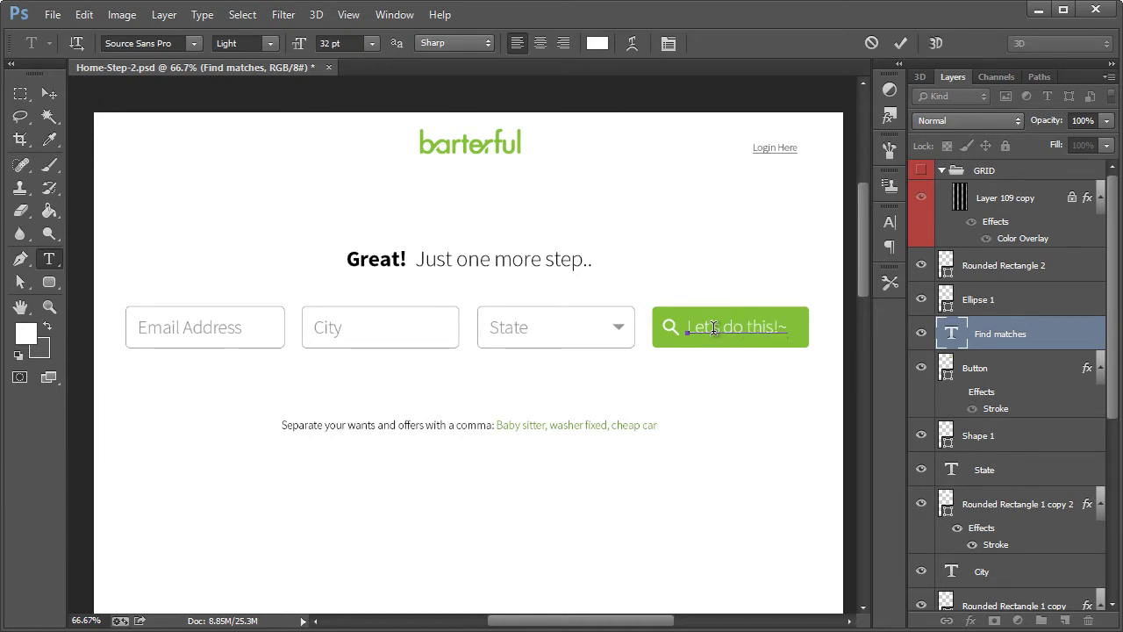
{"action": "left_click", "coordinate": [46, 94]}
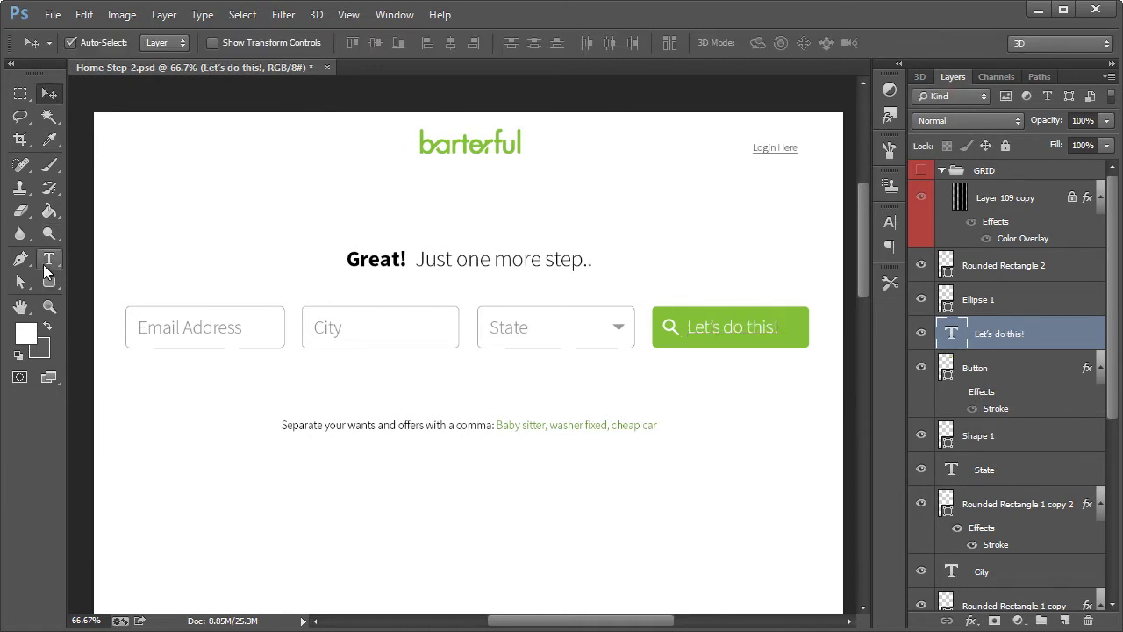
Replace the hint line below the fields with 'An email is required in order to save your information. It will never be shared.'
{"action": "left_click", "coordinate": [48, 260]}
{"action": "left_click", "coordinate": [391, 425]}
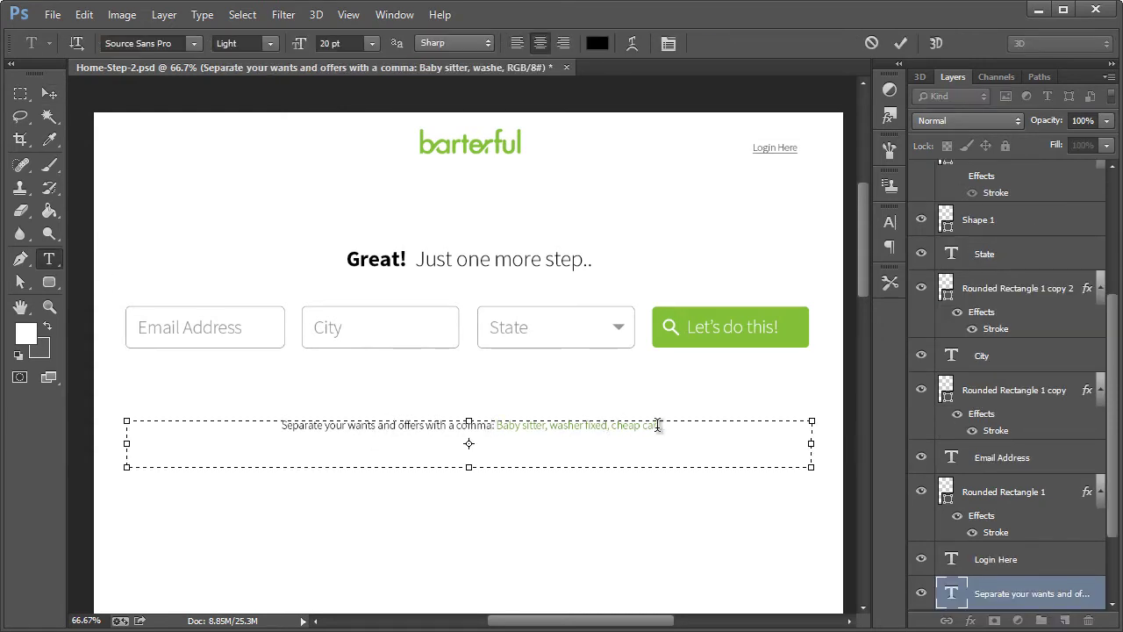
{"action": "left_click_drag", "start_coordinate": [659, 425], "coordinate": [261, 426]}
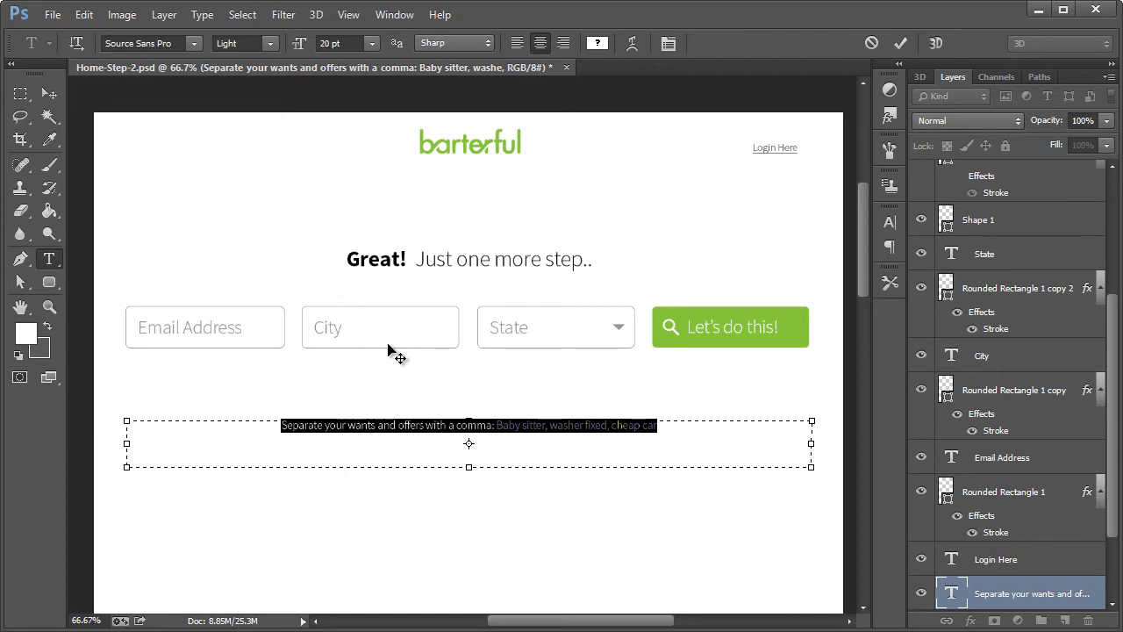
{"action": "type", "text": "An email is requir"}
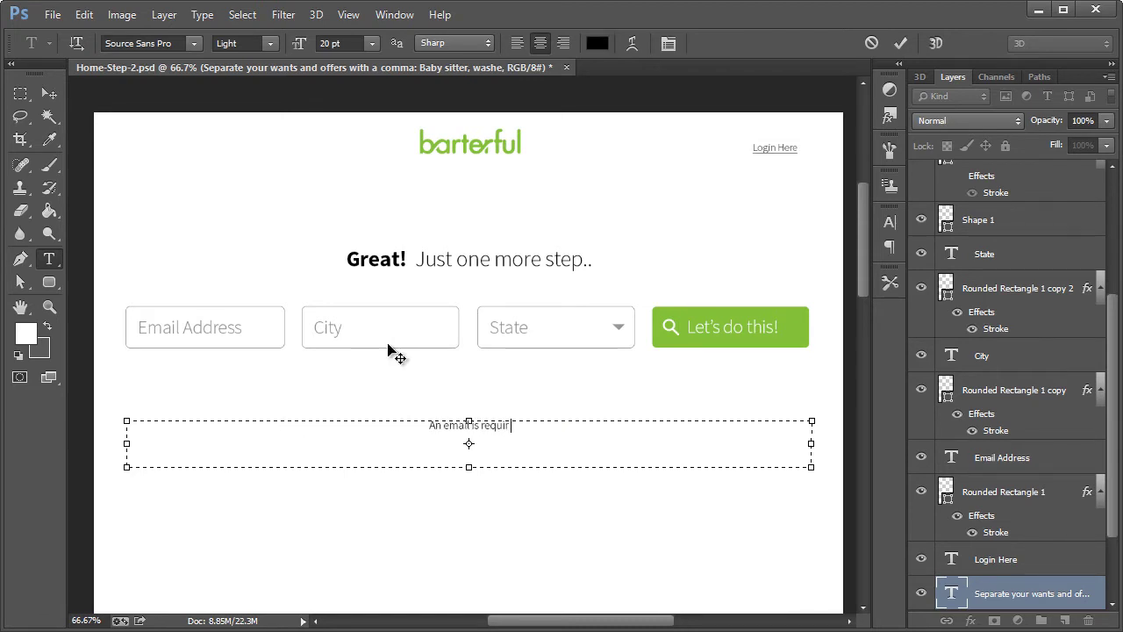
{"action": "type", "text": "ed in order to save yo"}
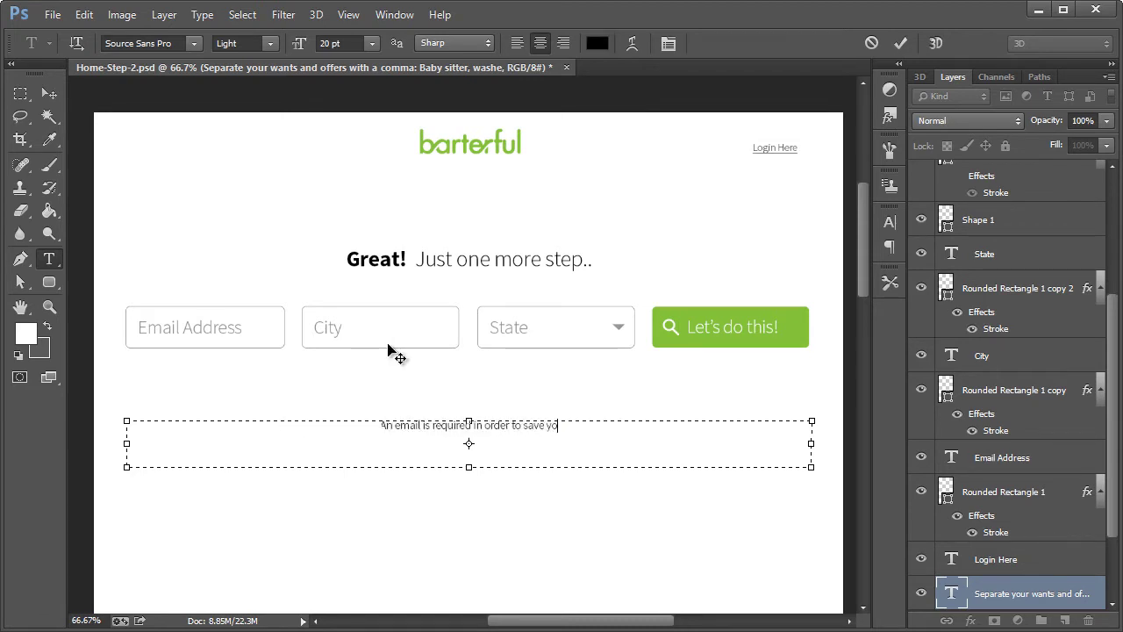
{"action": "type", "text": "ur information"}
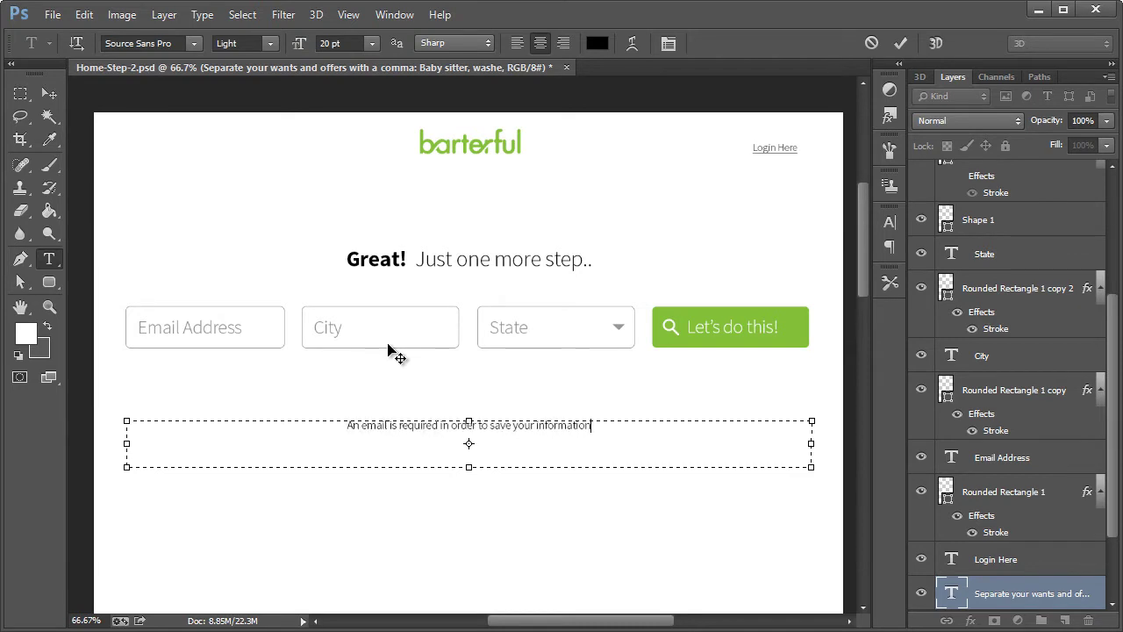
{"action": "type", "text": ". It"}
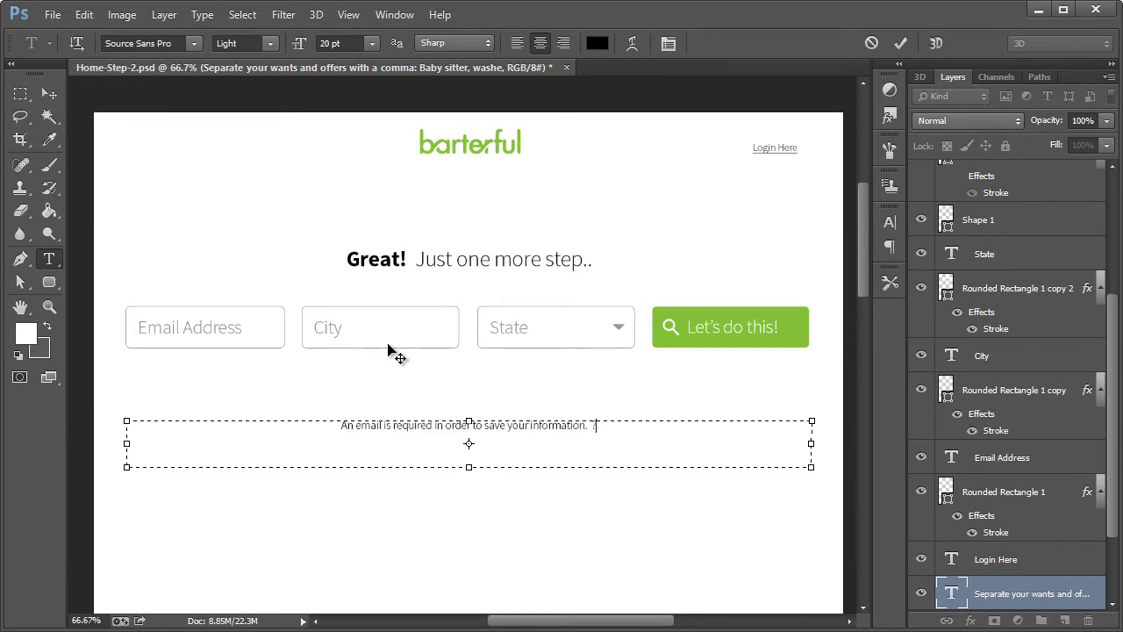
{"action": "type", "text": " will never b"}
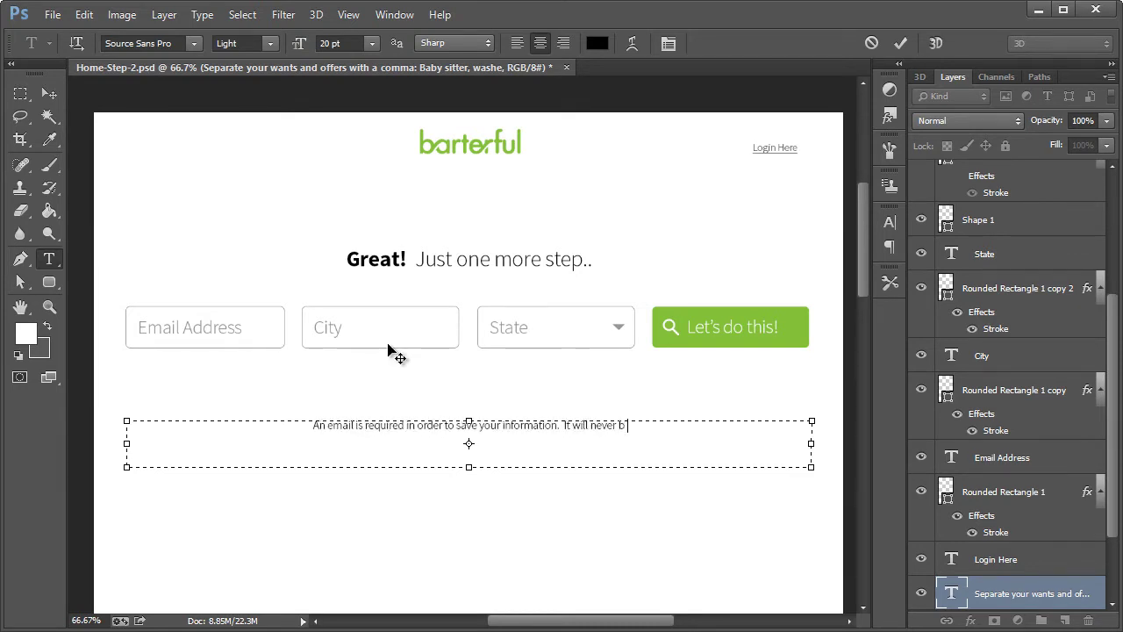
{"action": "type", "text": "e shared."}
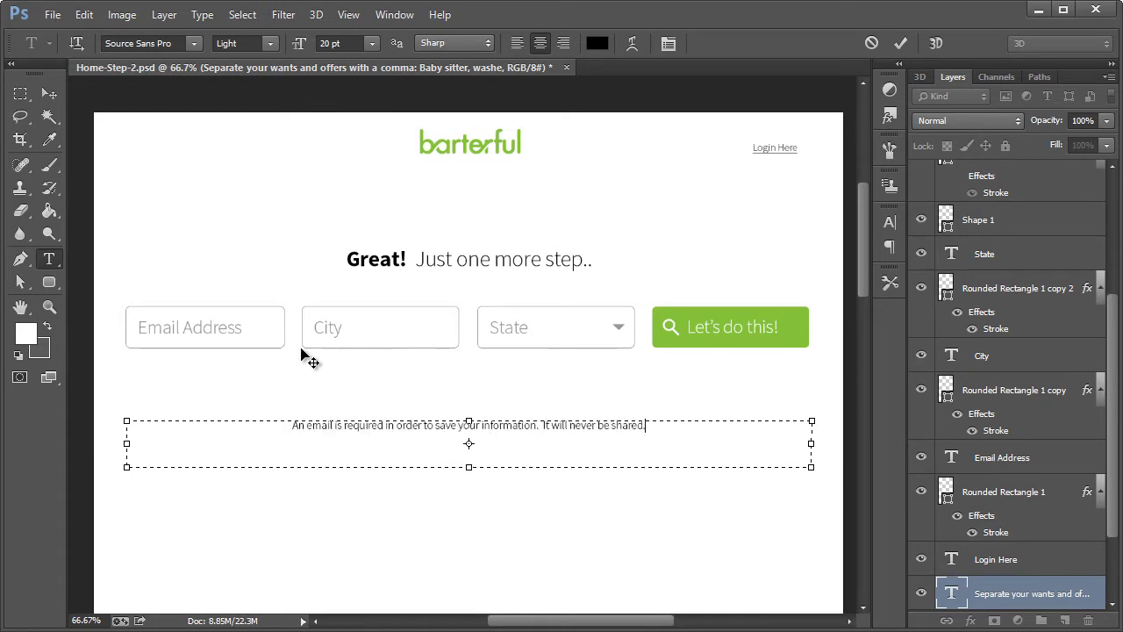
{"action": "left_click", "coordinate": [49, 94]}
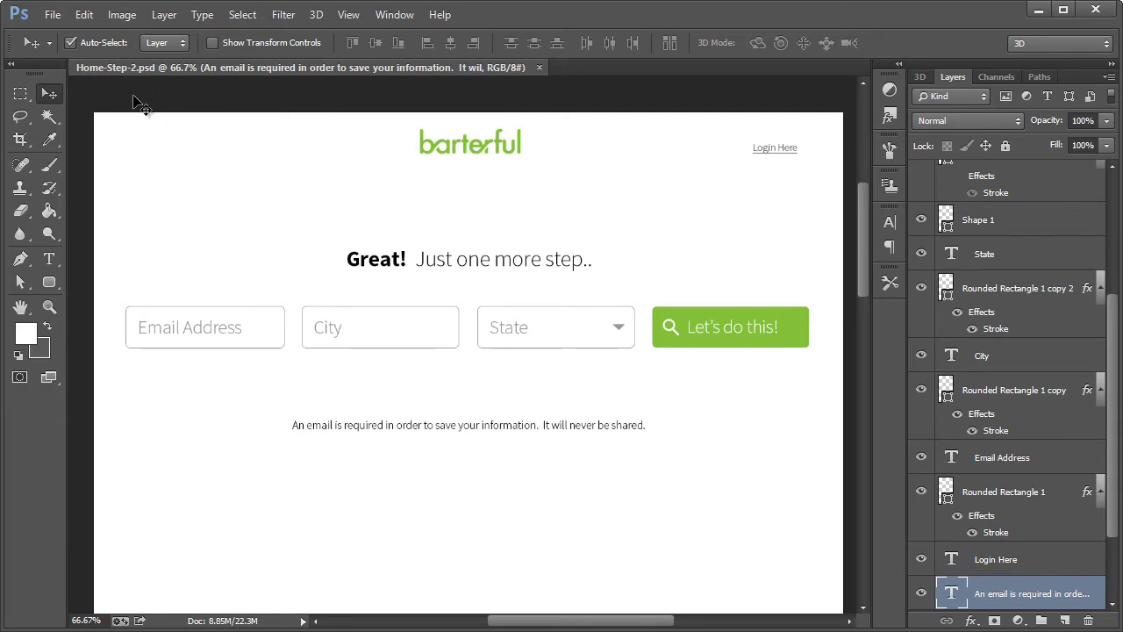
Save the mockup as a new file named Login.psd
{"action": "left_click", "coordinate": [51, 15]}
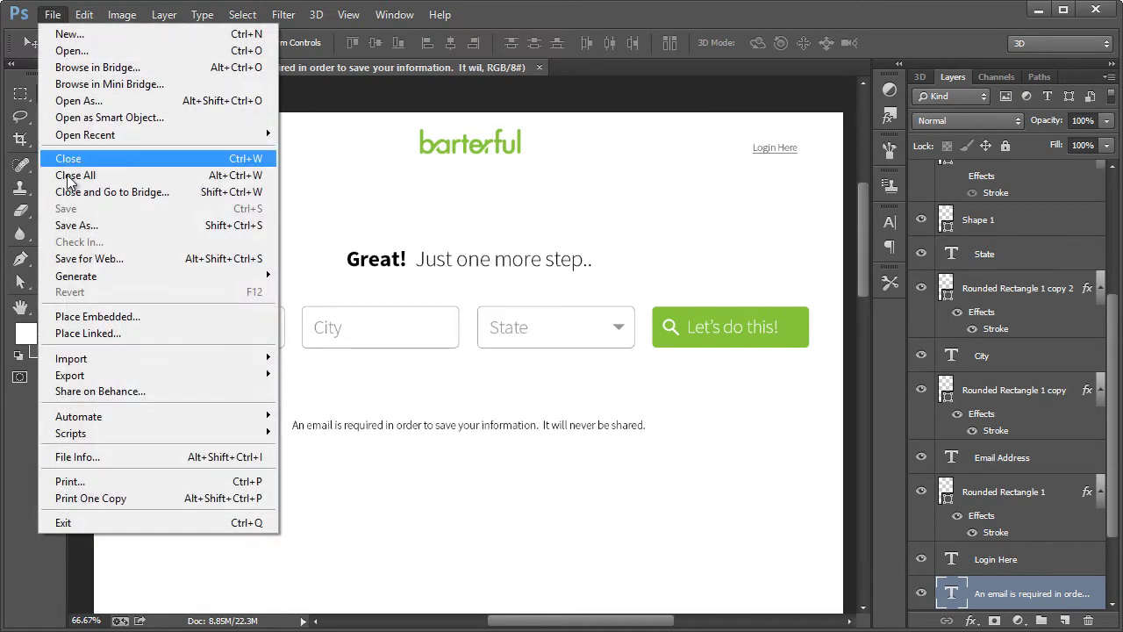
{"action": "left_click", "coordinate": [75, 225]}
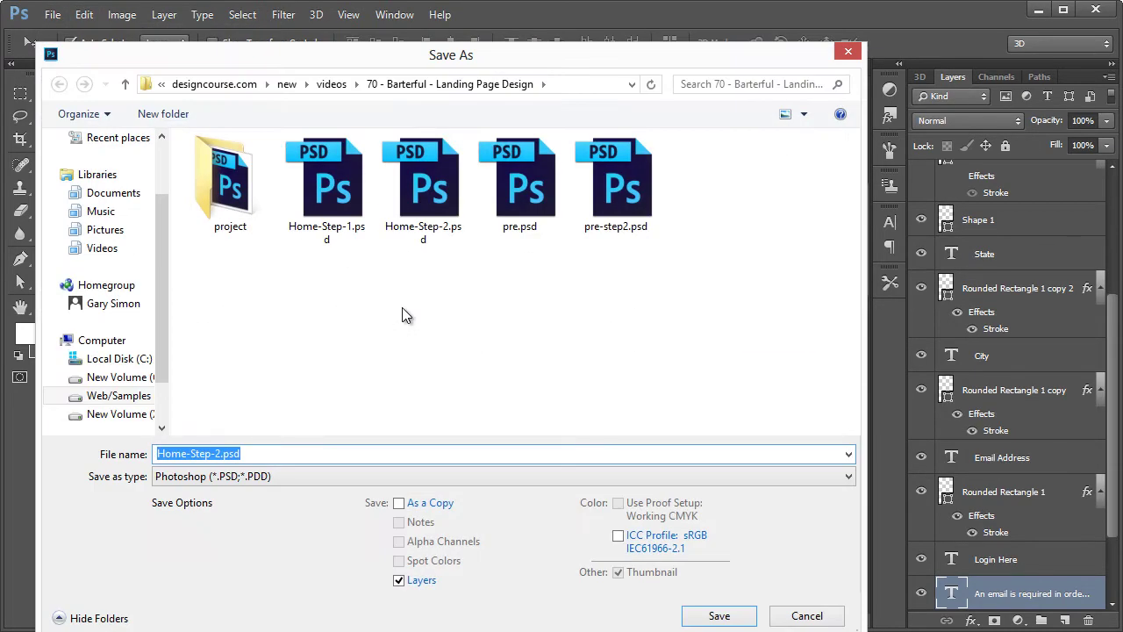
{"action": "type", "text": "Login"}
{"action": "key", "text": "Return"}
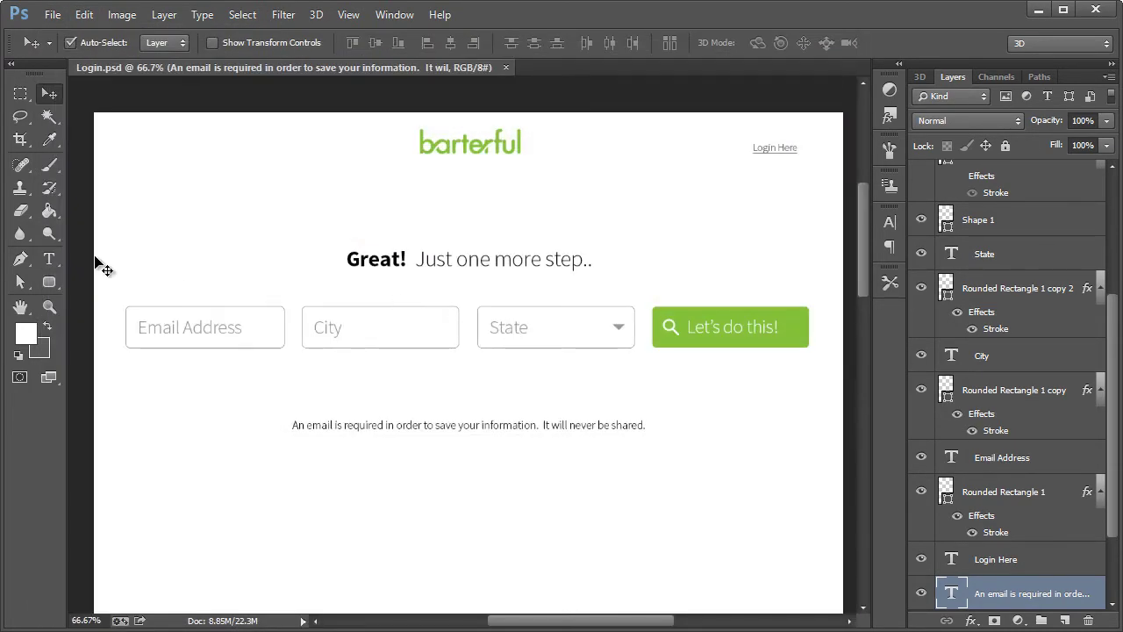
{"action": "left_click", "coordinate": [49, 259]}
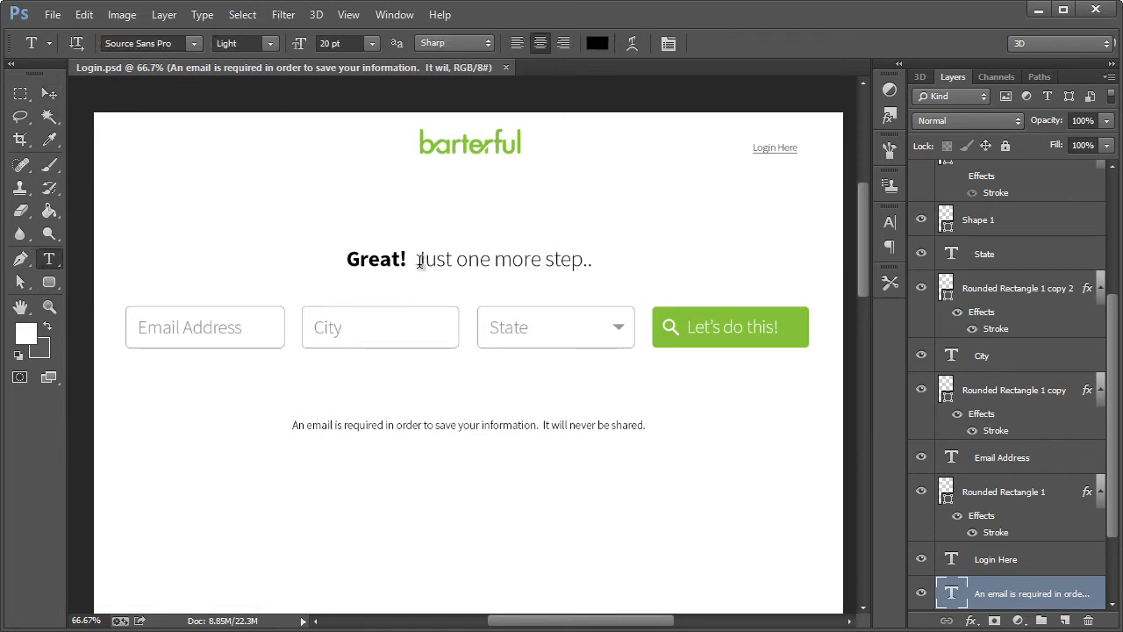
Delete 'Great!', left-align the heading, and retype it as 'Login Here'
{"action": "left_click_drag", "start_coordinate": [420, 260], "coordinate": [346, 260]}
{"action": "key", "text": "BackSpace"}
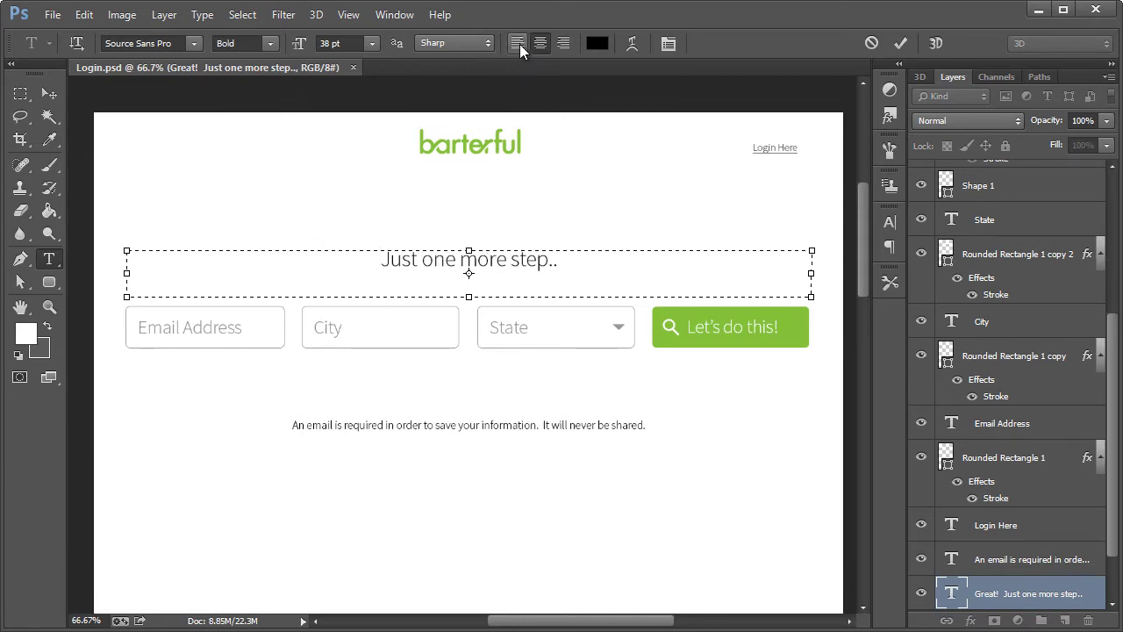
{"action": "left_click", "coordinate": [517, 43]}
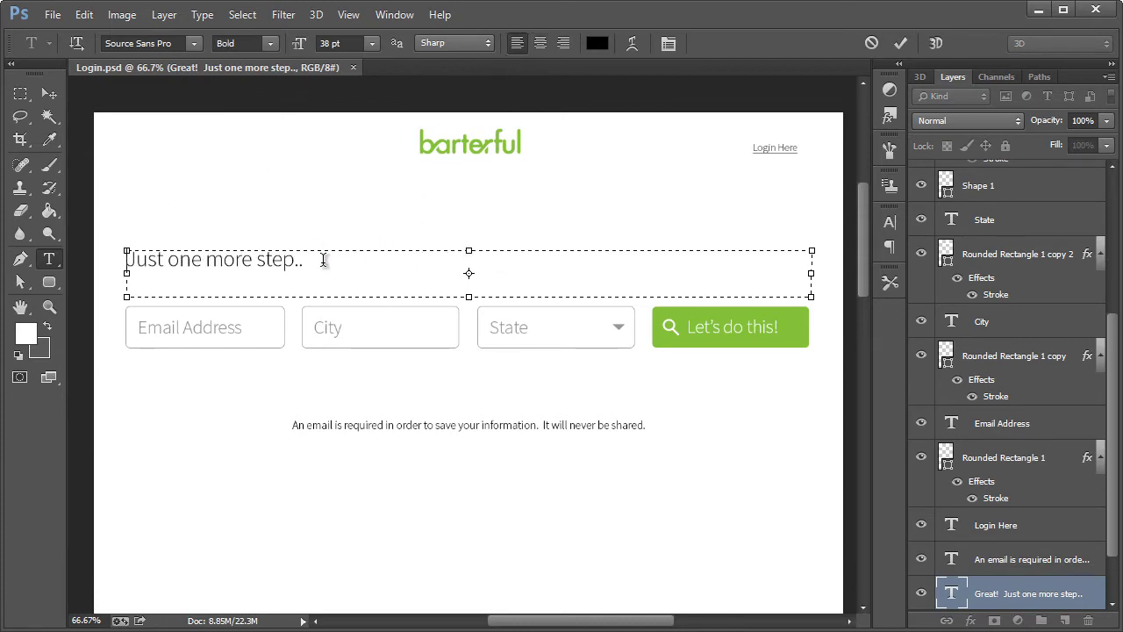
{"action": "key", "text": "ctrl+a"}
{"action": "type", "text": "Login"}
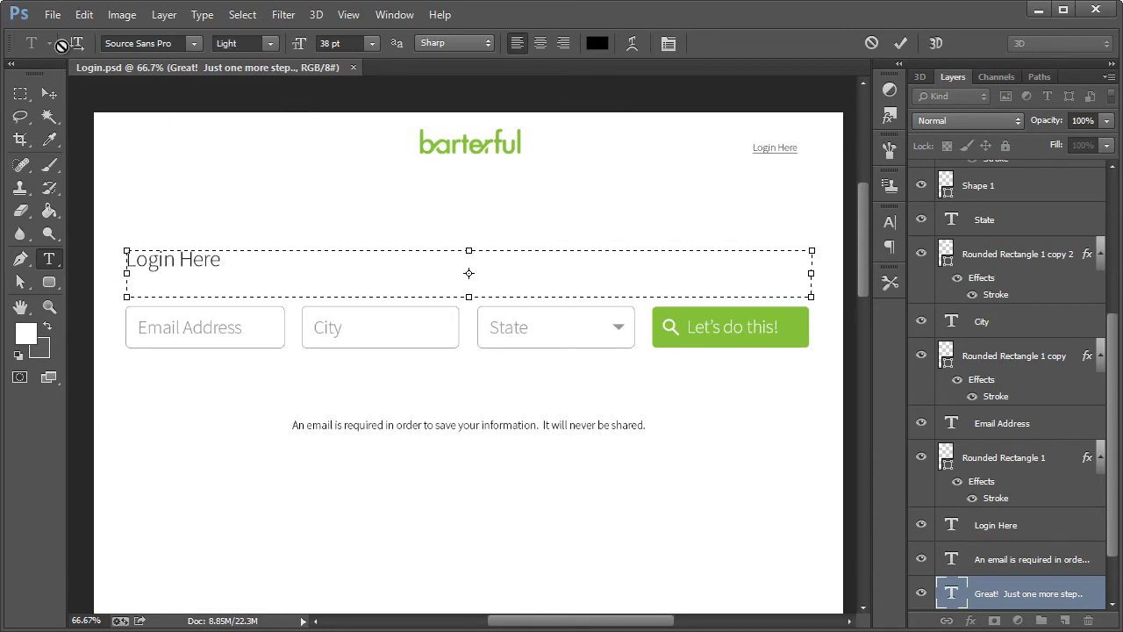
{"action": "left_click", "coordinate": [42, 88]}
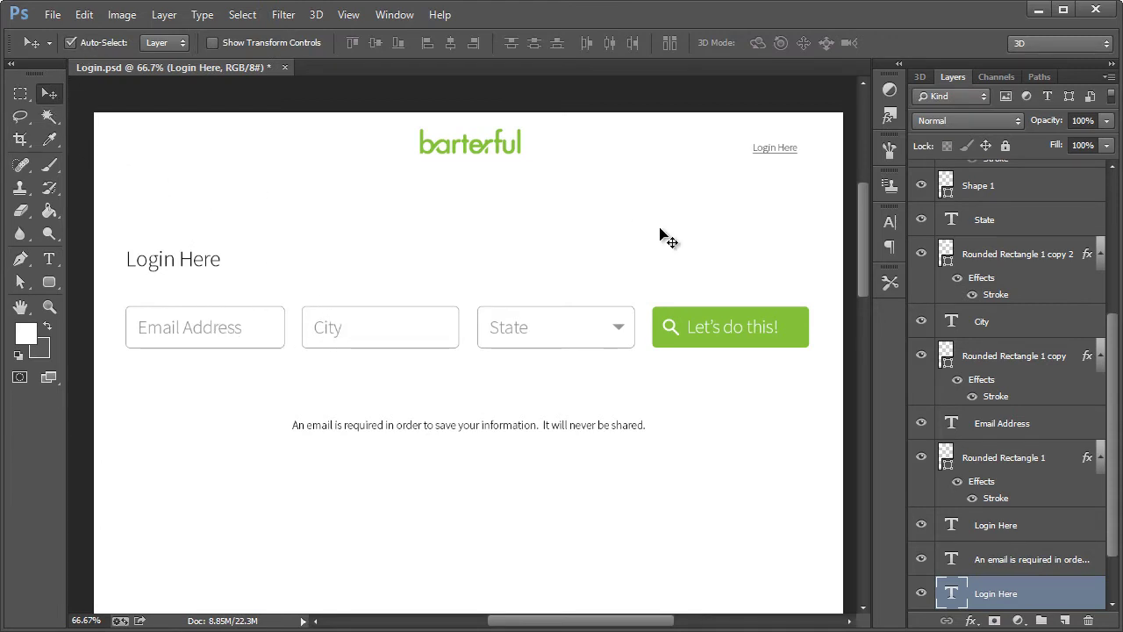
Delete the State placeholder text, its box and its dropdown arrow layers together
{"action": "left_click", "coordinate": [522, 329]}
{"action": "left_click", "coordinate": [516, 332]}
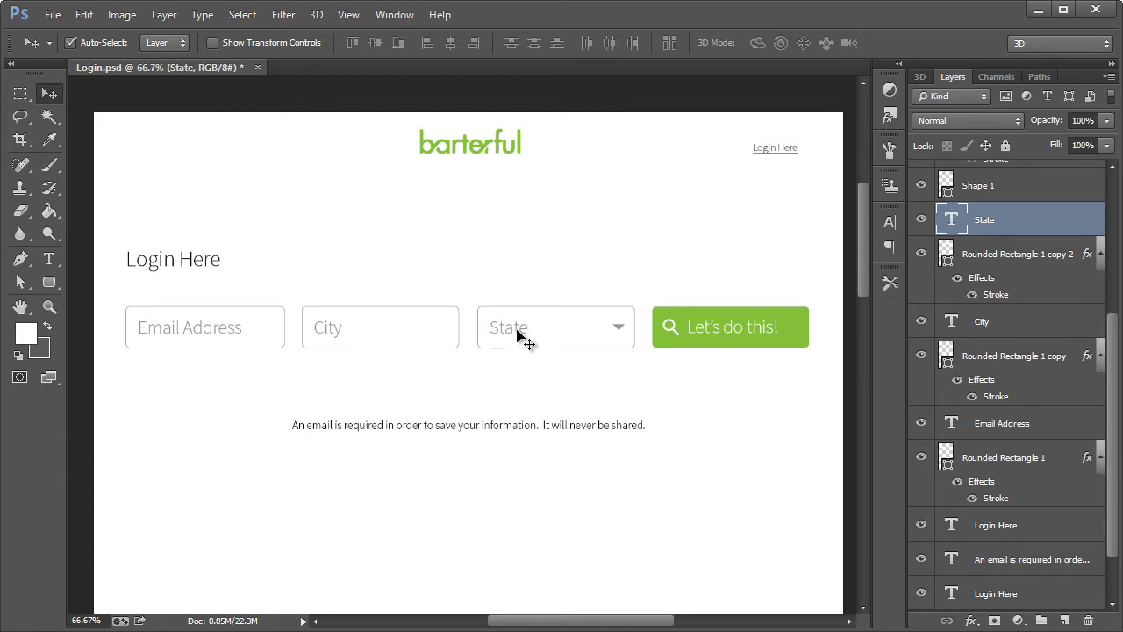
{"action": "left_click", "coordinate": [592, 334], "text": "shift"}
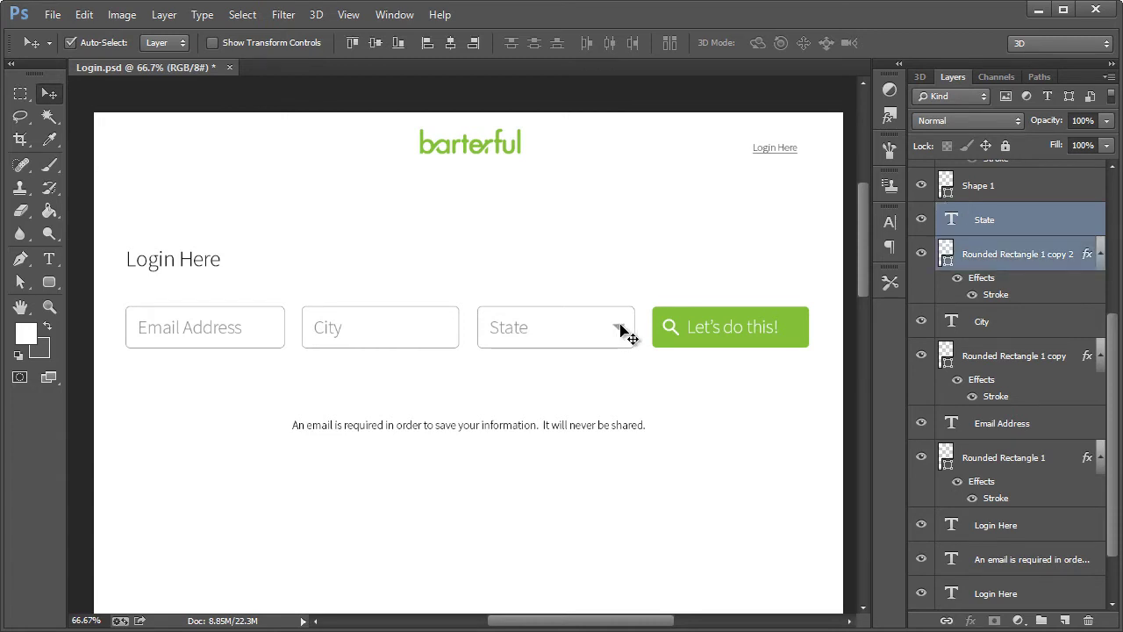
{"action": "left_click", "coordinate": [621, 327], "text": "shift"}
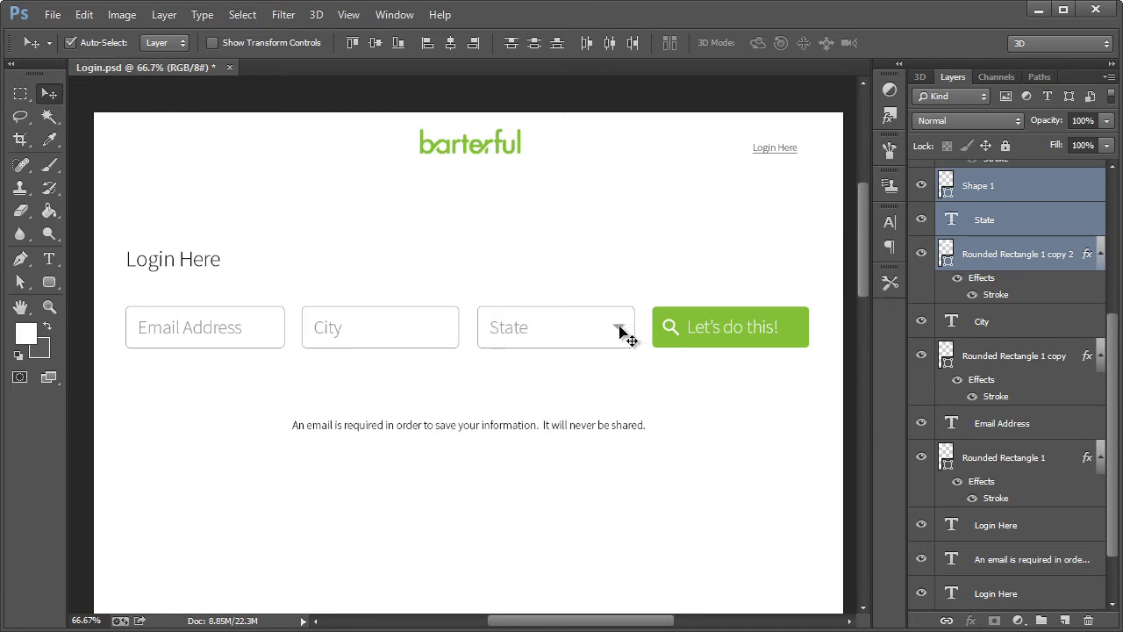
{"action": "key", "text": "Delete"}
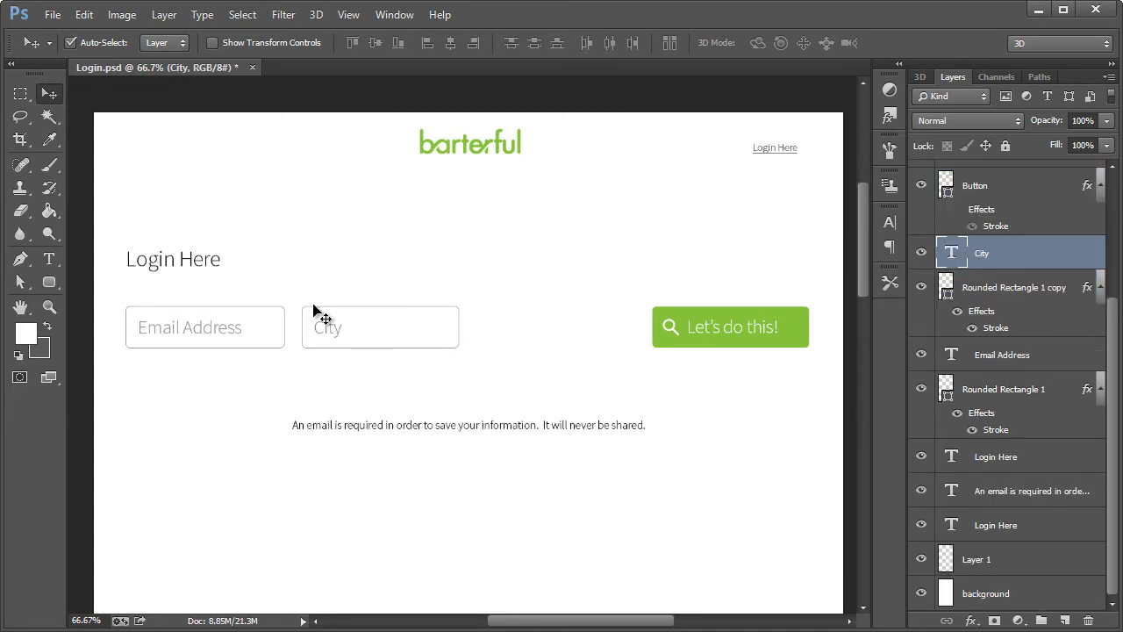
{"action": "scroll", "coordinate": [985, 237], "scroll_direction": "up", "scroll_amount": 5}
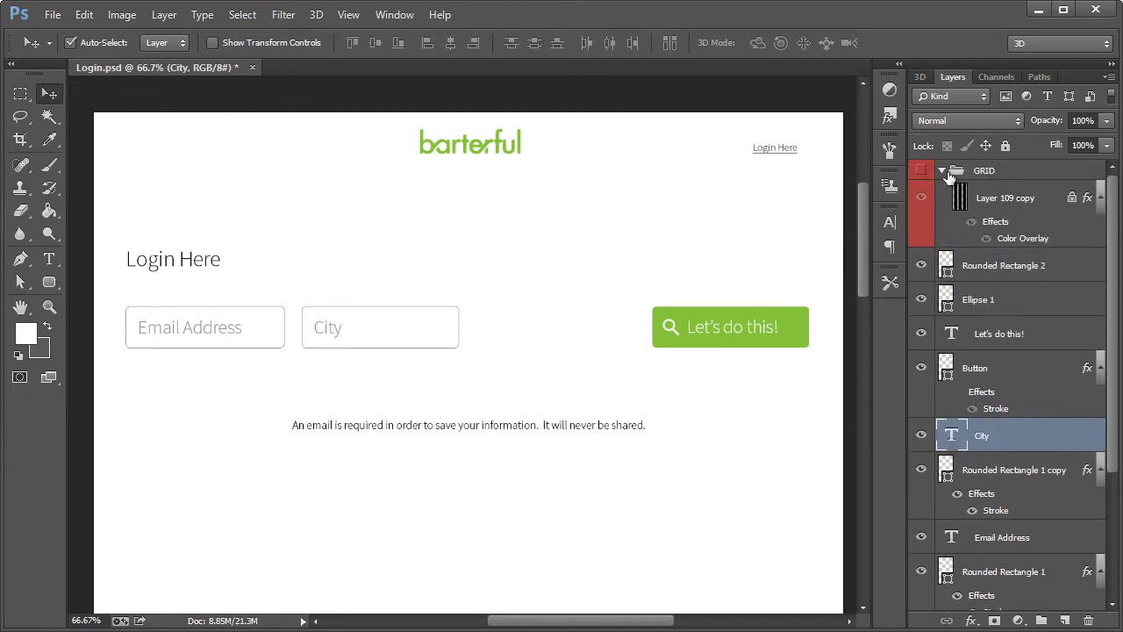
Turn on the GRID overlay and drag the City text and box below Email Address
{"action": "left_click", "coordinate": [922, 170]}
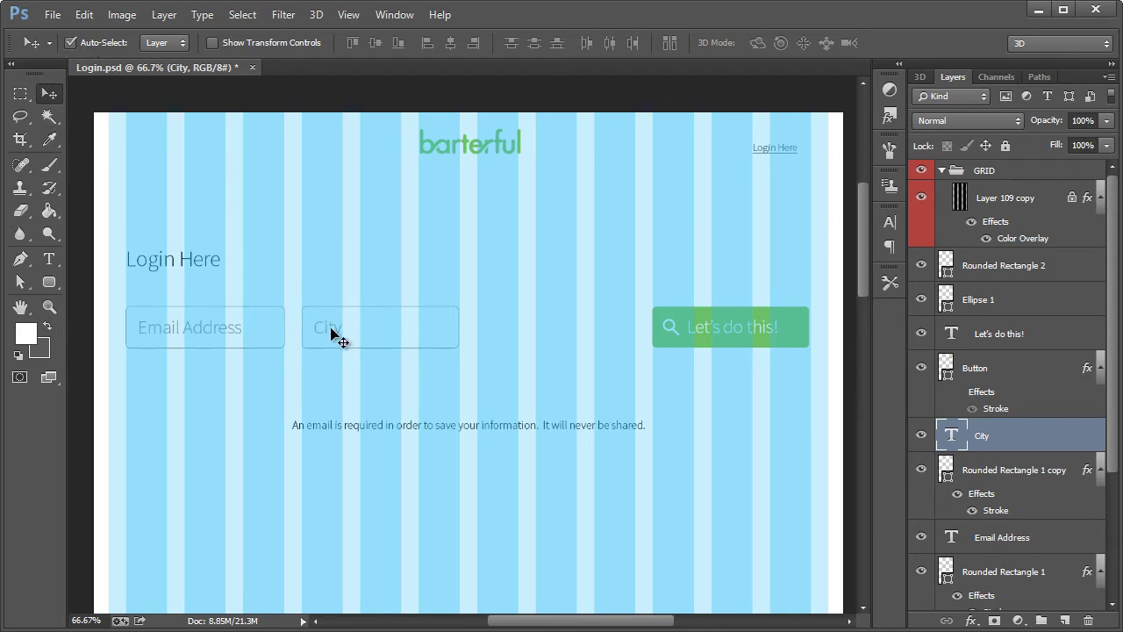
{"action": "left_click", "coordinate": [397, 328], "text": "shift"}
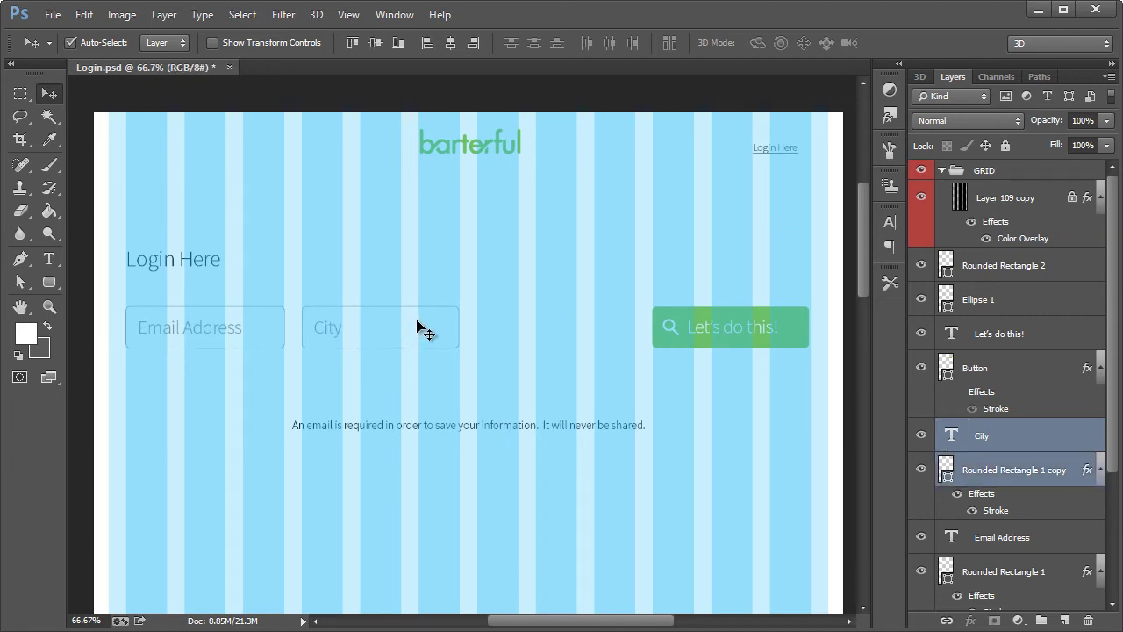
{"action": "left_click_drag", "start_coordinate": [416, 323], "coordinate": [244, 386]}
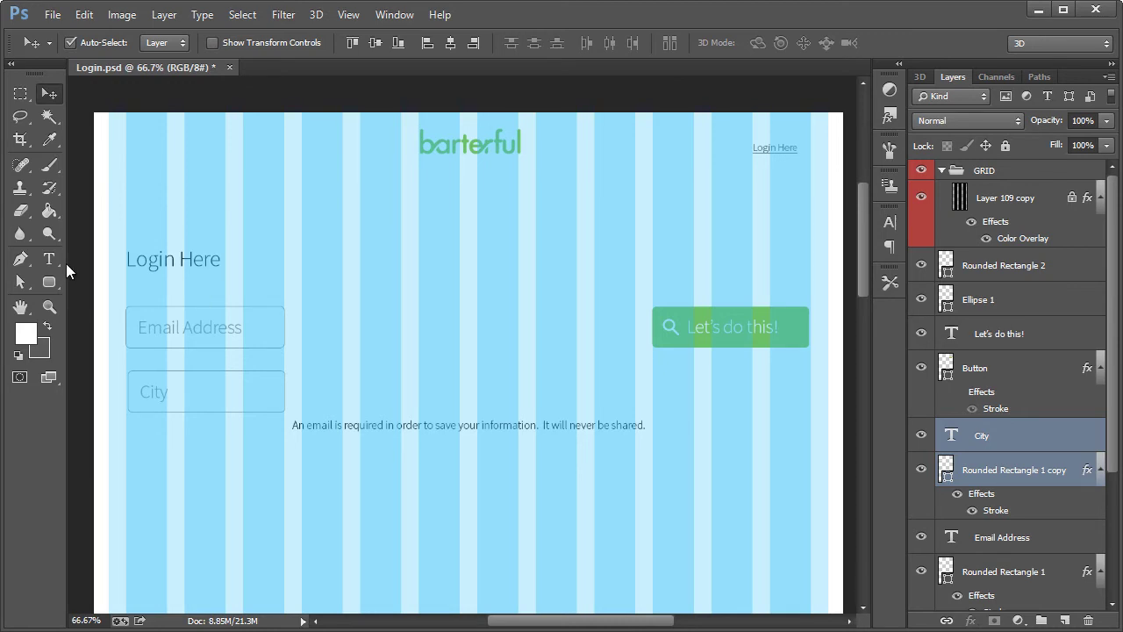
Stretch the right-edge anchors of the Email Address and City boxes to about 468 px
{"action": "left_click", "coordinate": [20, 281]}
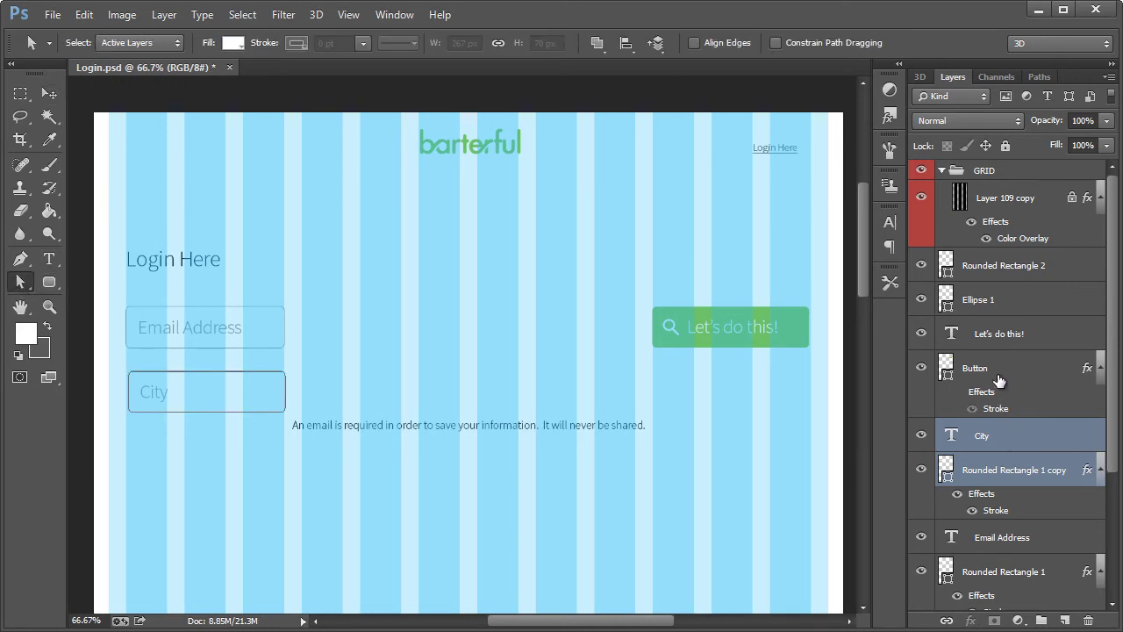
{"action": "left_click", "coordinate": [992, 571]}
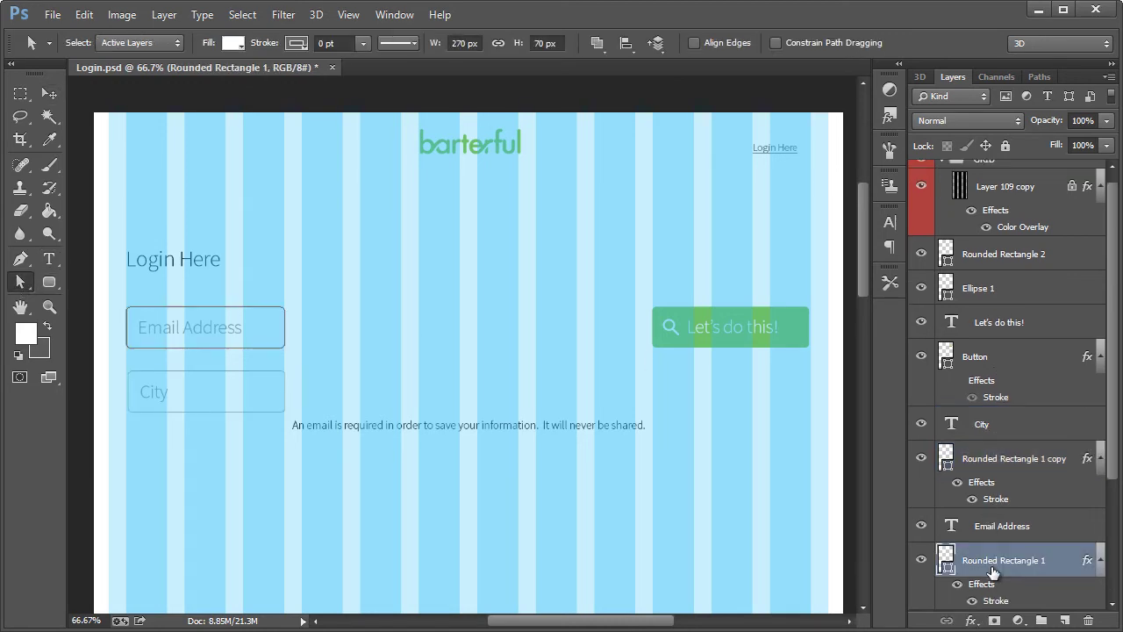
{"action": "left_click_drag", "start_coordinate": [295, 288], "coordinate": [265, 402]}
{"action": "left_click_drag", "start_coordinate": [291, 347], "coordinate": [401, 345]}
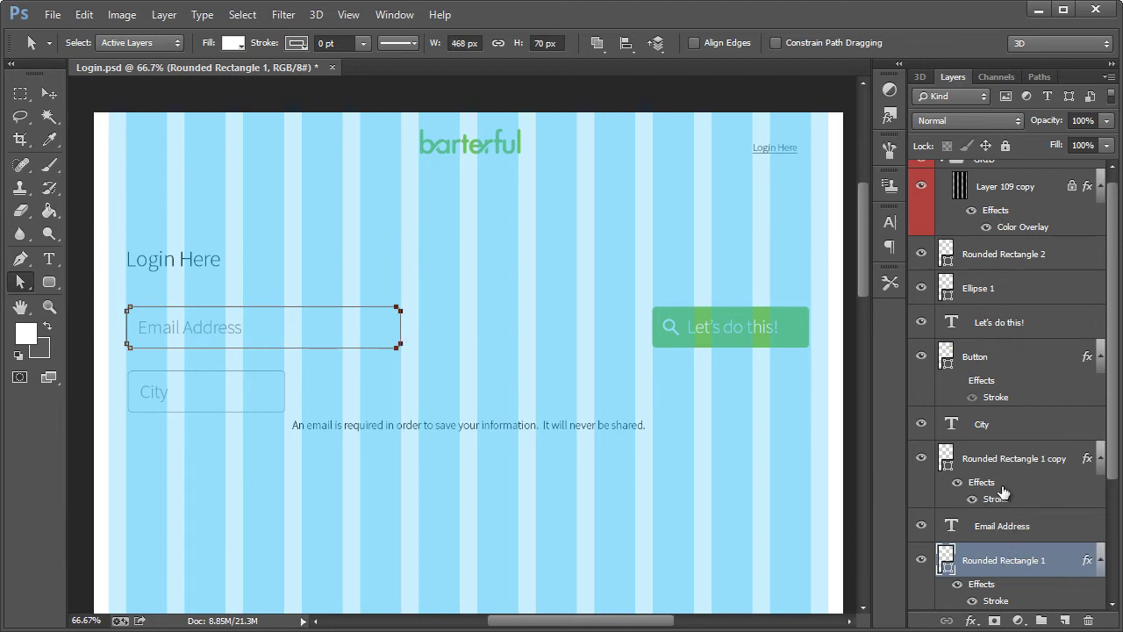
{"action": "left_click", "coordinate": [1012, 472]}
{"action": "left_click_drag", "start_coordinate": [296, 362], "coordinate": [401, 413]}
Replace the City placeholder word with a ****** password placeholder
{"action": "left_click", "coordinate": [50, 93]}
{"action": "left_click", "coordinate": [50, 260]}
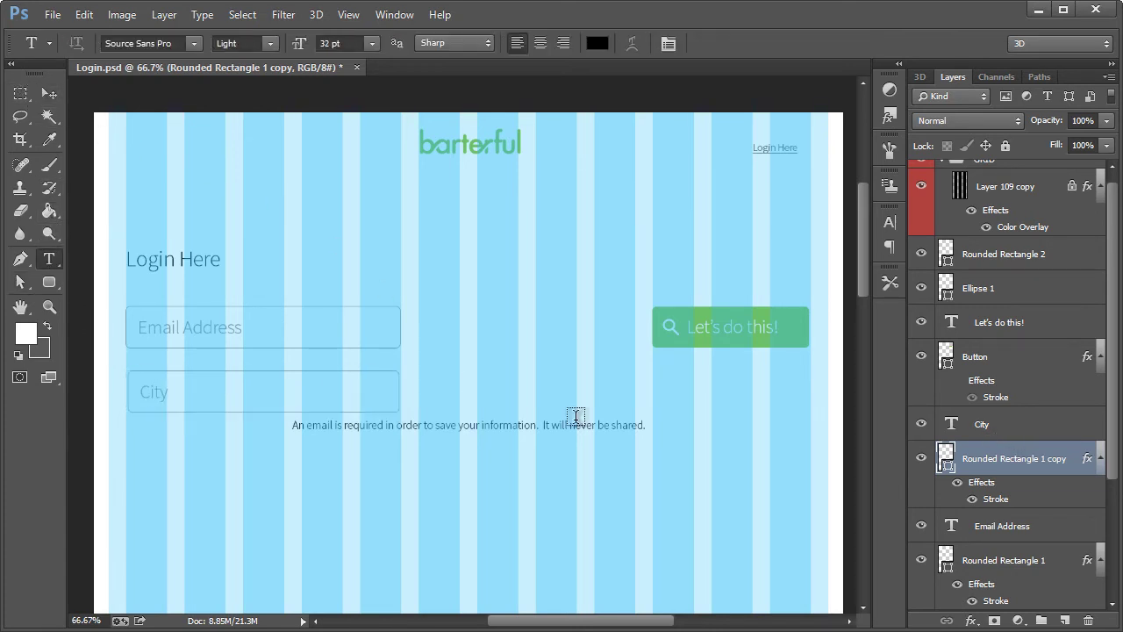
{"action": "left_click", "coordinate": [998, 434]}
{"action": "double_click", "coordinate": [149, 393]}
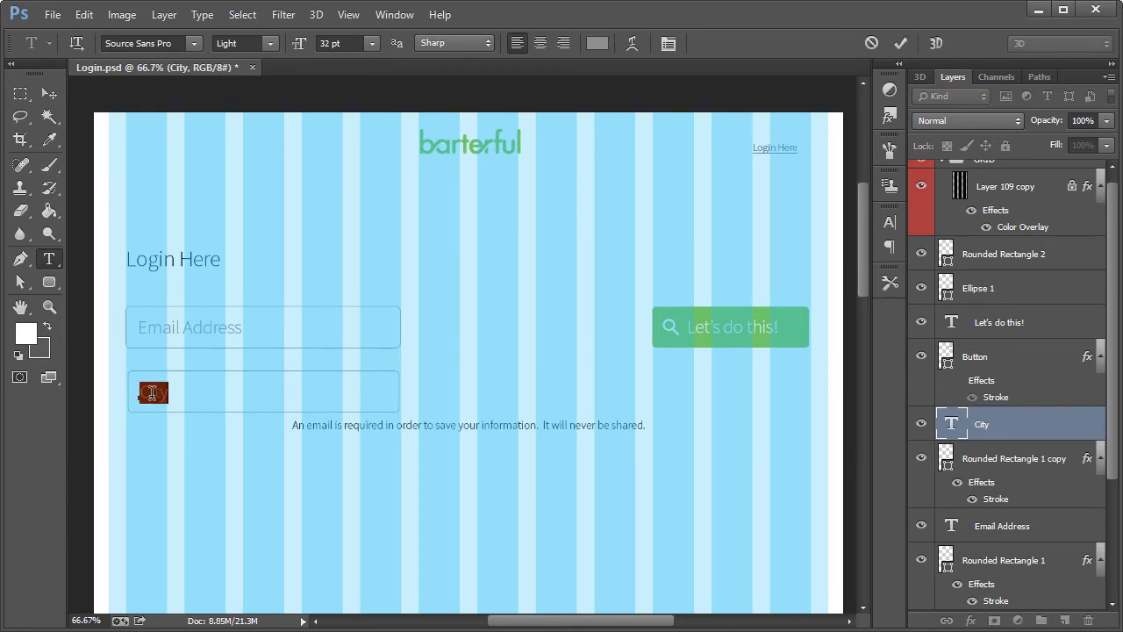
{"action": "key", "text": "BackSpace"}
{"action": "left_click", "coordinate": [46, 91]}
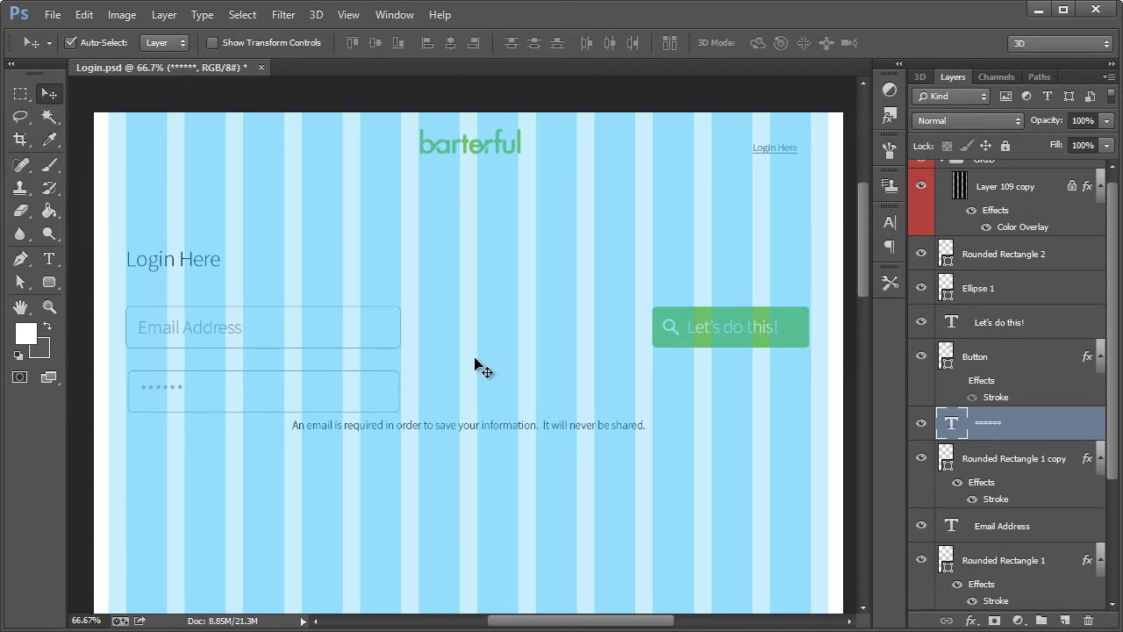
{"action": "scroll", "coordinate": [974, 263], "scroll_direction": "up", "scroll_amount": 1}
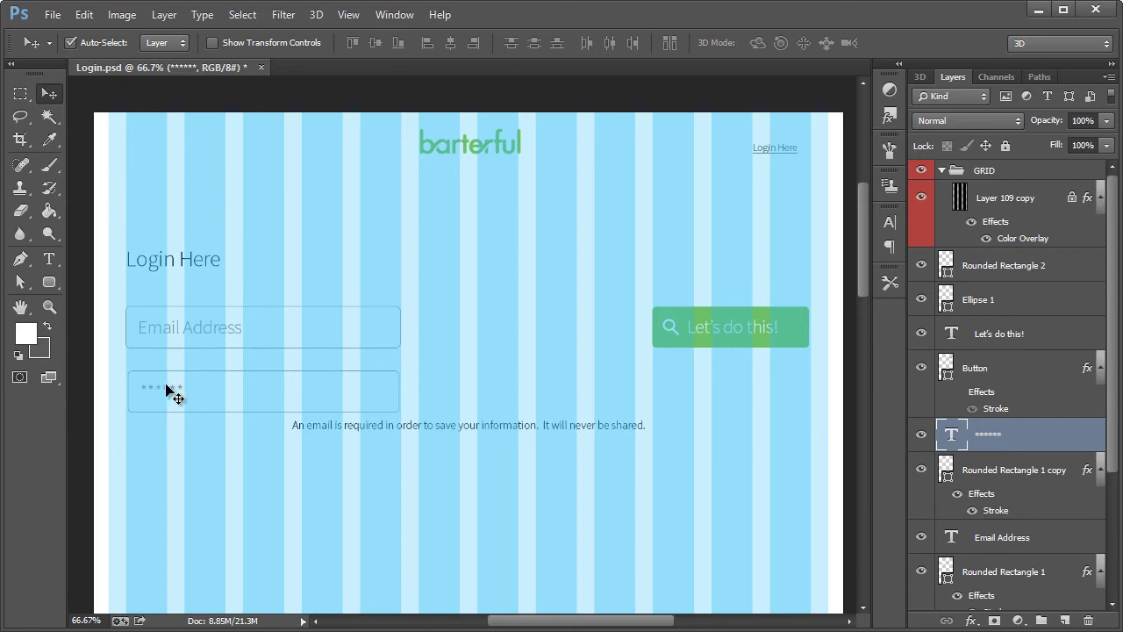
Collapse the GRID group, nudge Login Here down, and move the disclaimer text lower
{"action": "left_click", "coordinate": [957, 173]}
{"action": "left_click", "coordinate": [942, 171]}
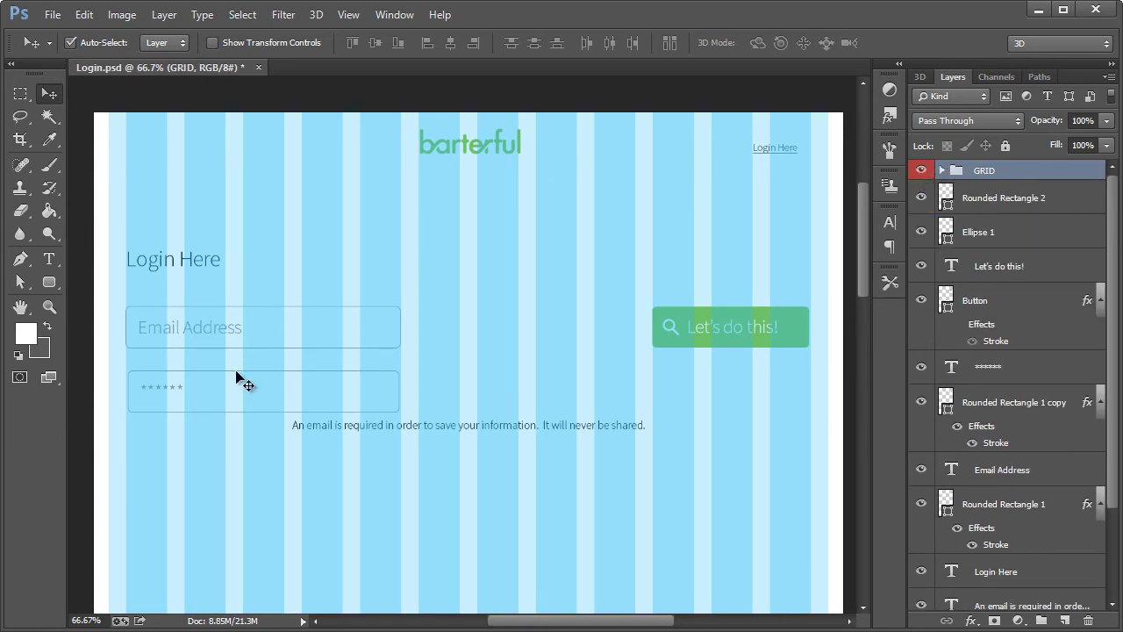
{"action": "left_click", "coordinate": [176, 263]}
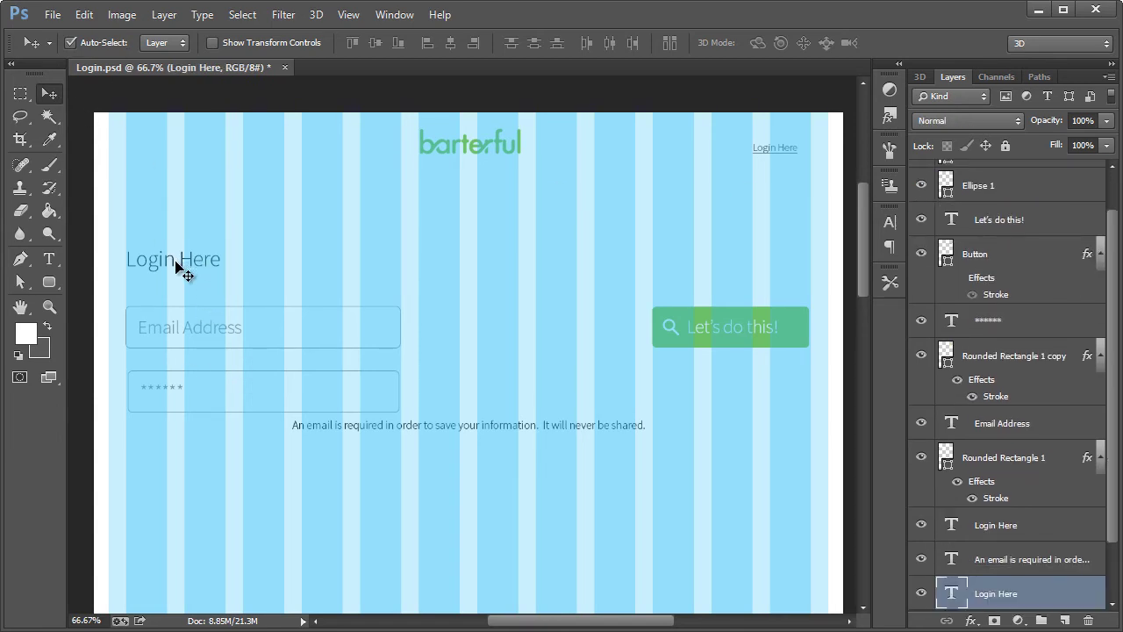
{"action": "left_click_drag", "start_coordinate": [175, 268], "coordinate": [175, 277]}
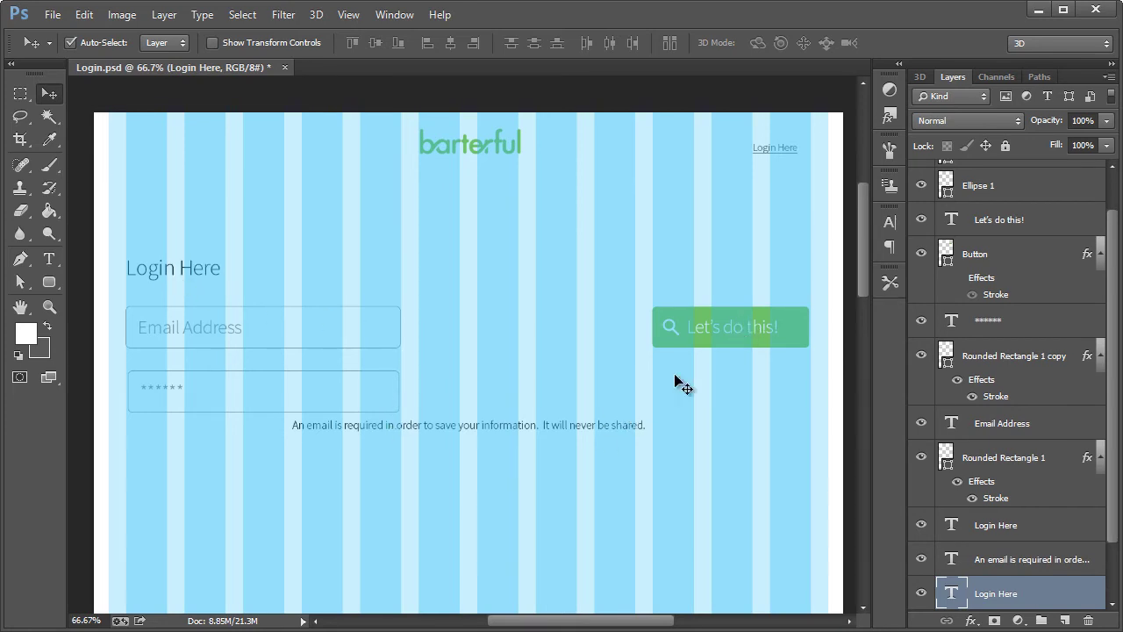
{"action": "left_click_drag", "start_coordinate": [492, 430], "coordinate": [529, 514]}
Delete the button's magnifier circle and handle, then move the button under the password field
{"action": "left_click", "coordinate": [671, 334]}
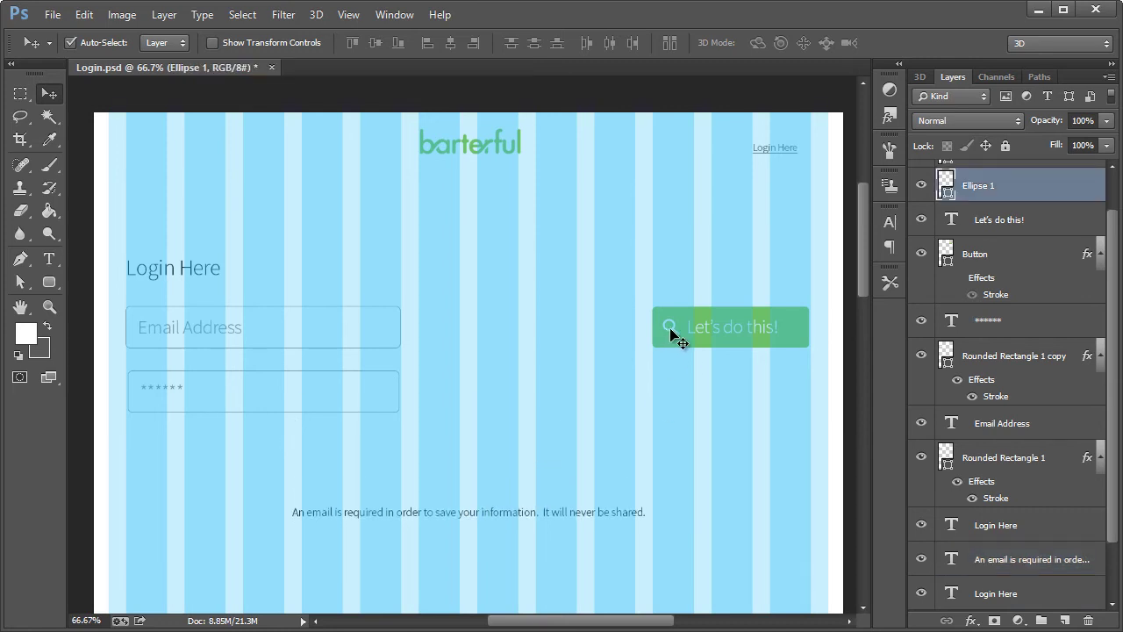
{"action": "key", "text": "Delete"}
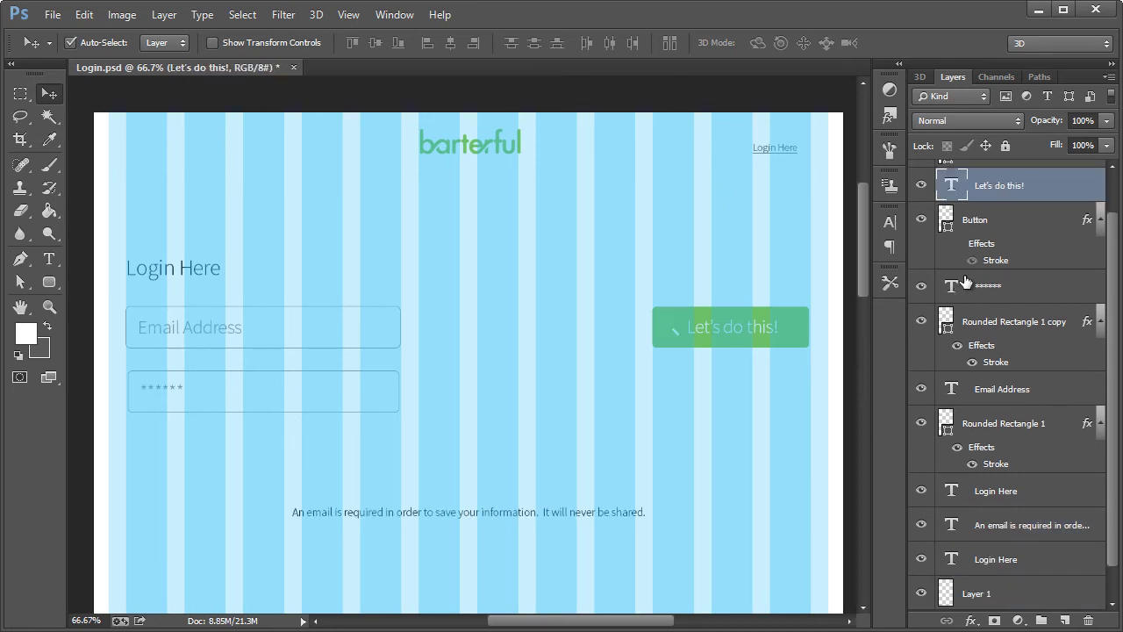
{"action": "scroll", "coordinate": [969, 279], "scroll_direction": "up", "scroll_amount": 2}
{"action": "left_click", "coordinate": [700, 313]}
{"action": "key", "text": "Delete"}
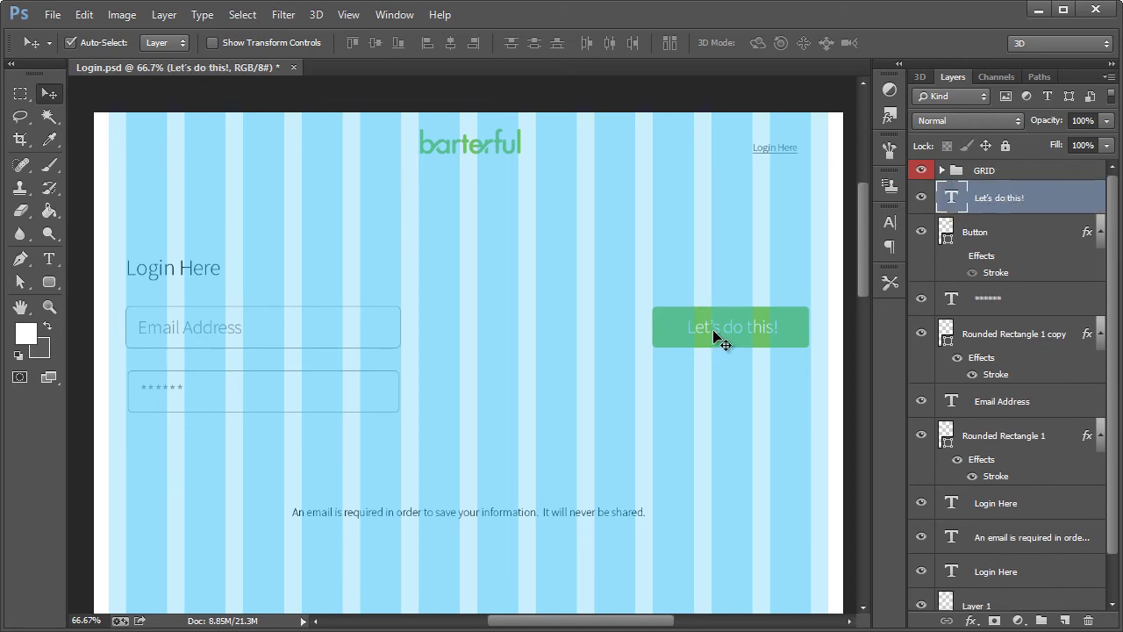
{"action": "left_click", "coordinate": [764, 318], "text": "shift"}
{"action": "left_click_drag", "start_coordinate": [746, 334], "coordinate": [211, 484]}
Duplicate the disclaimer text layer and place the copy under the password field
{"action": "left_click", "coordinate": [417, 513]}
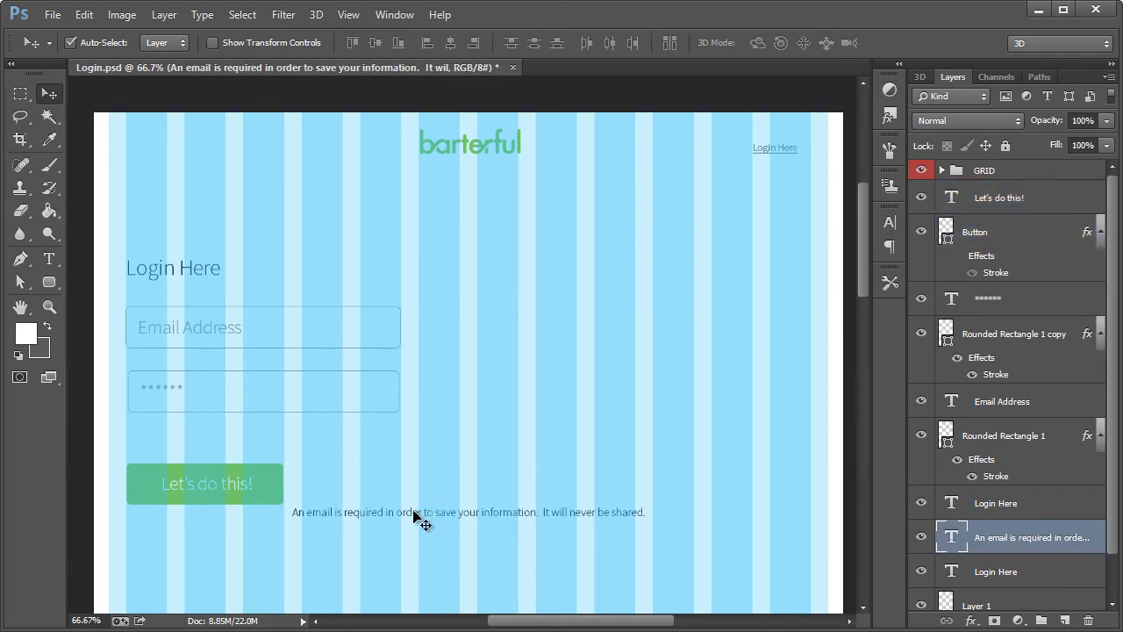
{"action": "key", "text": "ctrl+alt+j"}
{"action": "left_click", "coordinate": [683, 204]}
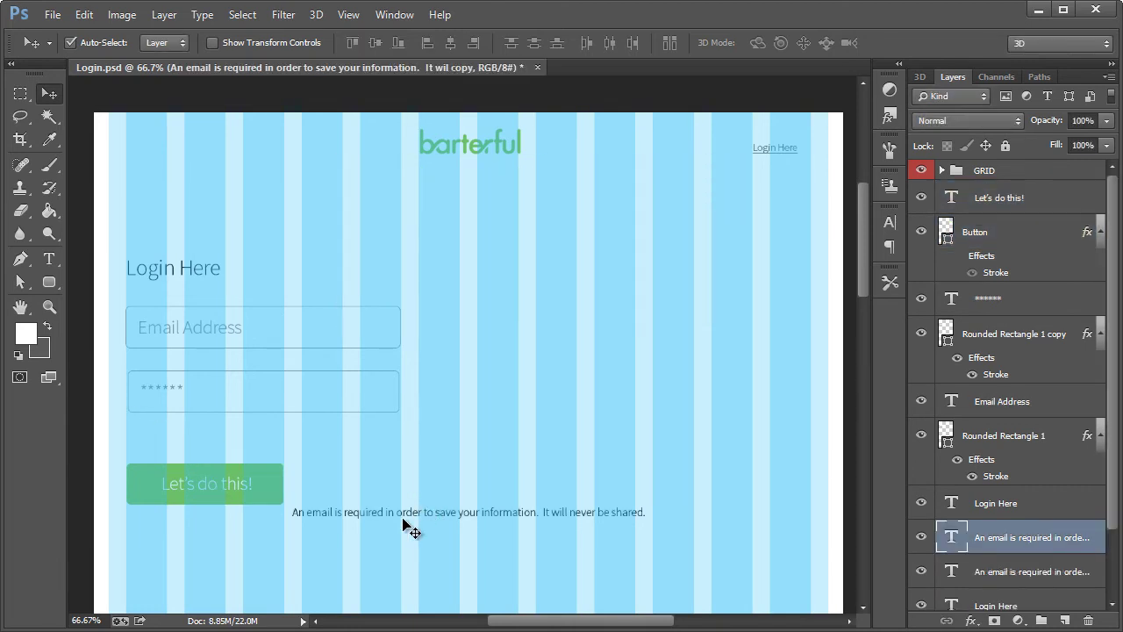
{"action": "left_click_drag", "start_coordinate": [403, 518], "coordinate": [239, 438]}
Retype the copied line as 'Forgot information?' and align it with the fields' left edge
{"action": "left_click", "coordinate": [49, 259]}
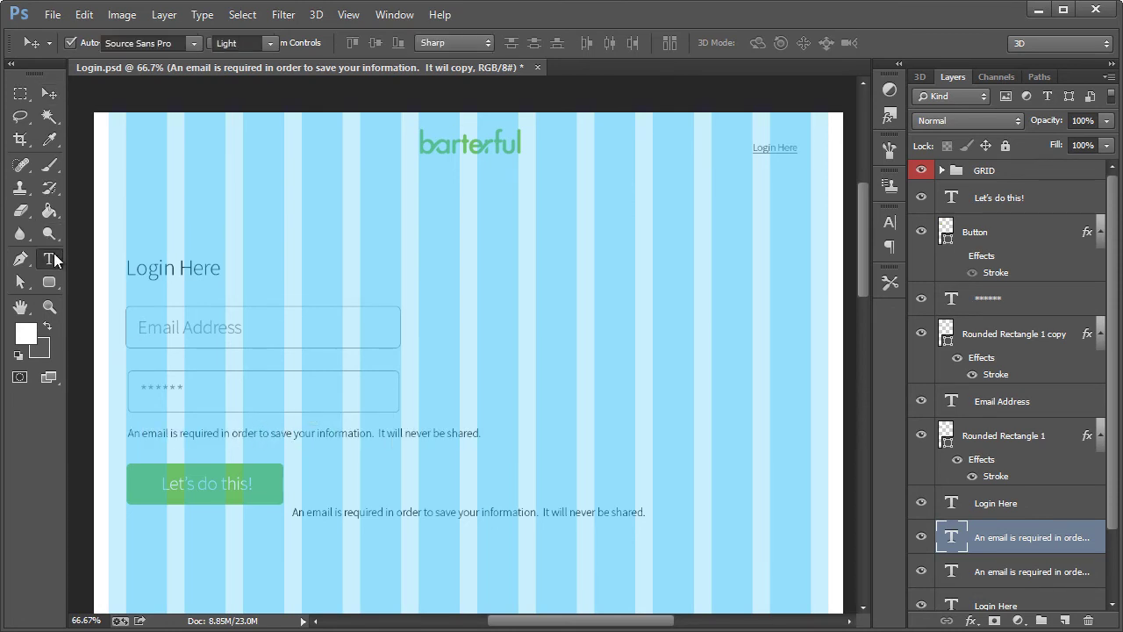
{"action": "triple_click", "coordinate": [318, 433]}
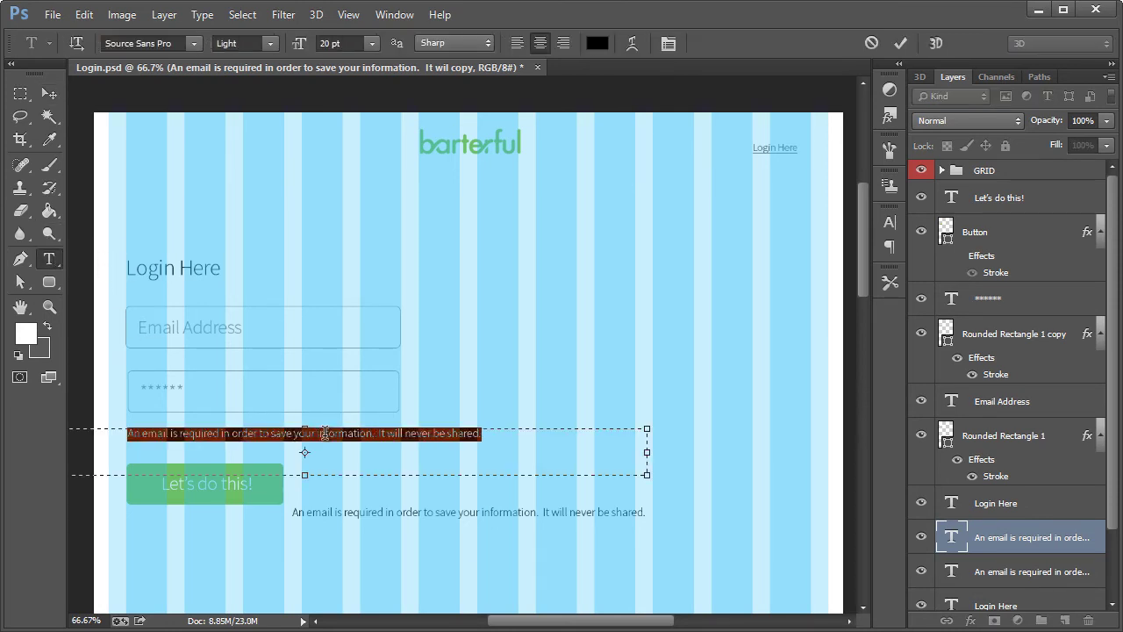
{"action": "type", "text": "Forgot information?"}
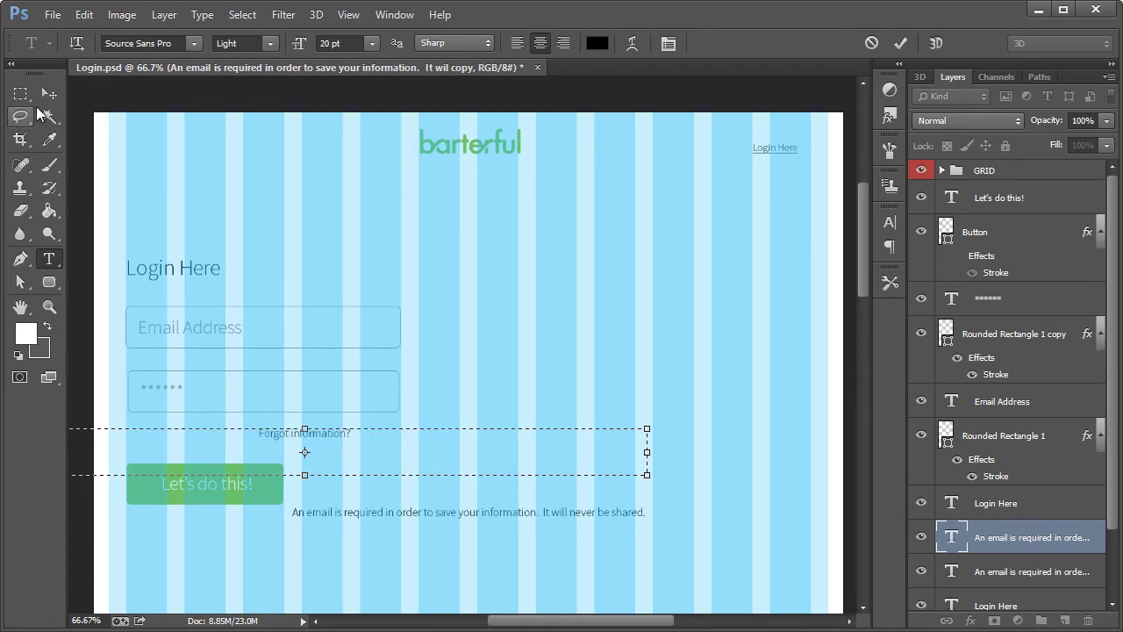
{"action": "left_click", "coordinate": [49, 94]}
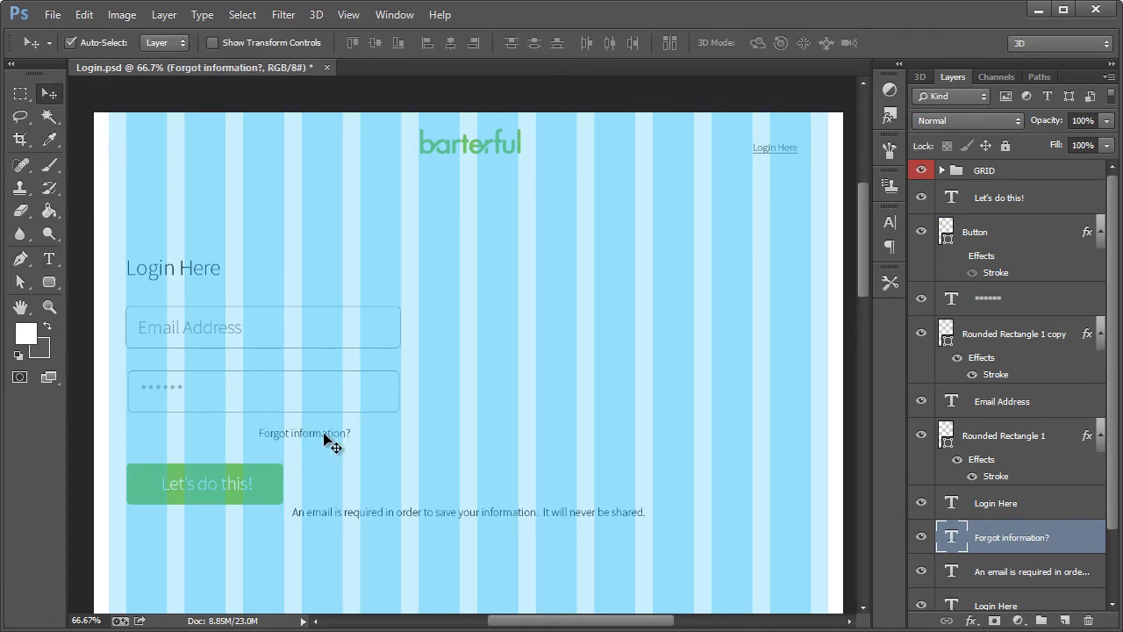
{"action": "left_click_drag", "start_coordinate": [321, 433], "coordinate": [191, 434]}
{"action": "scroll", "coordinate": [371, 426], "scroll_direction": "down", "scroll_amount": 2}
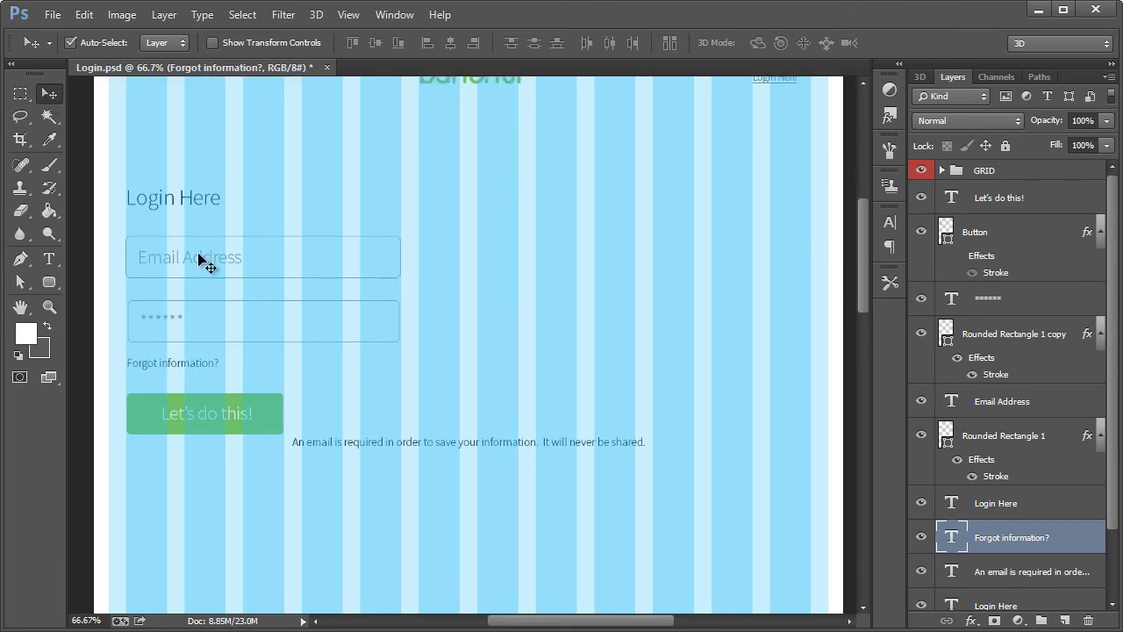
Move the original disclaimer into the right column beside Login Here
{"action": "left_click", "coordinate": [460, 441]}
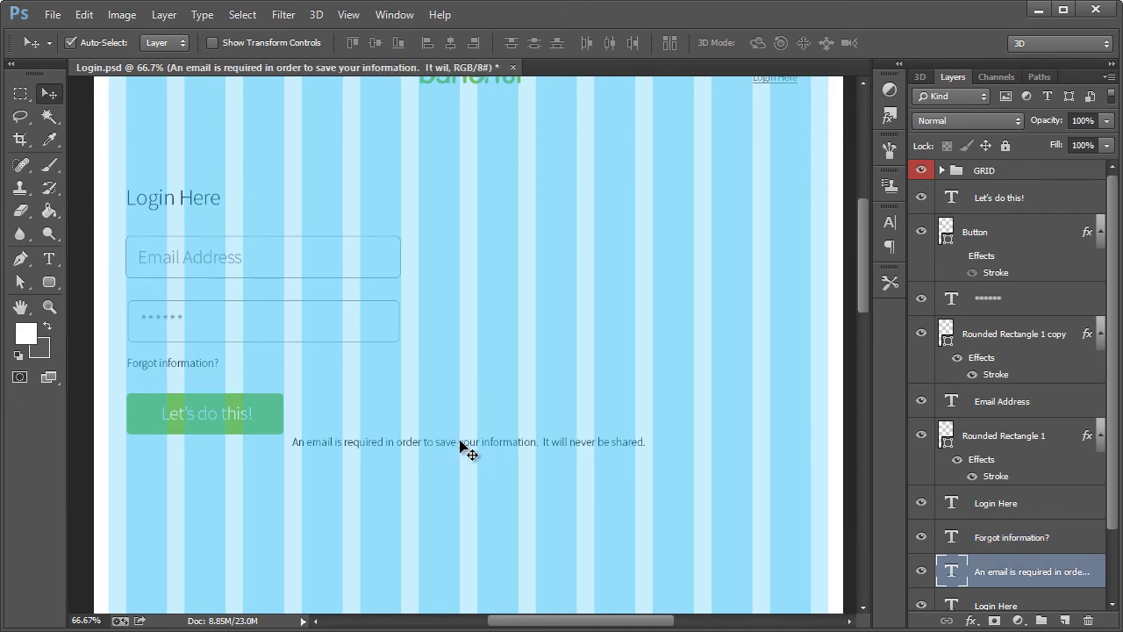
{"action": "left_click_drag", "start_coordinate": [454, 447], "coordinate": [630, 240]}
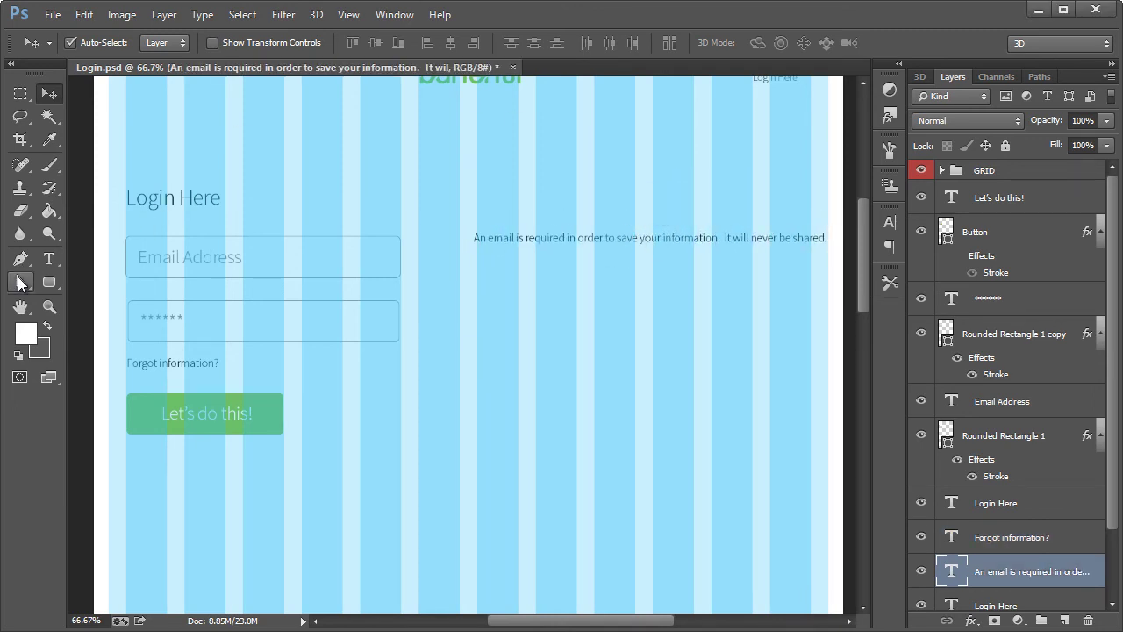
{"action": "left_click", "coordinate": [20, 282]}
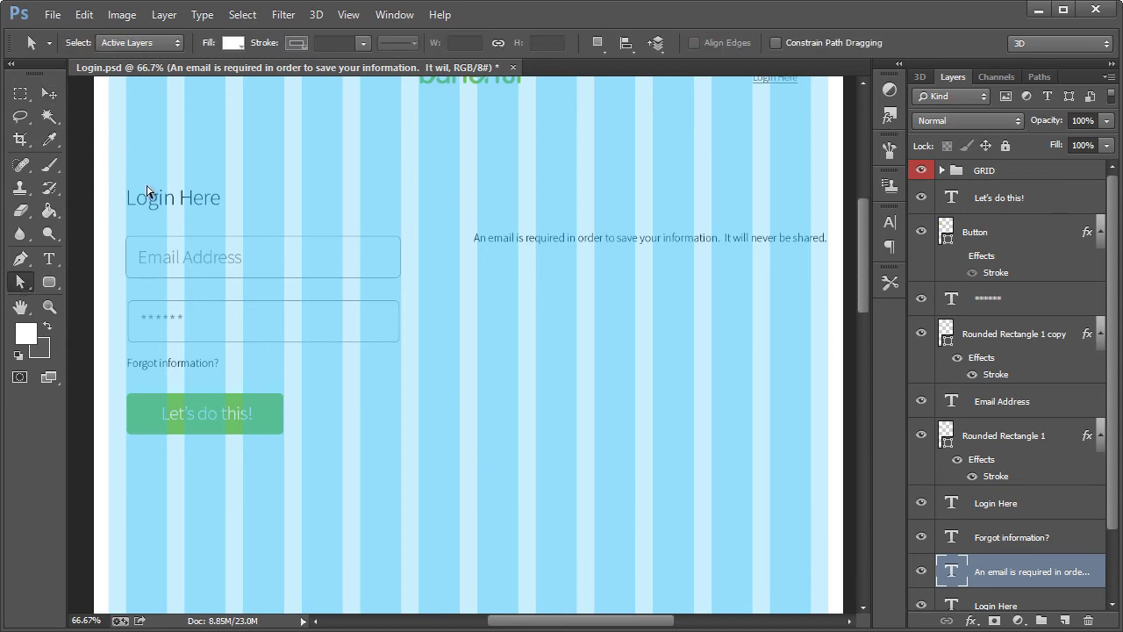
Resize the disclaimer's text box, left-align it, and erase its sentence
{"action": "left_click", "coordinate": [49, 258]}
{"action": "left_click", "coordinate": [453, 241]}
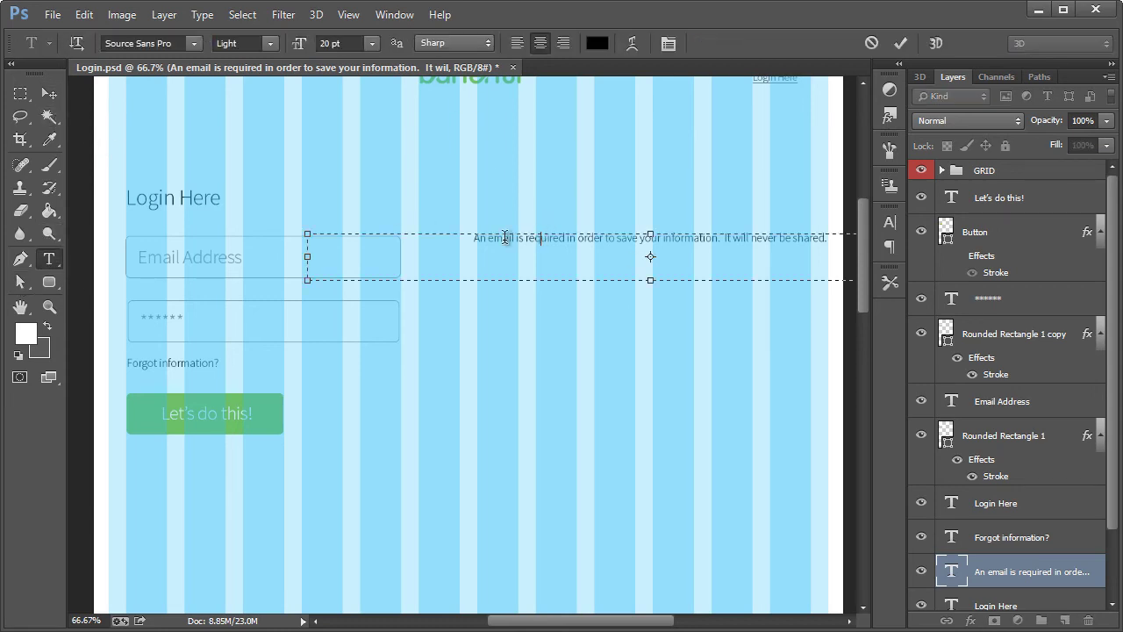
{"action": "left_click_drag", "start_coordinate": [307, 282], "coordinate": [479, 295]}
{"action": "left_click", "coordinate": [517, 44]}
{"action": "left_click_drag", "start_coordinate": [840, 238], "coordinate": [402, 251]}
{"action": "key", "text": "BackSpace"}
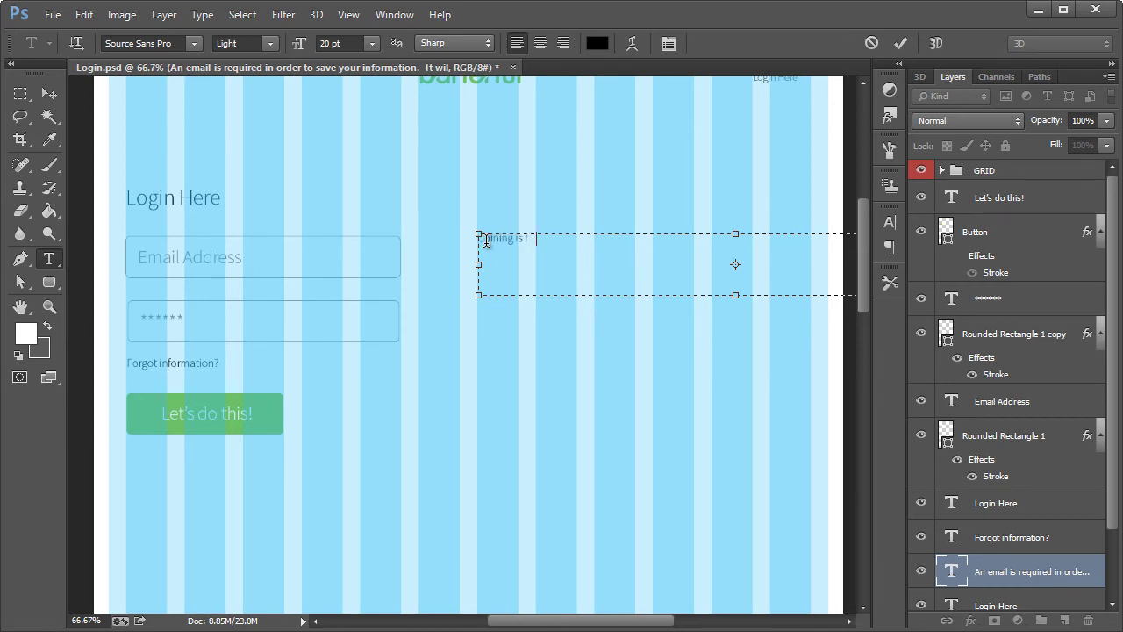
Commit the 'Joining is free' text and briefly toggle the grid overlay off and on
{"action": "left_click", "coordinate": [49, 93]}
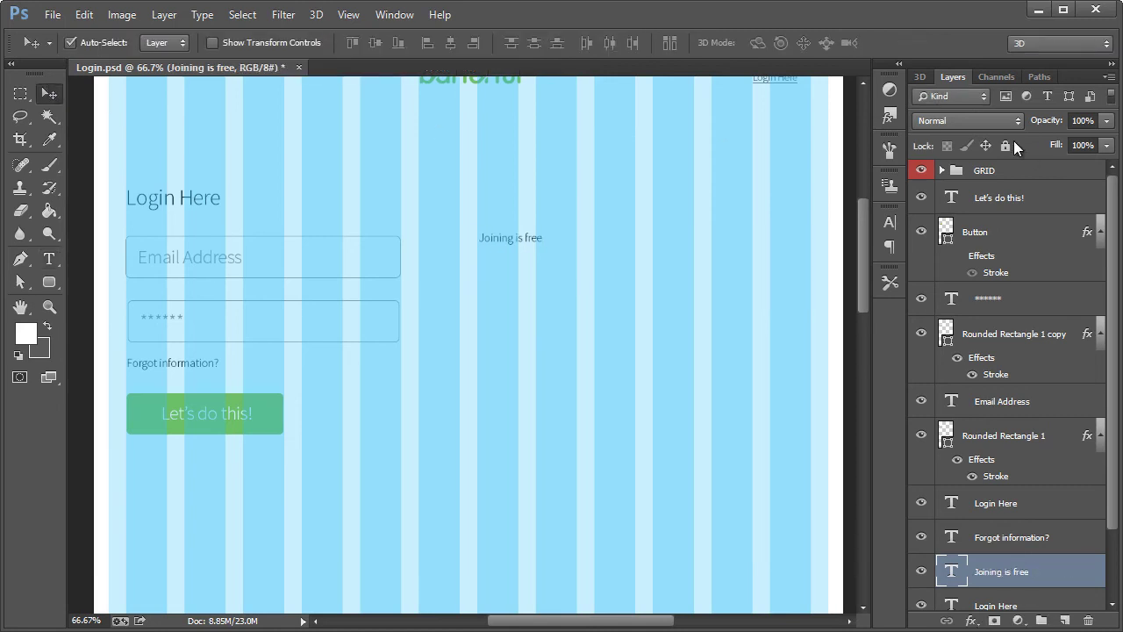
{"action": "left_click", "coordinate": [921, 172]}
{"action": "left_click", "coordinate": [921, 172]}
Make the right-column text box narrower and taller and delete the 'Joining is free' wording
{"action": "left_click", "coordinate": [50, 264]}
{"action": "left_click", "coordinate": [522, 237]}
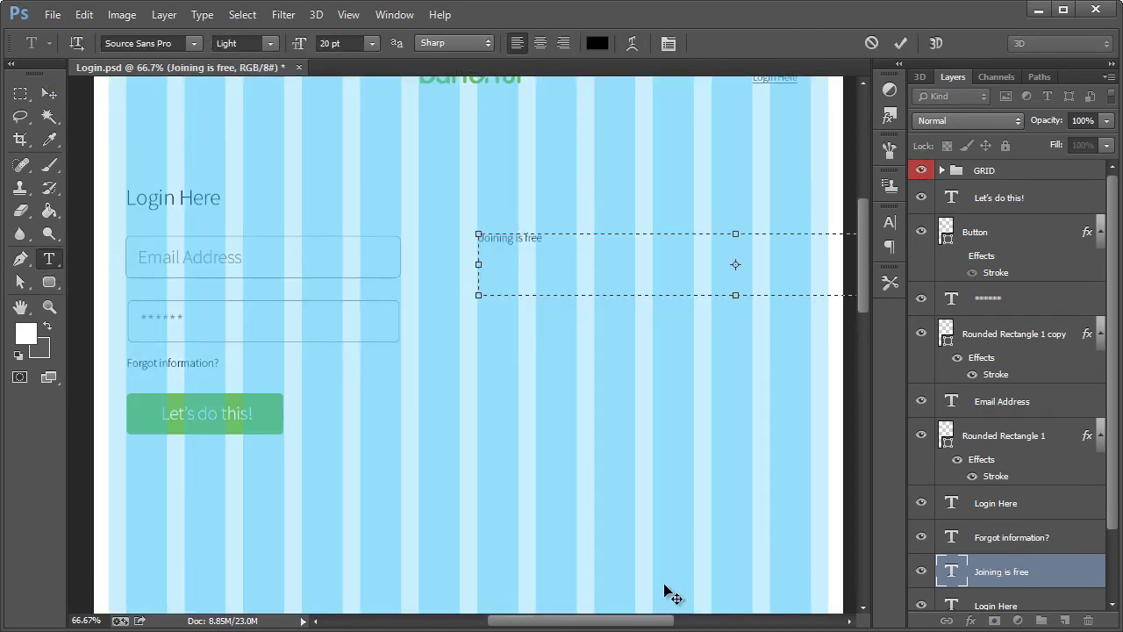
{"action": "left_click", "coordinate": [50, 116]}
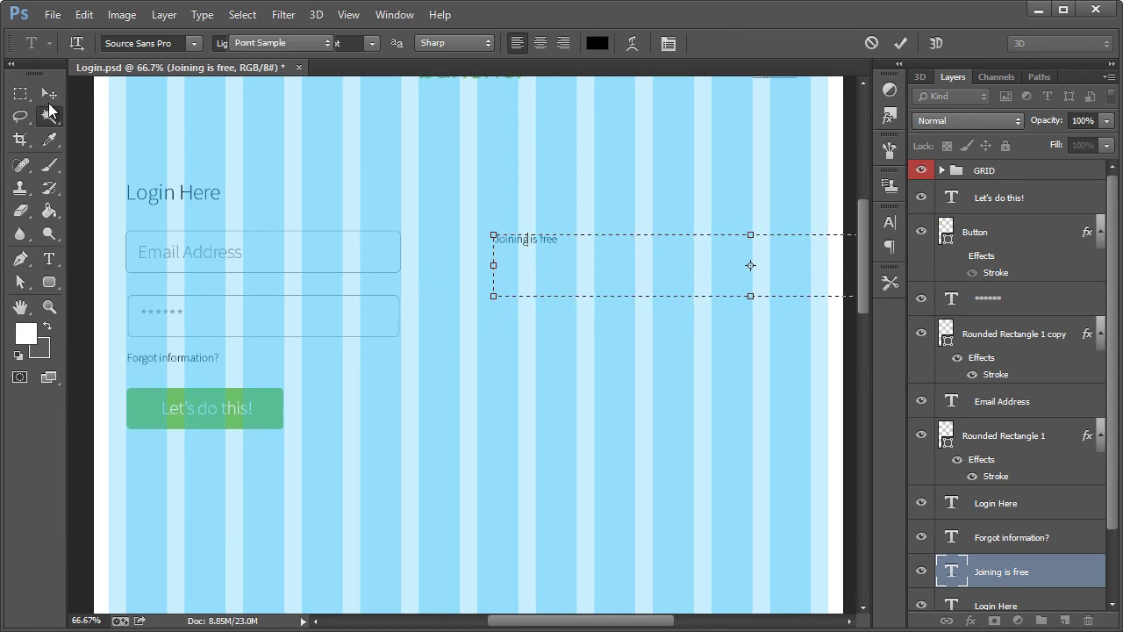
{"action": "left_click", "coordinate": [50, 261]}
{"action": "left_click", "coordinate": [534, 235]}
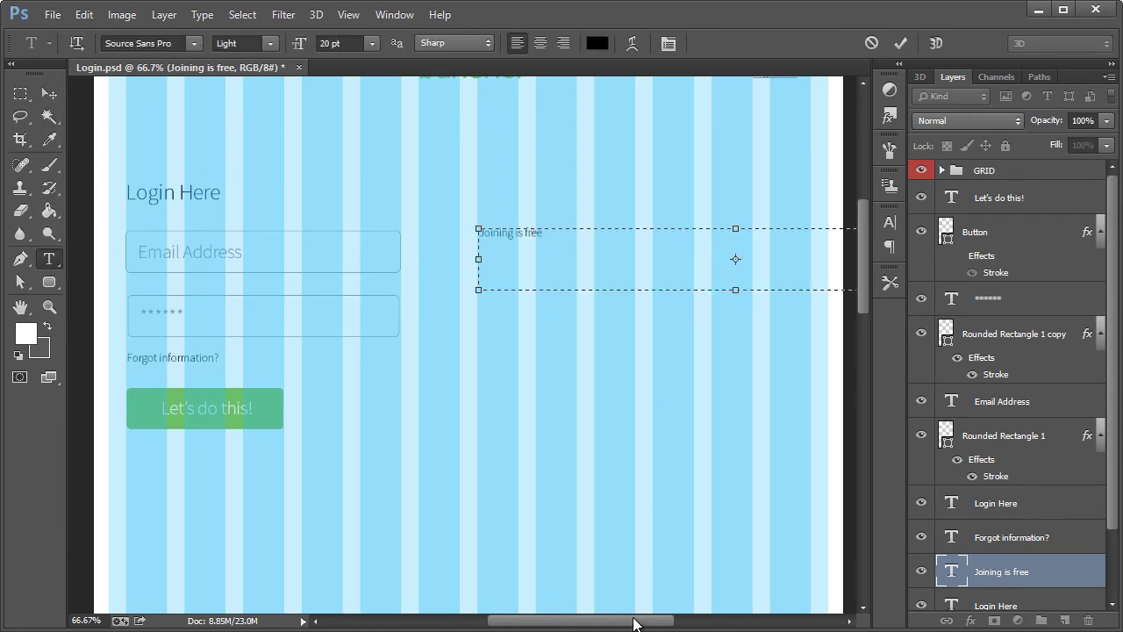
{"action": "left_click_drag", "start_coordinate": [635, 619], "coordinate": [706, 625]}
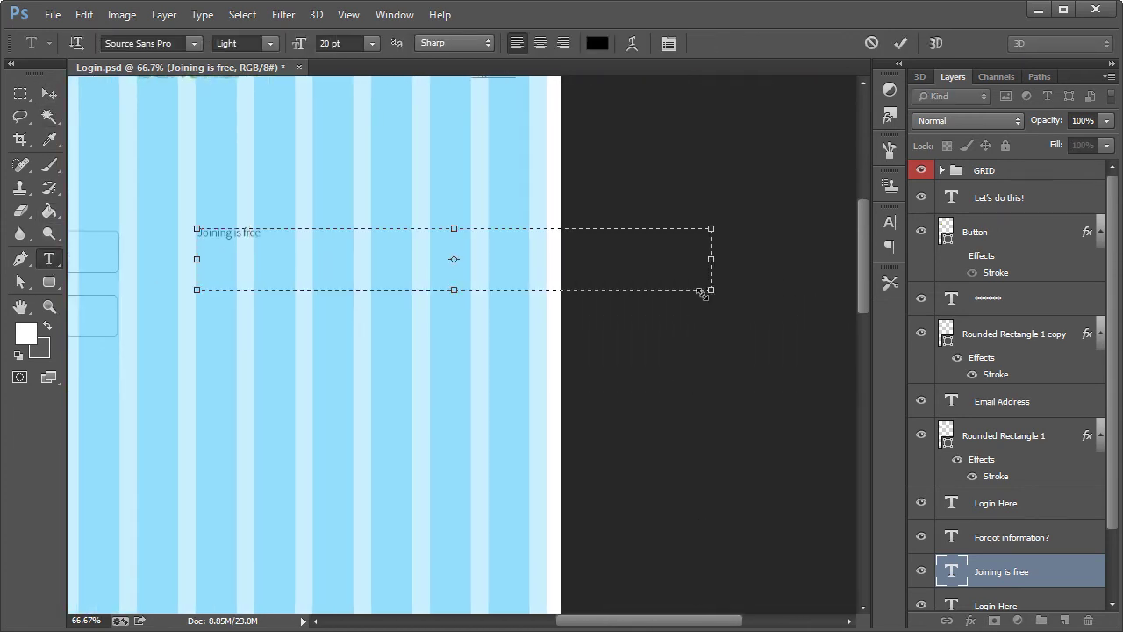
{"action": "left_click_drag", "start_coordinate": [658, 300], "coordinate": [526, 340]}
{"action": "scroll", "coordinate": [599, 342], "scroll_direction": "left", "scroll_amount": 6}
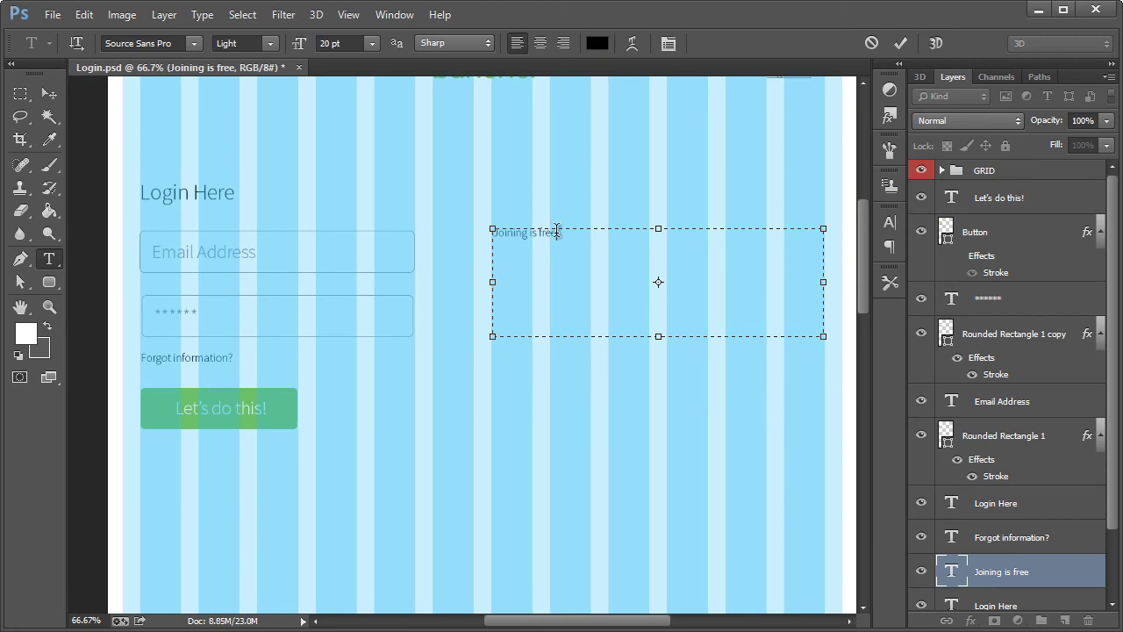
{"action": "left_click_drag", "start_coordinate": [557, 230], "coordinate": [491, 234]}
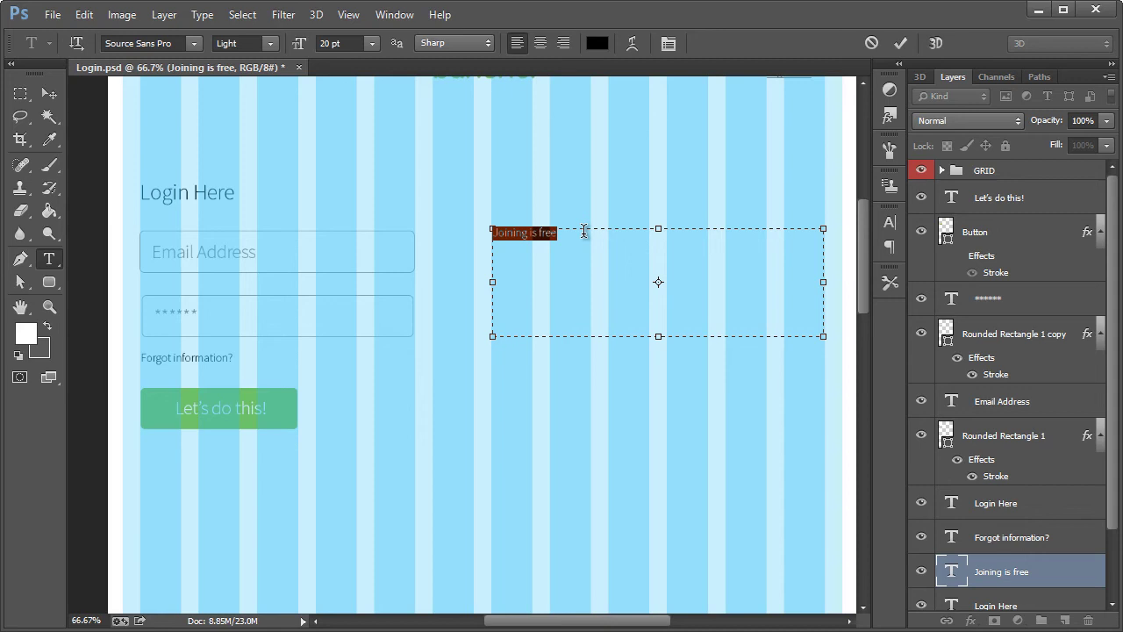
{"action": "key", "text": "BackSpace"}
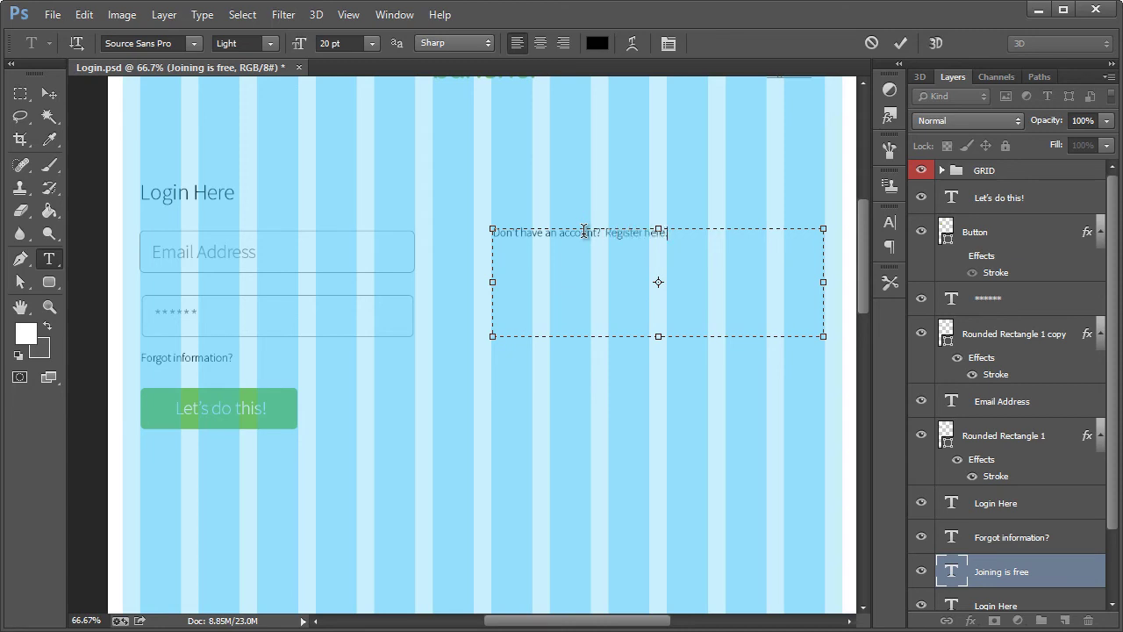
Underline 'Register here' in the Character panel and commit the edit
{"action": "left_click_drag", "start_coordinate": [617, 234], "coordinate": [659, 238]}
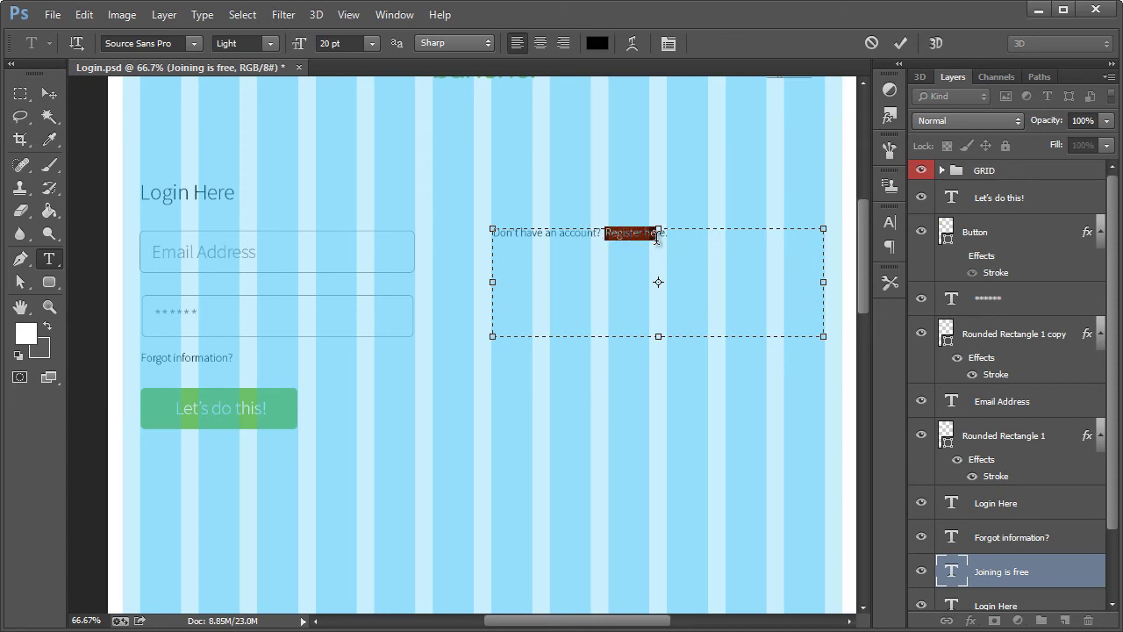
{"action": "left_click", "coordinate": [890, 223]}
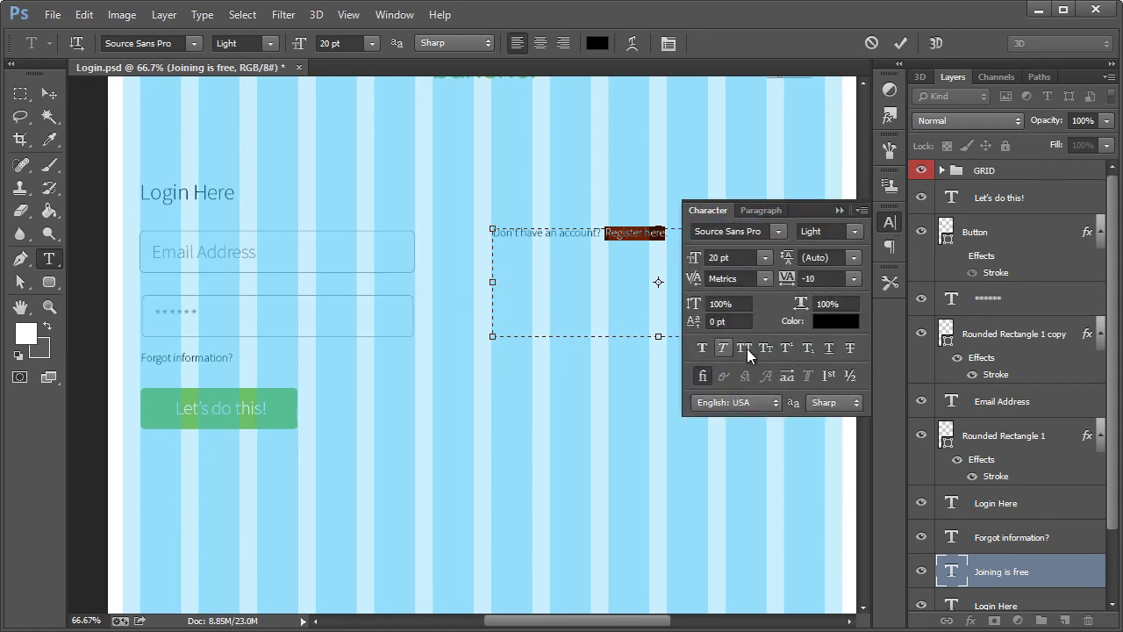
{"action": "left_click", "coordinate": [829, 348]}
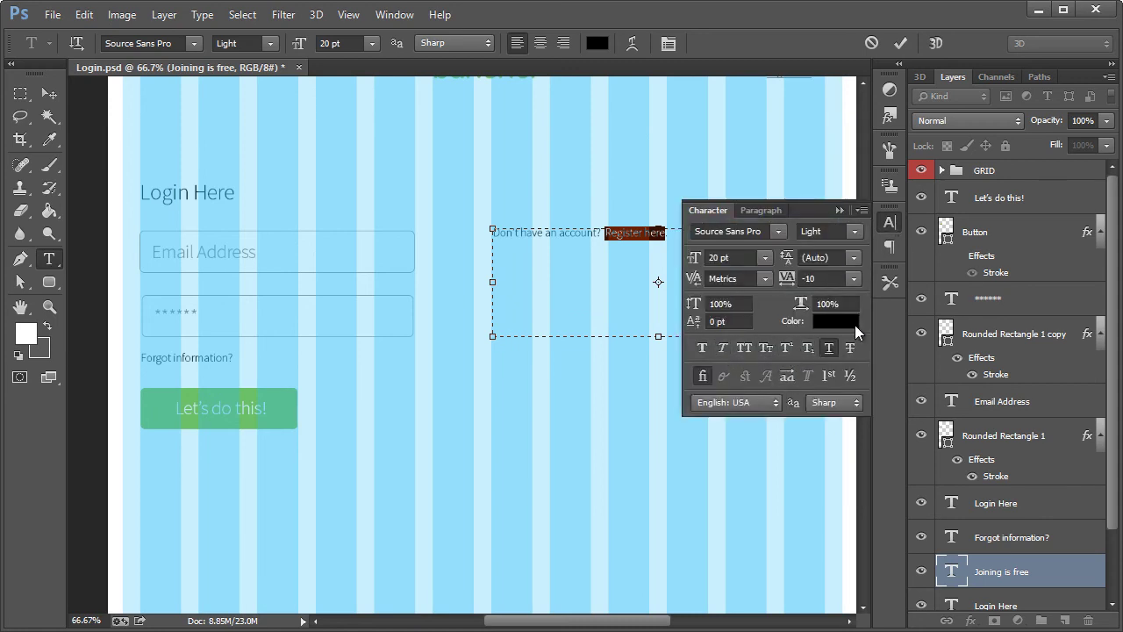
{"action": "left_click", "coordinate": [49, 94]}
{"action": "left_click", "coordinate": [888, 221]}
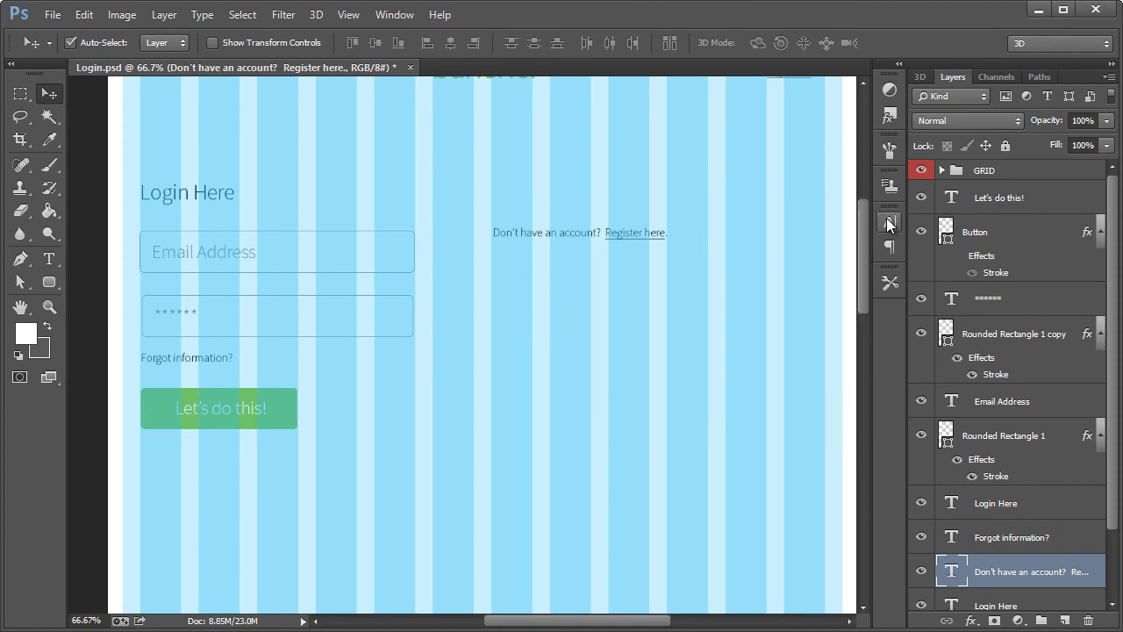
Hide the grid and move 'Forgot information?' above 'Don't have an account? Register here.'
{"action": "left_click", "coordinate": [920, 173]}
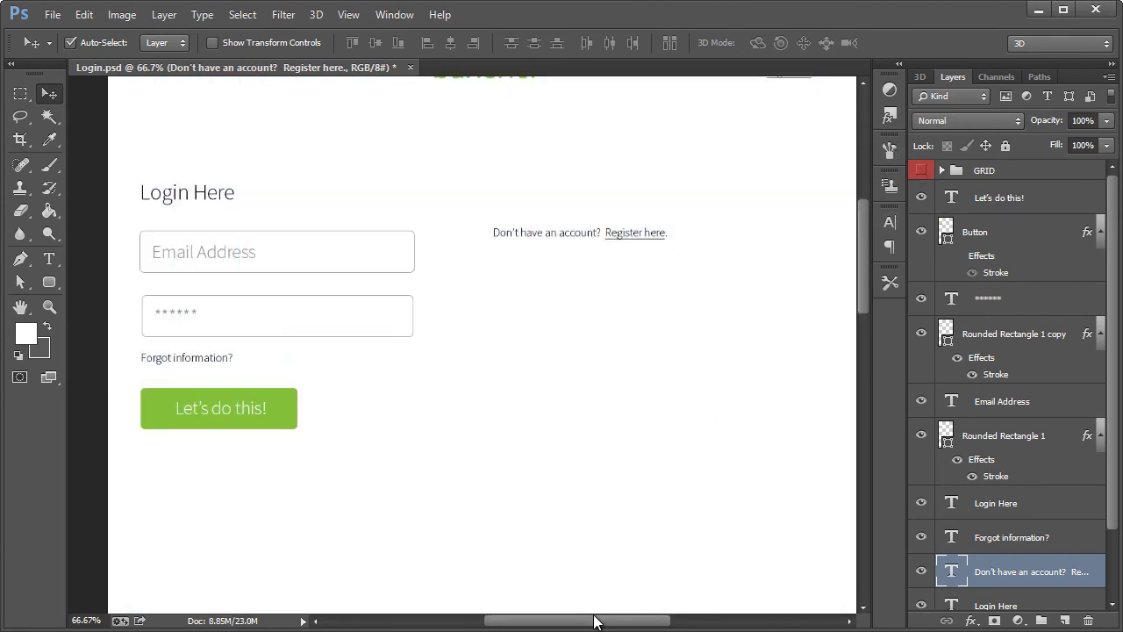
{"action": "left_click_drag", "start_coordinate": [592, 621], "coordinate": [586, 623]}
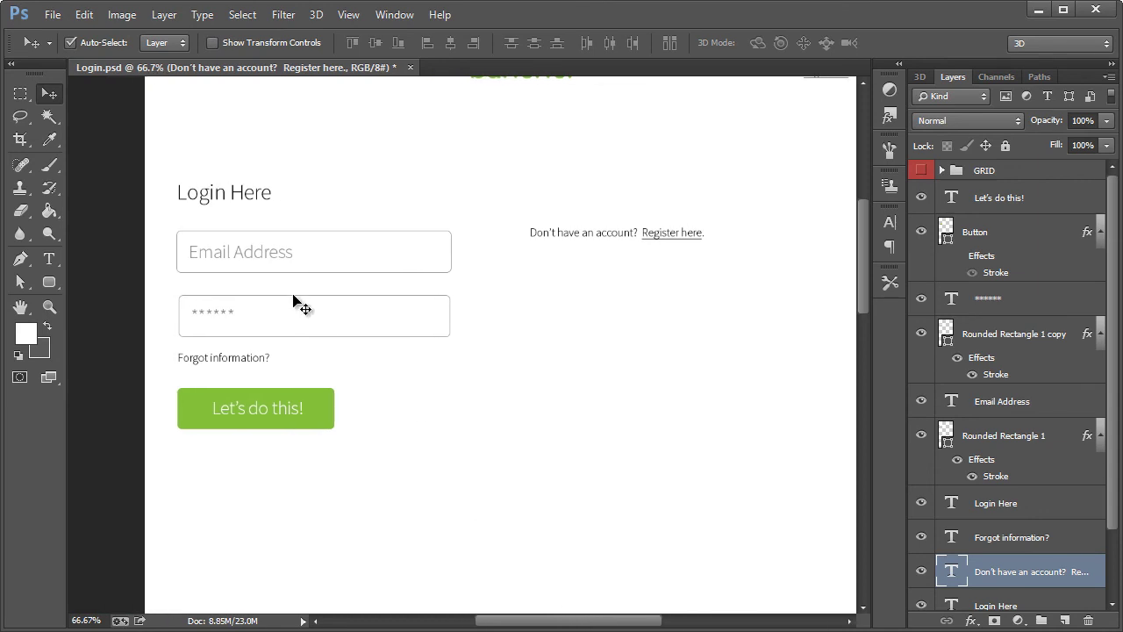
{"action": "left_click", "coordinate": [220, 362]}
{"action": "left_click_drag", "start_coordinate": [223, 360], "coordinate": [593, 253]}
{"action": "left_click", "coordinate": [600, 237], "text": "shift"}
{"action": "left_click", "coordinate": [675, 232]}
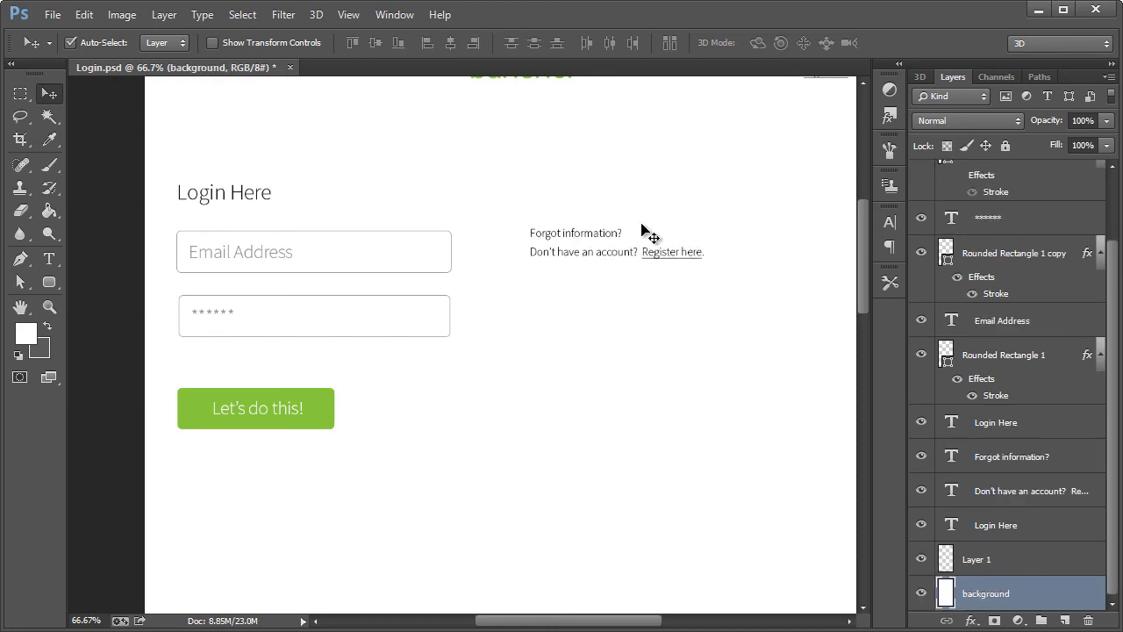
Underline 'Forgot information?' using the Character panel
{"action": "left_click", "coordinate": [615, 233]}
{"action": "left_click", "coordinate": [50, 259]}
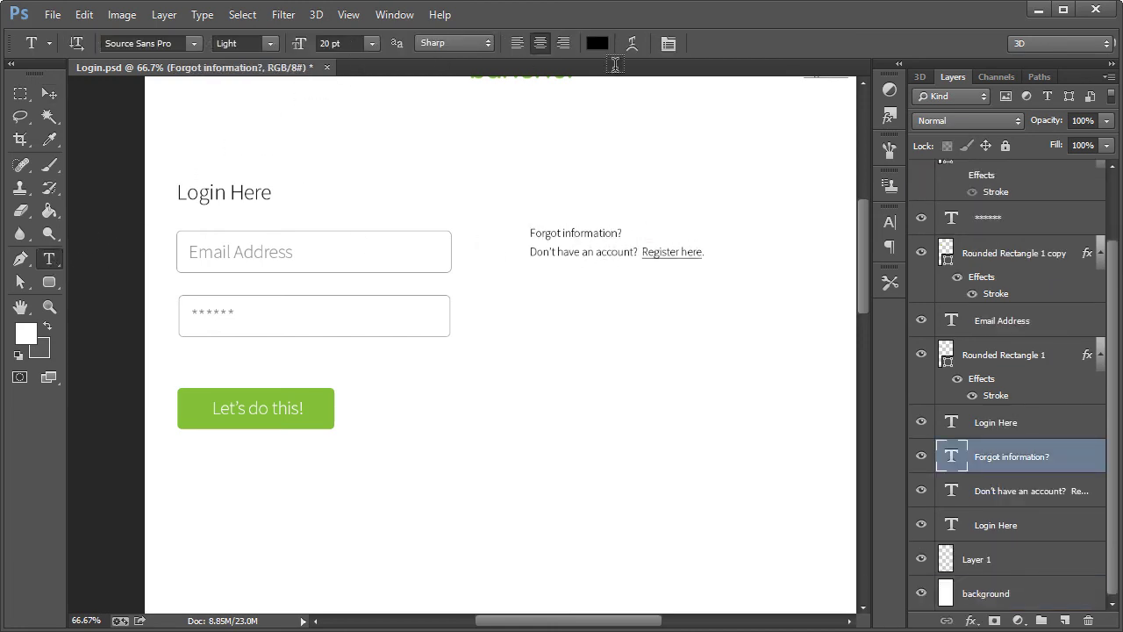
{"action": "left_click", "coordinate": [890, 223]}
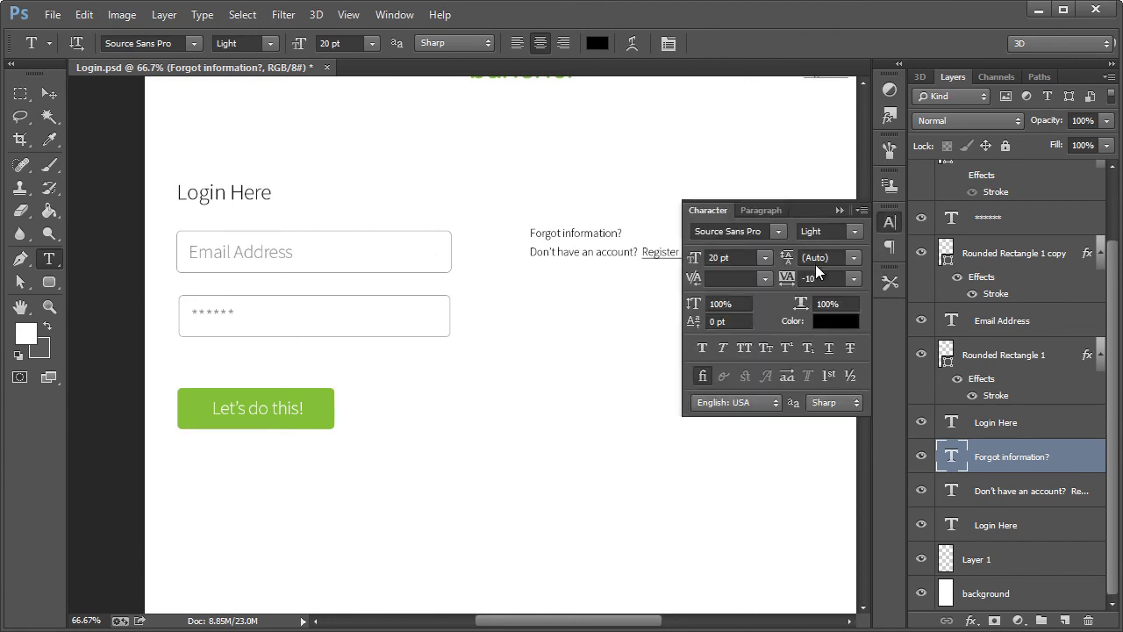
{"action": "left_click", "coordinate": [827, 355]}
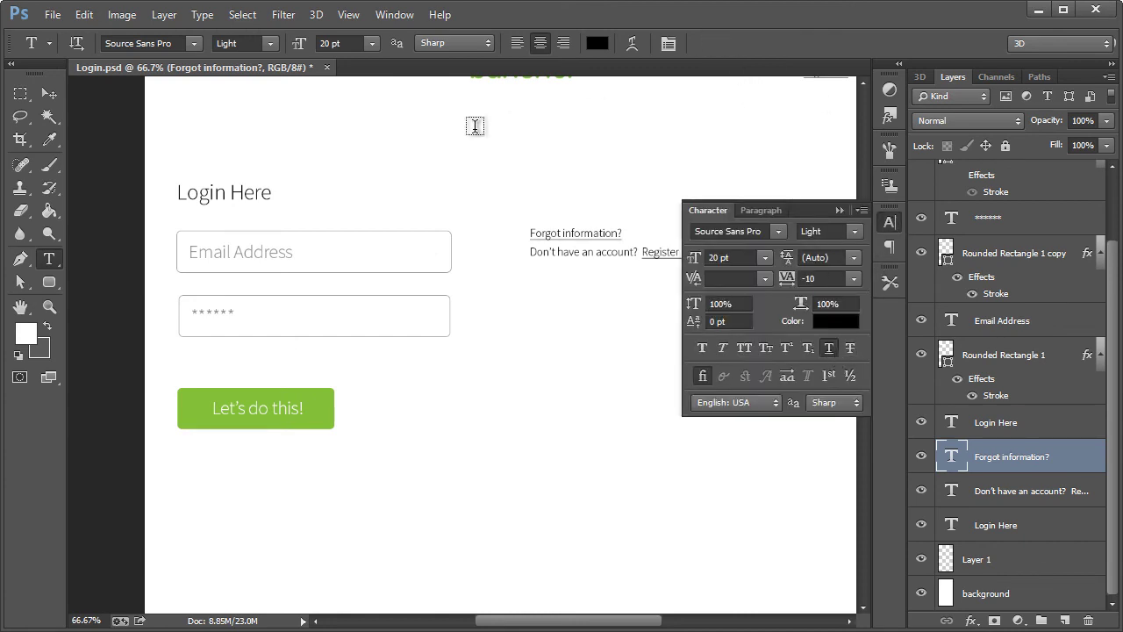
{"action": "left_click", "coordinate": [891, 224]}
{"action": "left_click", "coordinate": [50, 94]}
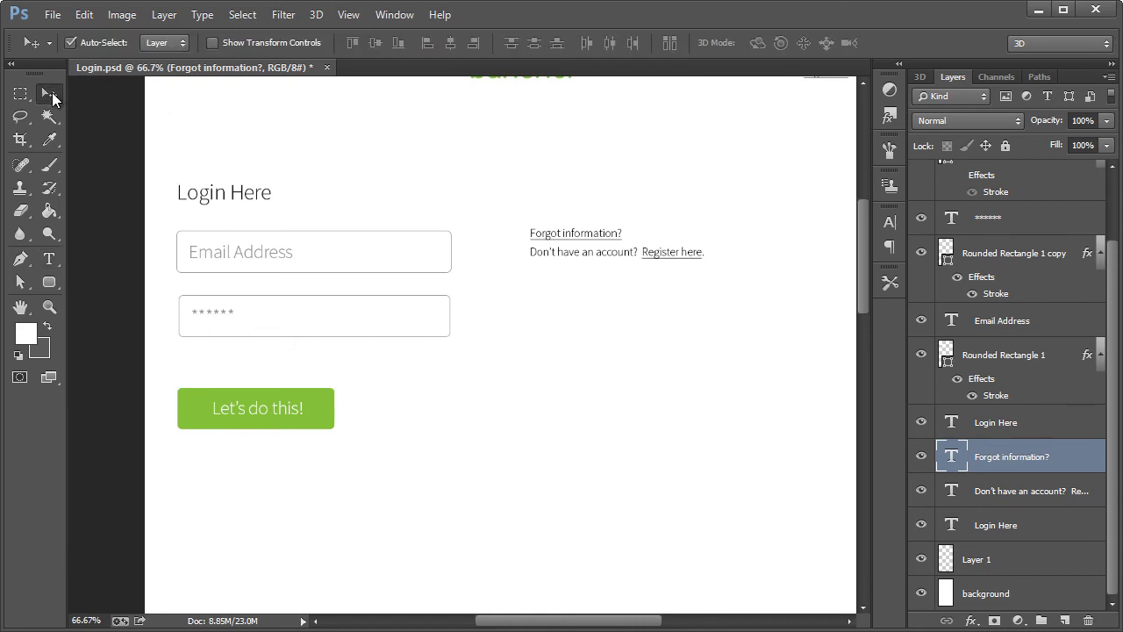
{"action": "scroll", "coordinate": [579, 294], "scroll_direction": "up", "scroll_amount": 2}
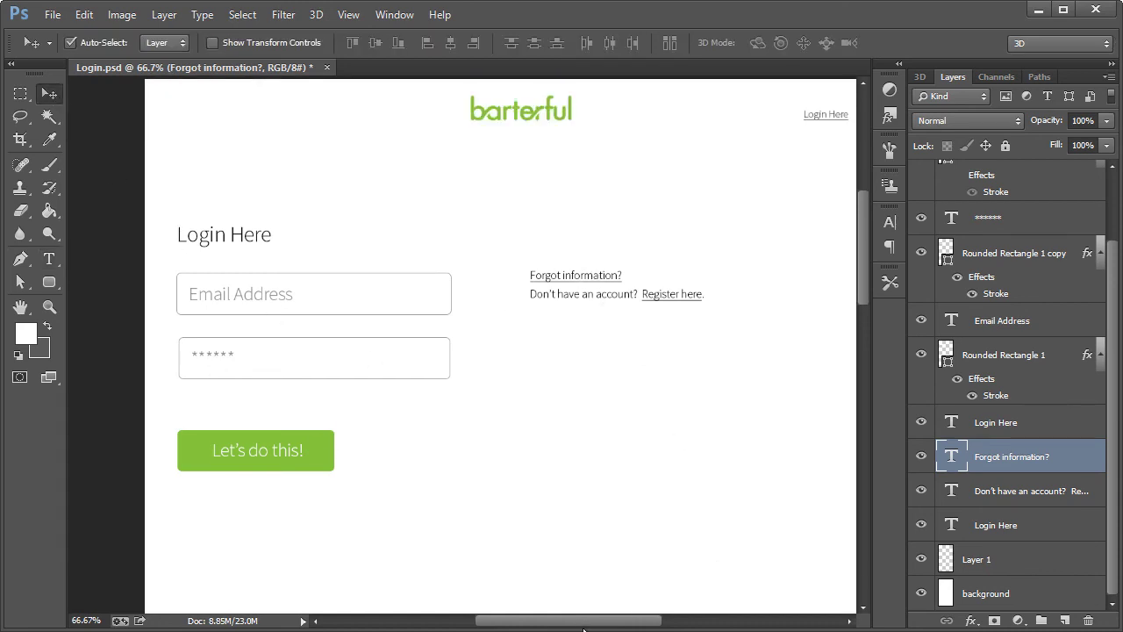
{"action": "mouse_move", "coordinate": [588, 624]}
{"action": "left_mouse_down"}
{"action": "mouse_move", "coordinate": [621, 625]}
{"action": "mouse_move", "coordinate": [602, 625]}
{"action": "left_mouse_up"}
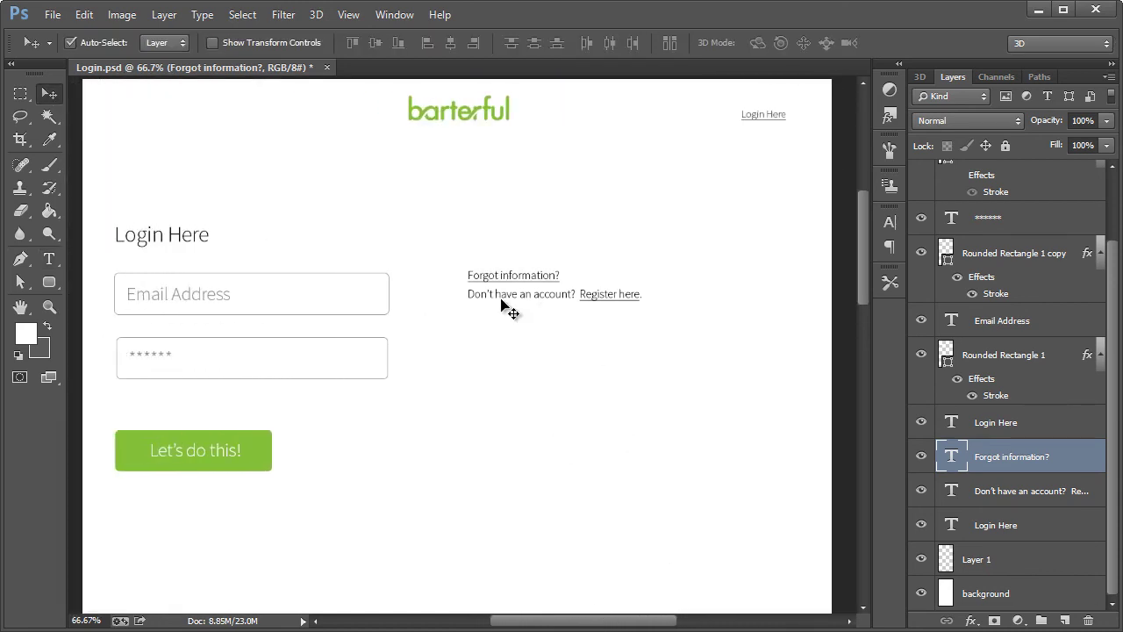
Add a new difficulties line to the account text and underline 'contact us'
{"action": "left_click", "coordinate": [50, 258]}
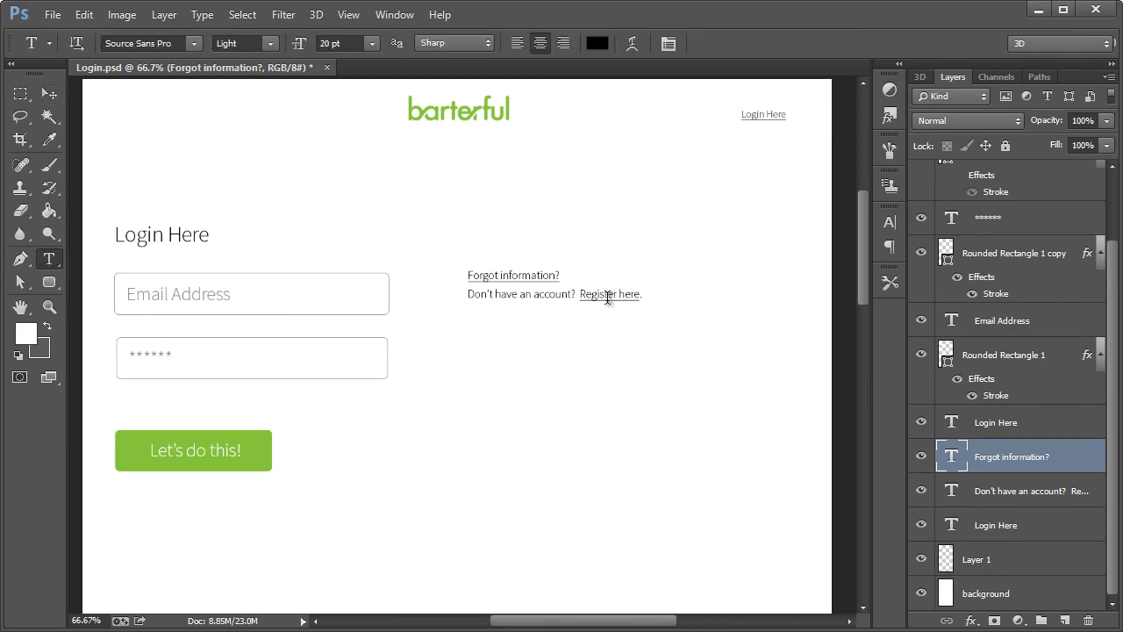
{"action": "left_click", "coordinate": [566, 297]}
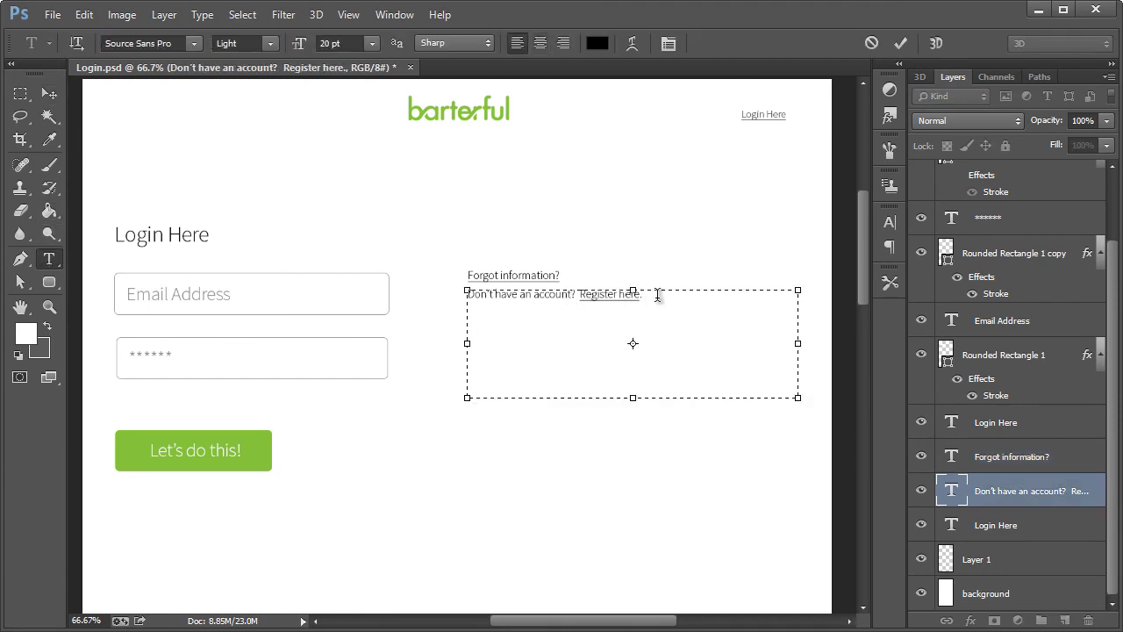
{"action": "key", "text": "Return"}
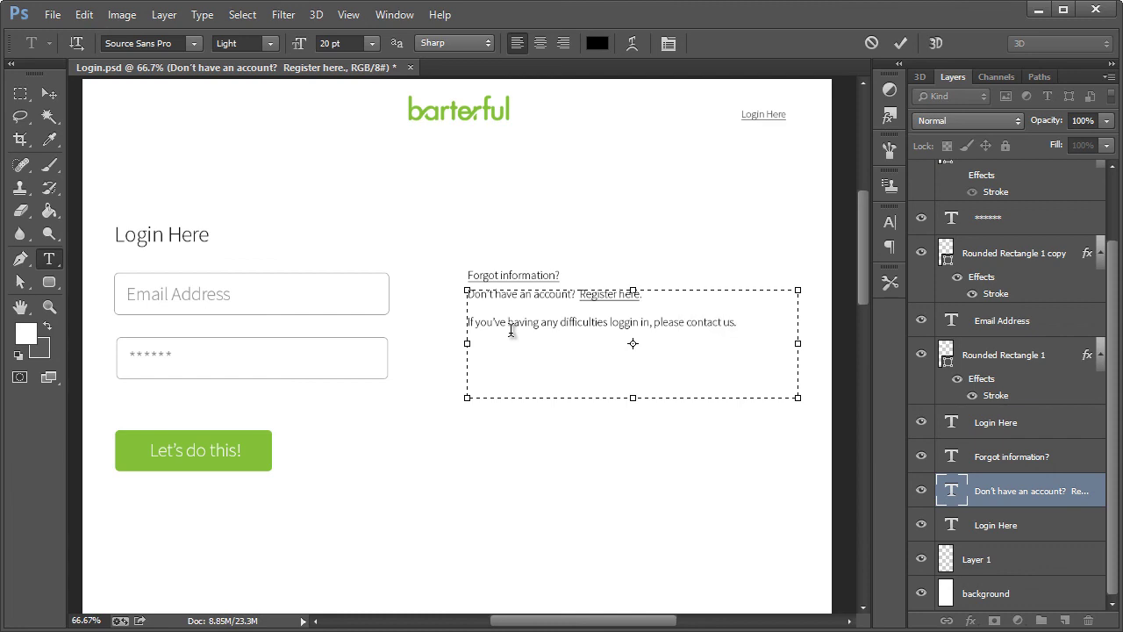
{"action": "left_click_drag", "start_coordinate": [686, 322], "coordinate": [734, 323]}
{"action": "left_click", "coordinate": [889, 224]}
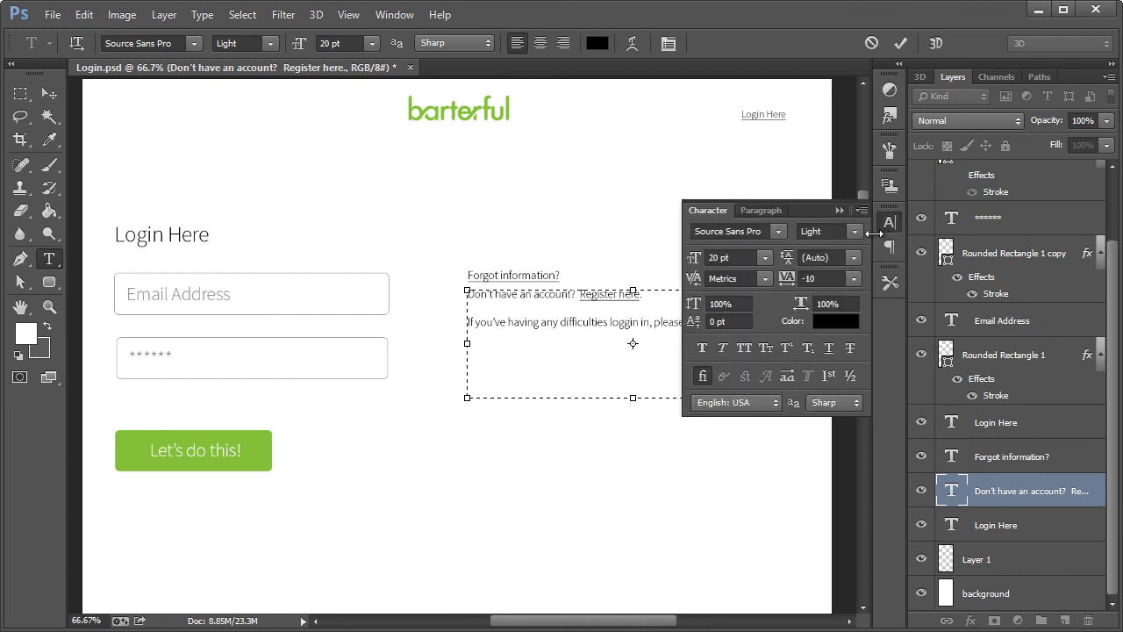
{"action": "left_click", "coordinate": [830, 351]}
Replace the green button's 'Let's do this!' label with 'Login Now' and commit the edit
{"action": "left_click", "coordinate": [48, 96]}
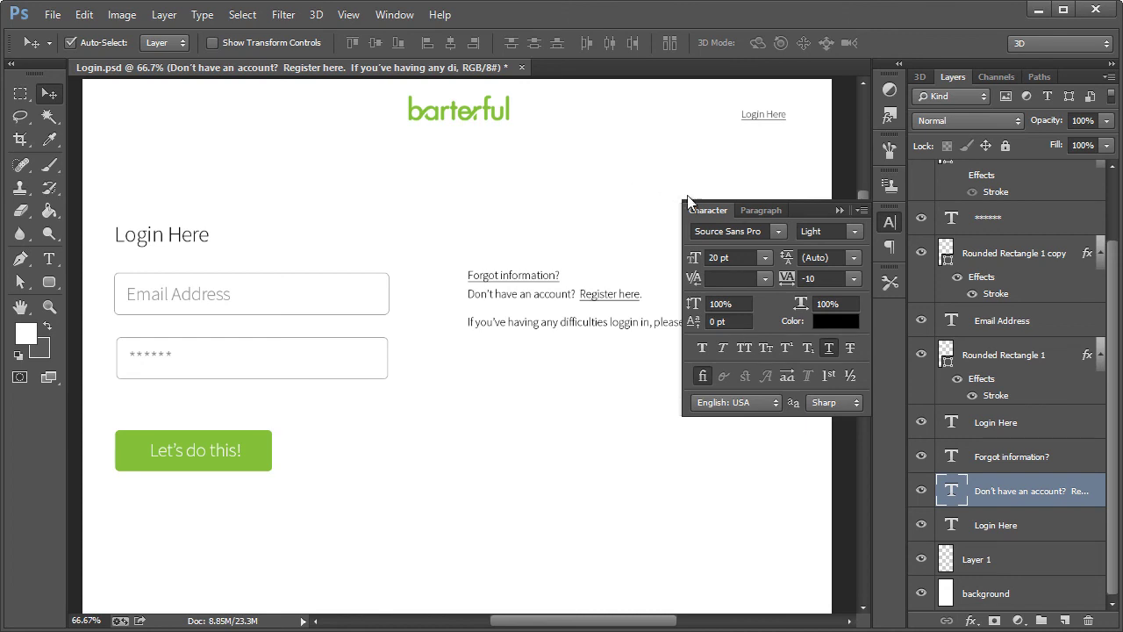
{"action": "left_click", "coordinate": [888, 223]}
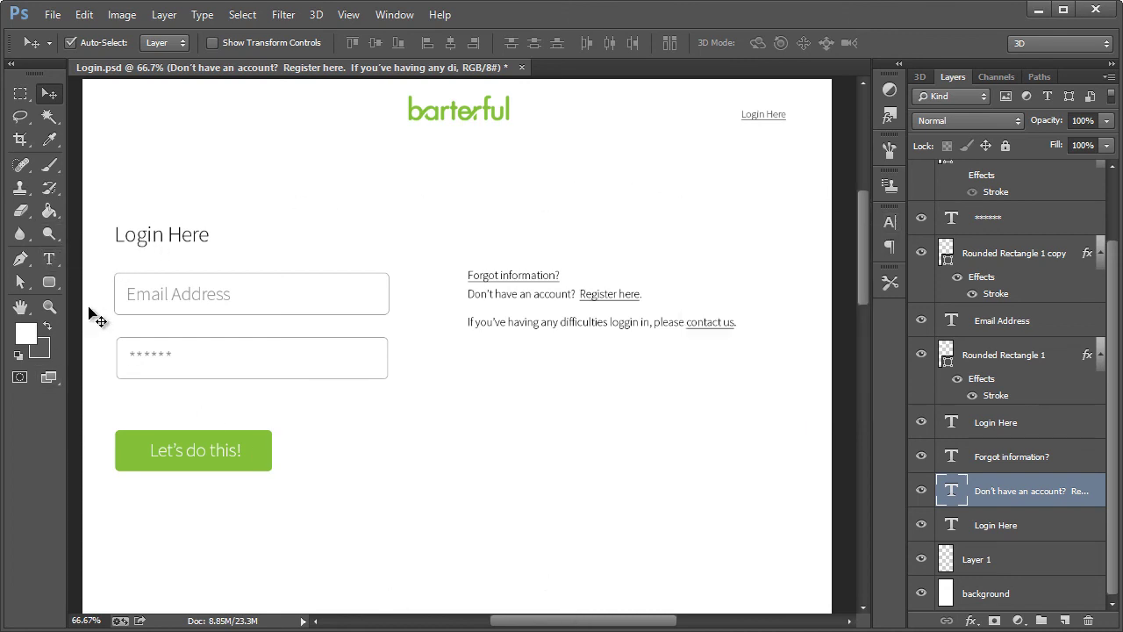
{"action": "left_click", "coordinate": [50, 260]}
{"action": "left_click", "coordinate": [195, 451]}
{"action": "key", "text": "ctrl+a"}
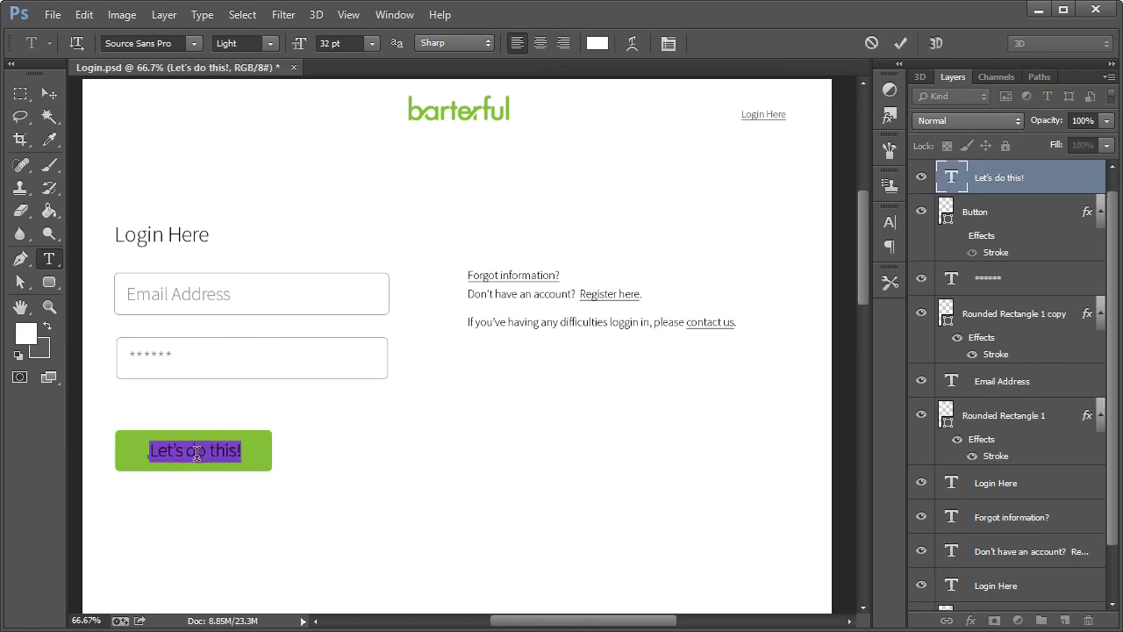
{"action": "type", "text": "Login Now"}
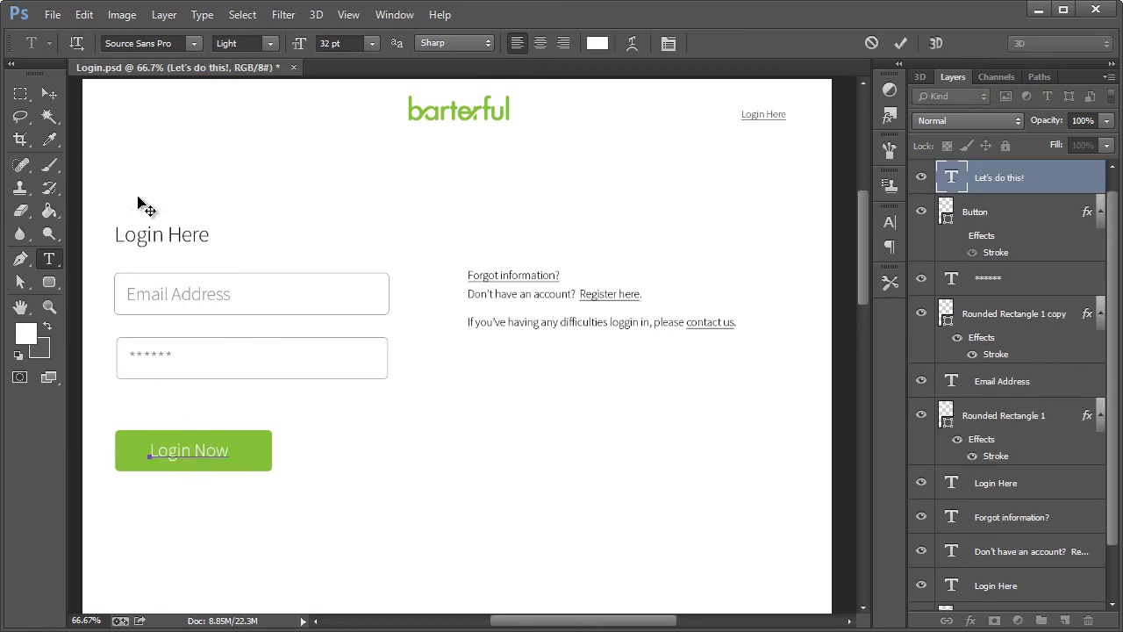
{"action": "left_click", "coordinate": [49, 94]}
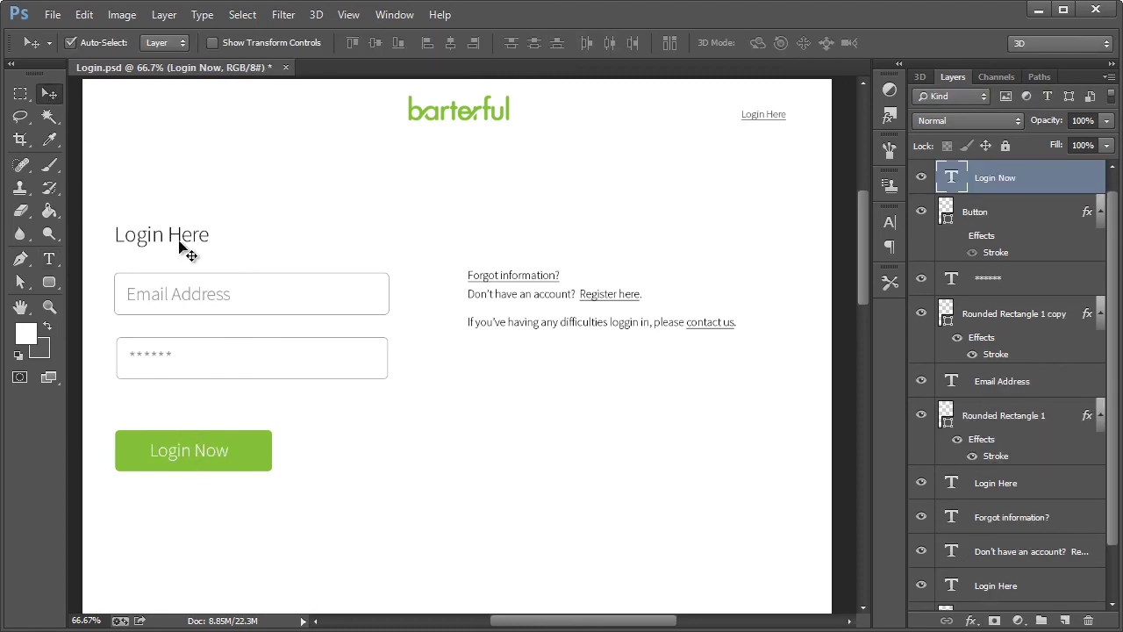
Move the Login Now label and button shape together about 0.46 in up, closer to the password field
{"action": "left_click", "coordinate": [245, 459], "text": "shift"}
{"action": "left_click_drag", "start_coordinate": [238, 459], "coordinate": [245, 430]}
{"action": "scroll", "coordinate": [685, 453], "scroll_direction": "up", "scroll_amount": 2}
{"action": "left_click_drag", "start_coordinate": [594, 620], "coordinate": [592, 619]}
{"action": "scroll", "coordinate": [569, 369], "scroll_direction": "down", "scroll_amount": 3}
{"action": "scroll", "coordinate": [569, 369], "scroll_direction": "up", "scroll_amount": 2}
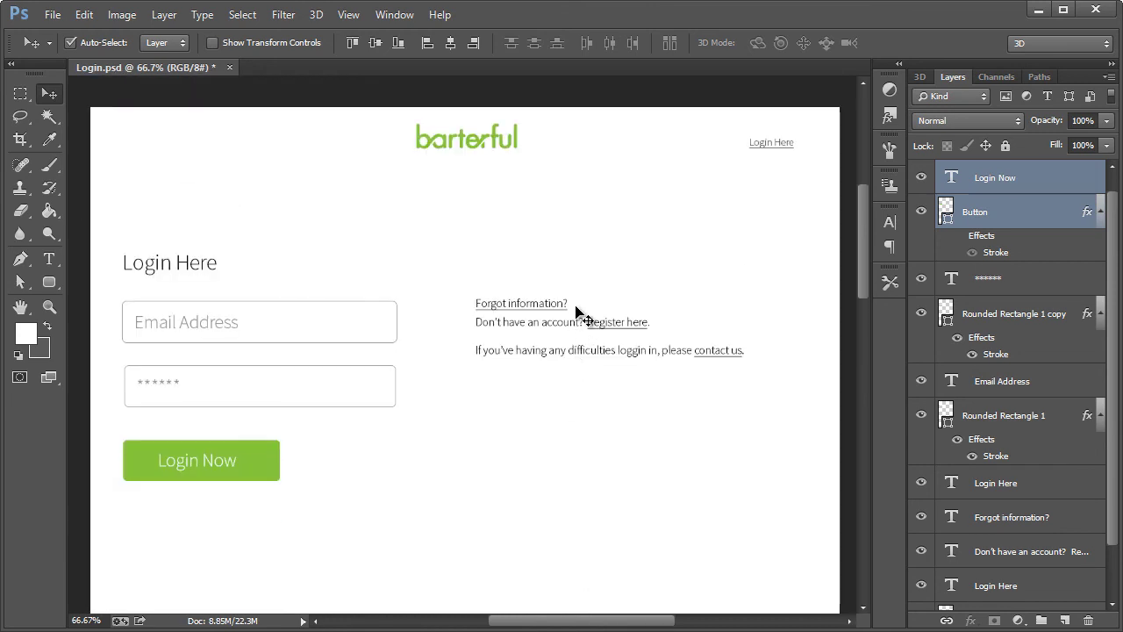
{"action": "scroll", "coordinate": [576, 312], "scroll_direction": "down", "scroll_amount": 5}
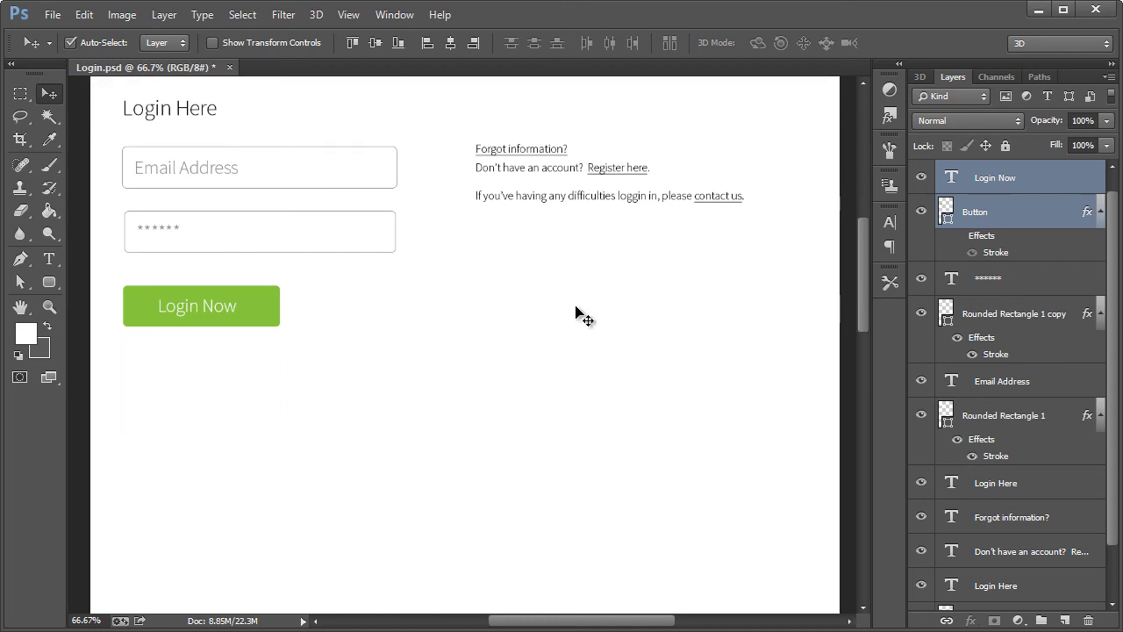
{"action": "scroll", "coordinate": [577, 313], "scroll_direction": "up", "scroll_amount": 3}
{"action": "scroll", "coordinate": [577, 312], "scroll_direction": "up", "scroll_amount": 2}
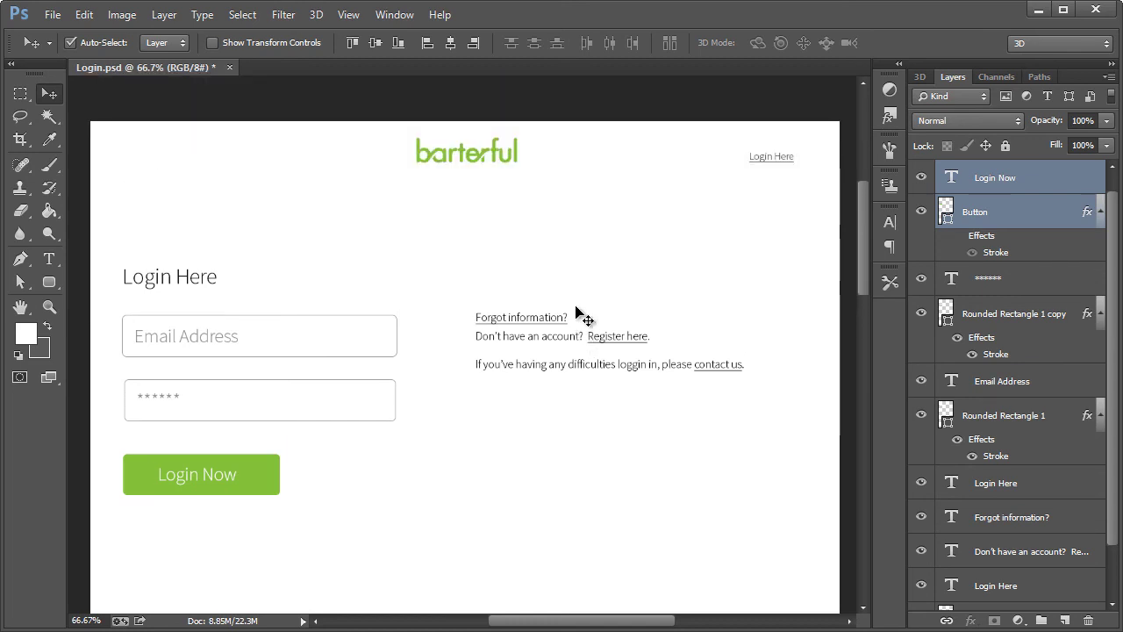